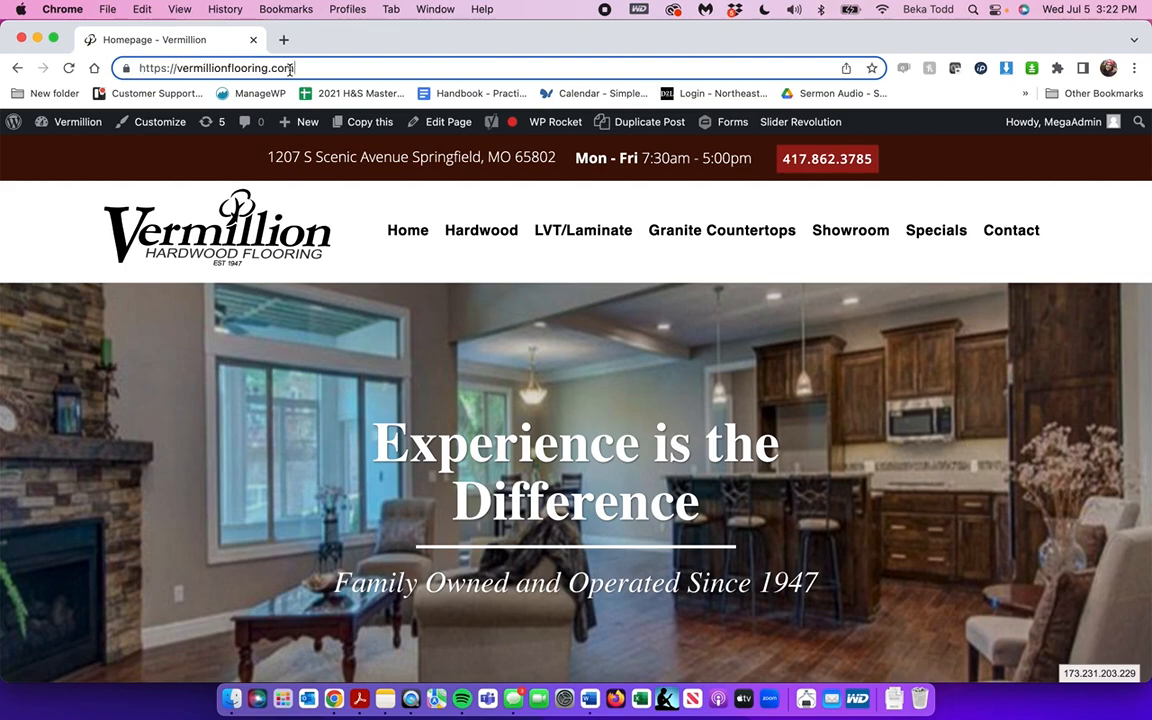
# Step: Open the site's WordPress admin dashboard at vermillionflooring.com/wp-admin
pyautogui.write('/wp-admi')
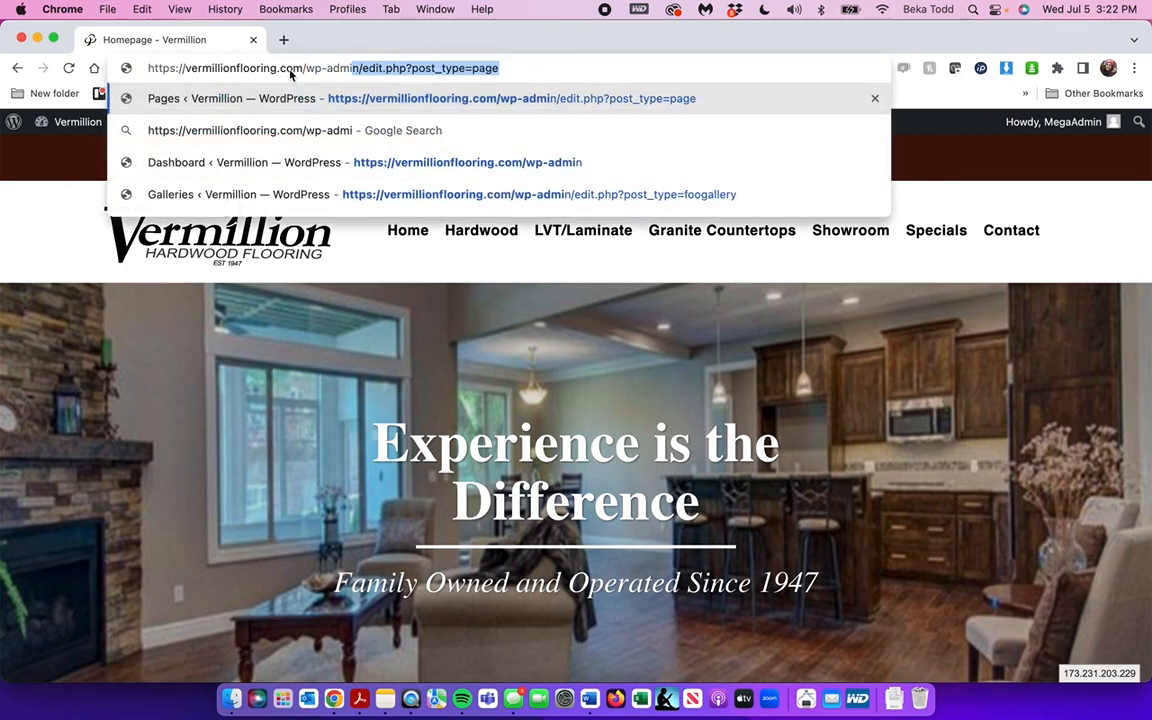
pyautogui.write('n')
pyautogui.press('Return')
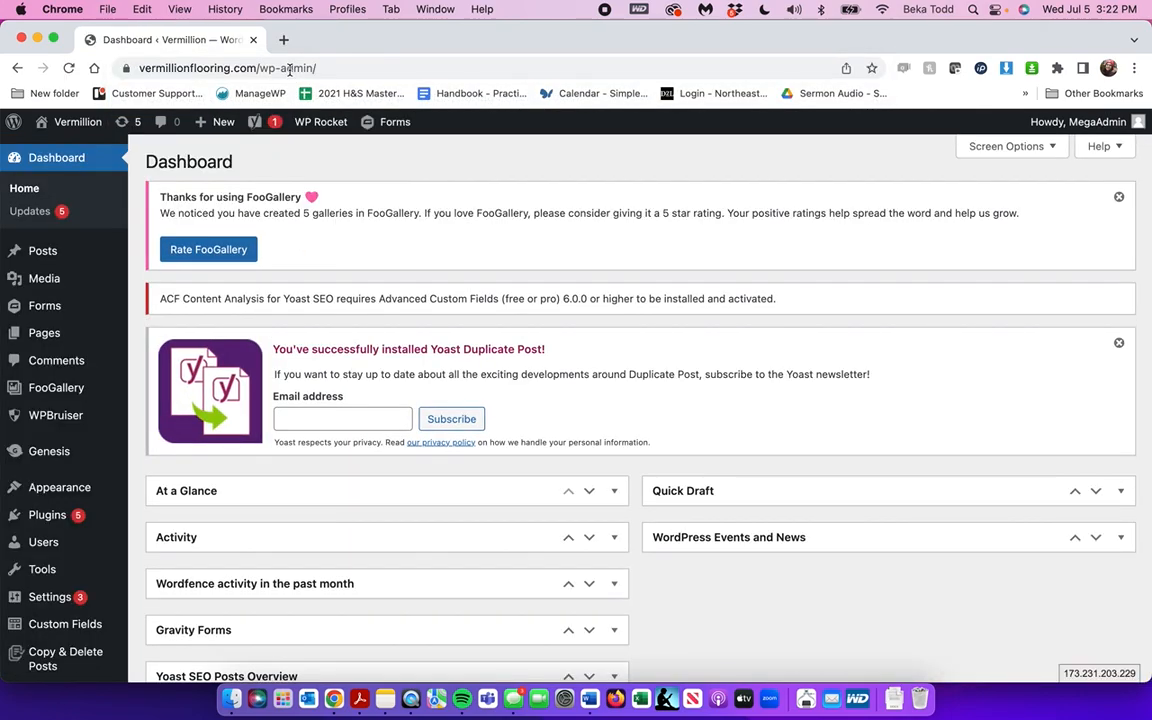
# Step: Look over the admin sections, including the Appearance and Custom Fields options, and view the posts list
pyautogui.scroll(-5, 568, 406)
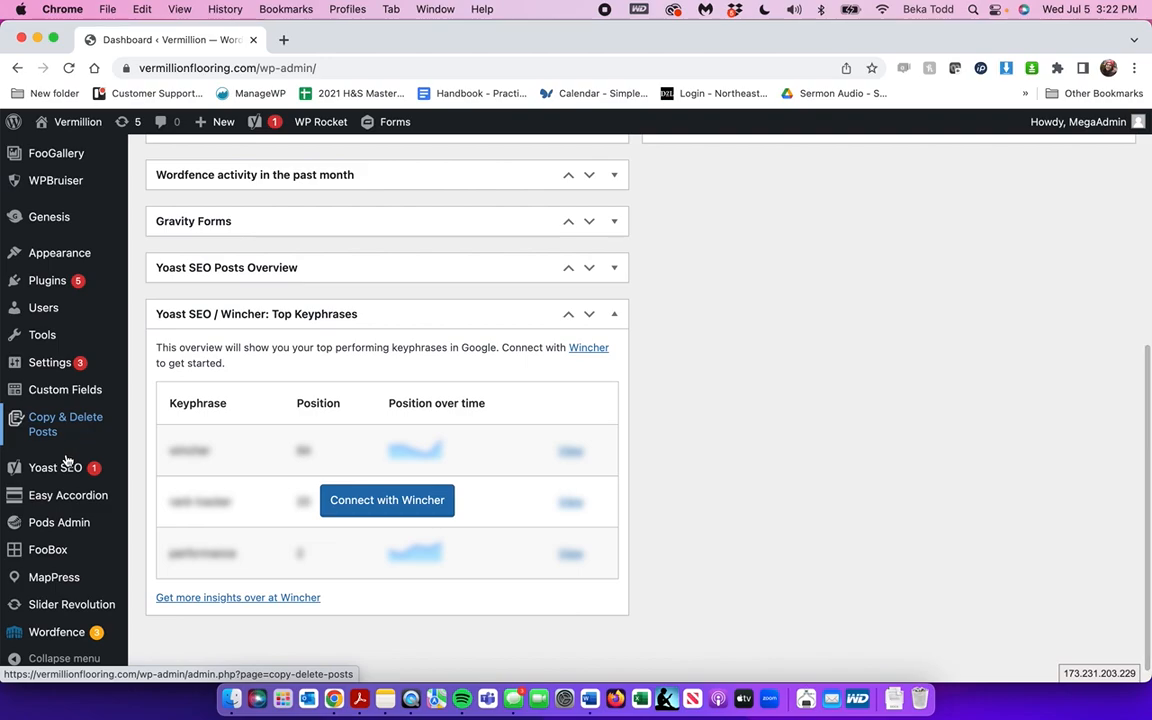
pyautogui.moveTo(44, 263)
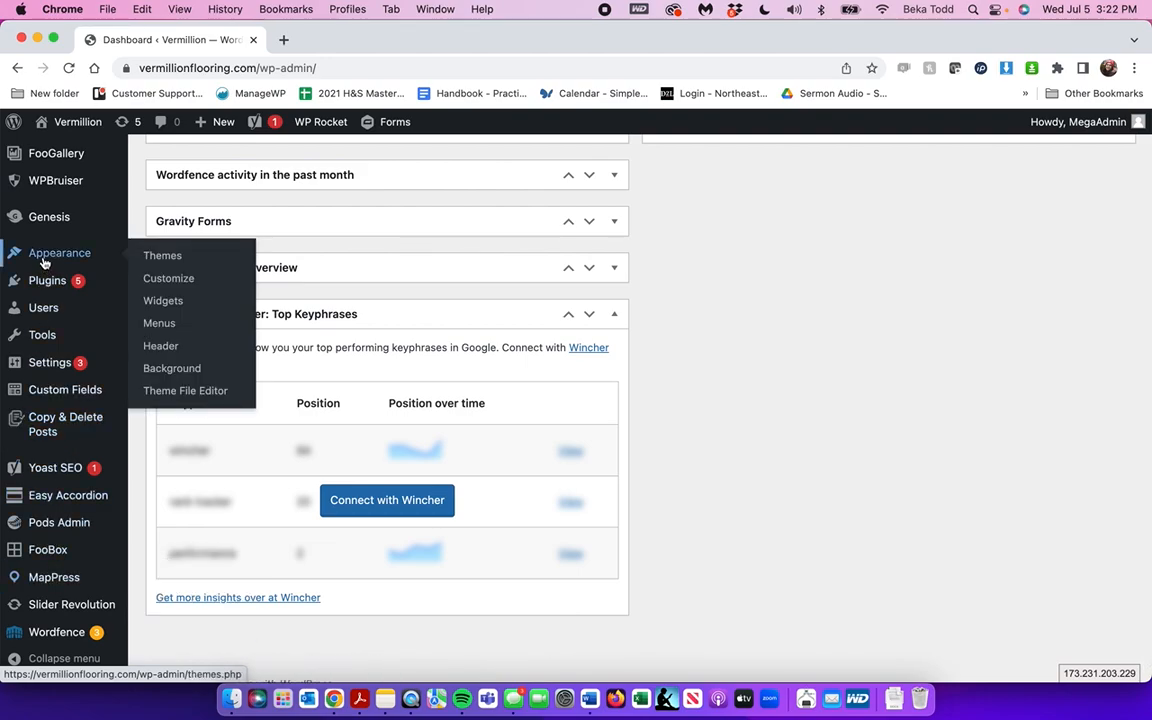
pyautogui.moveTo(76, 388)
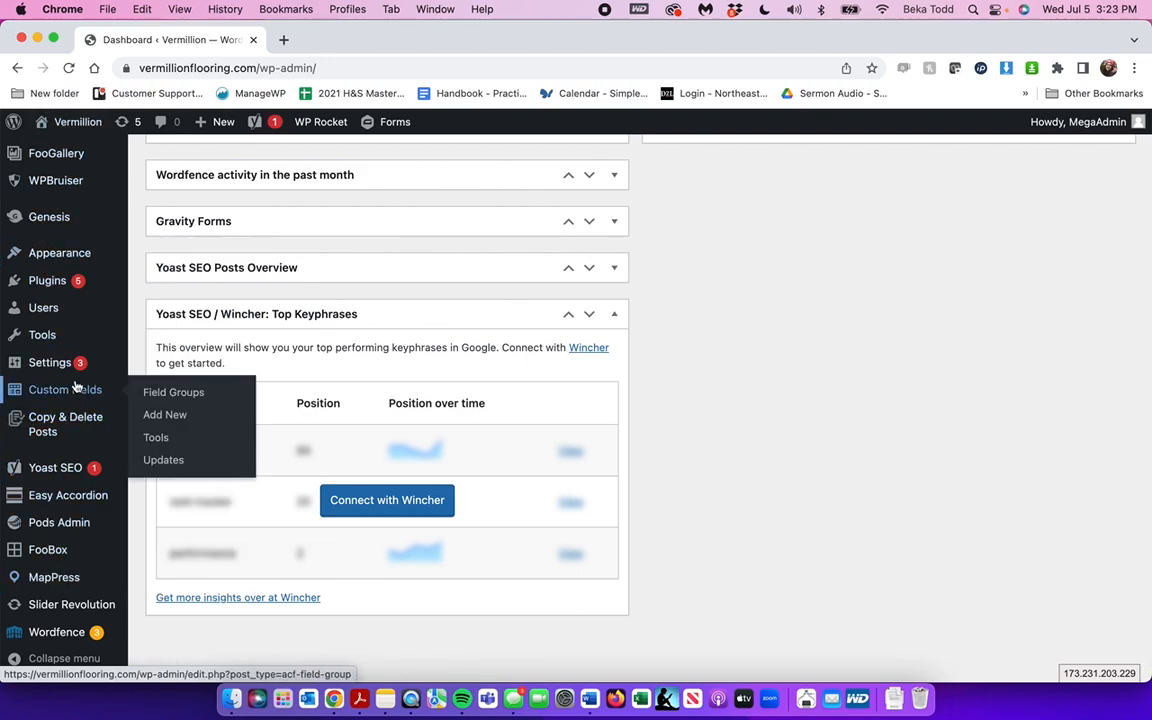
pyautogui.scroll(5, 76, 388)
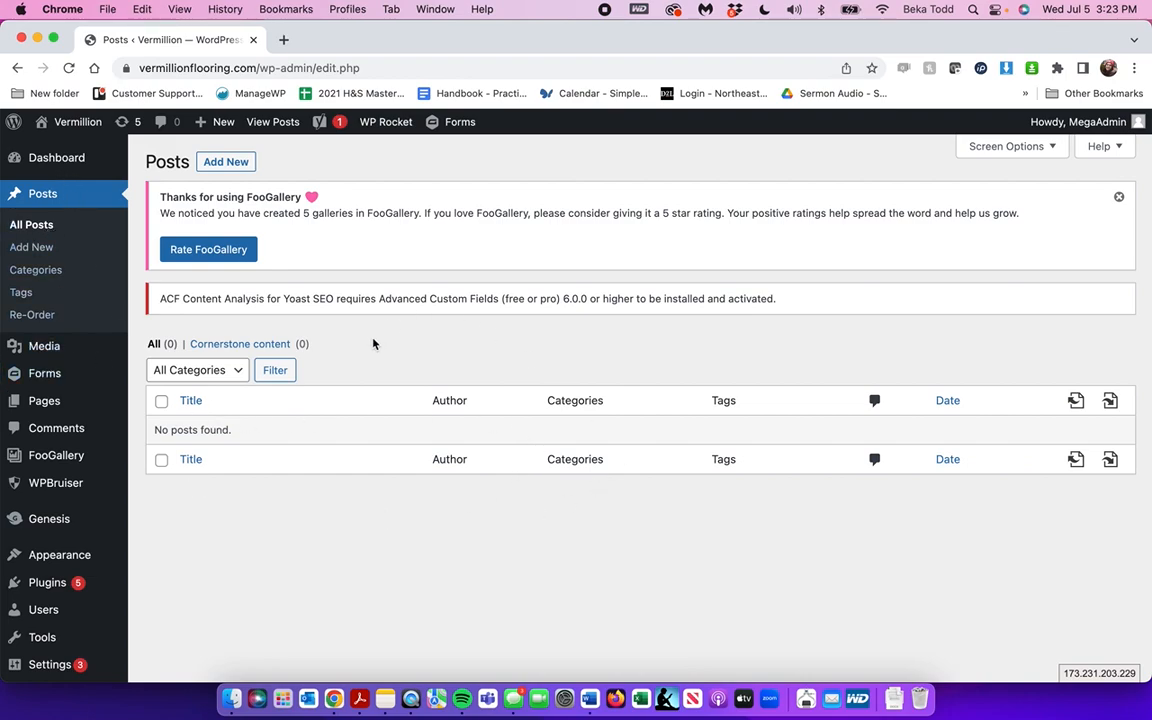
# Step: Open the media library and examine the Rivervail-Golden image's editing options, full-size file and caption
pyautogui.click(72, 347)
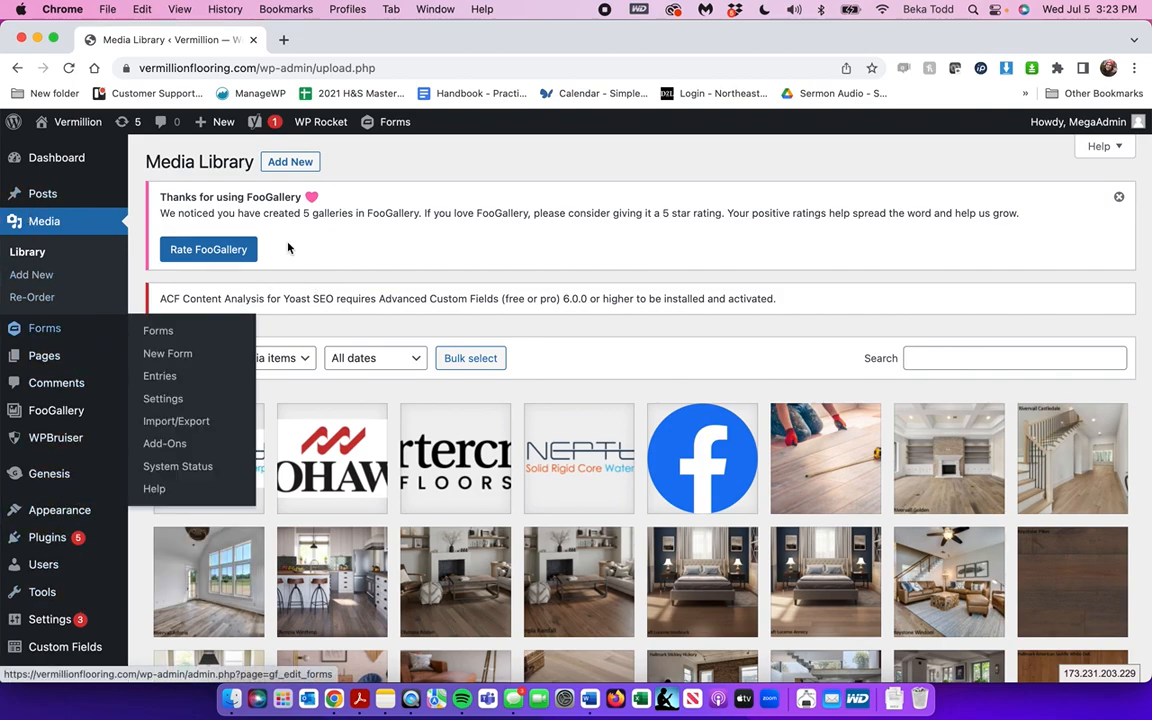
pyautogui.click(309, 165)
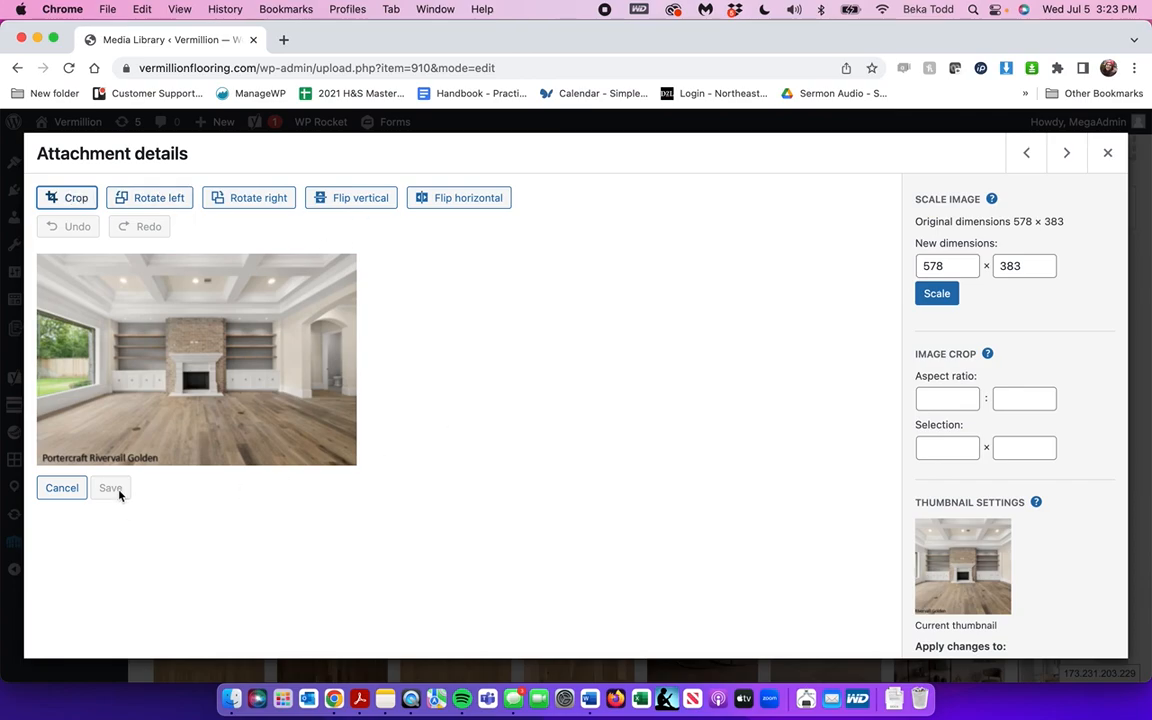
pyautogui.click(1107, 153)
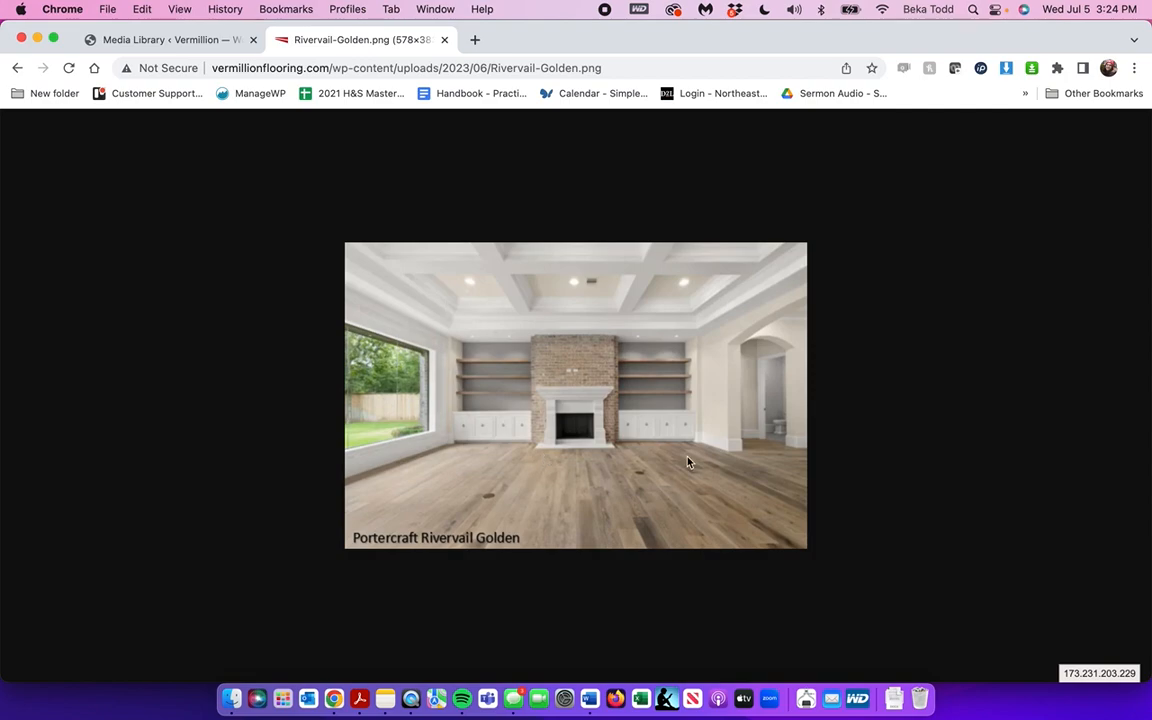
pyautogui.click(445, 40)
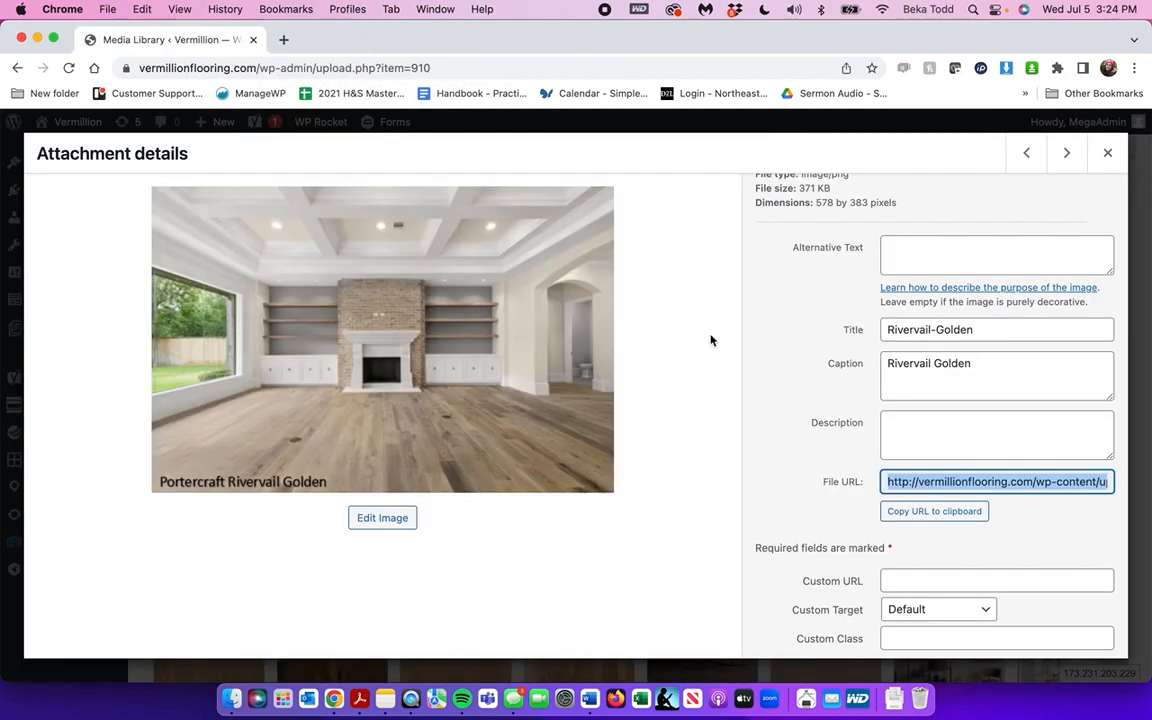
pyautogui.tripleClick(931, 365)
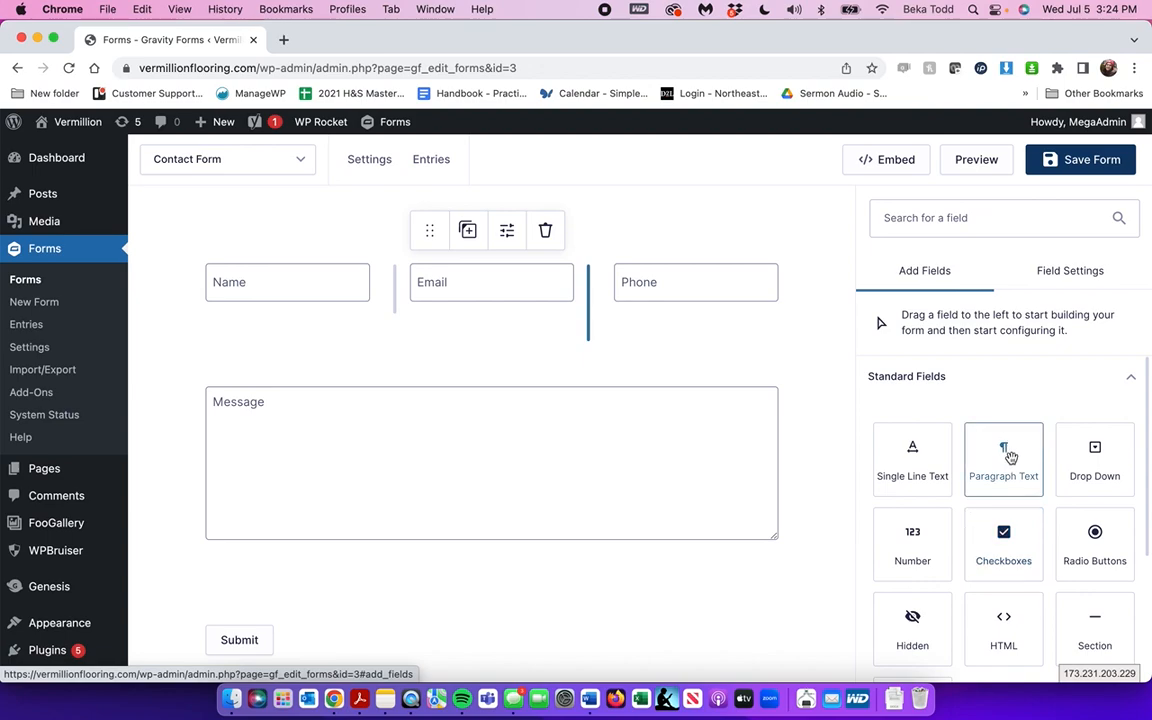
# Step: Examine the Contact Form's layout and available field types in the form editor, and return to the forms list
pyautogui.moveTo(1008, 453)
pyautogui.mouseDown()
pyautogui.moveTo(674, 350)
pyautogui.moveTo(832, 414)
pyautogui.moveTo(1026, 463)
pyautogui.mouseUp()
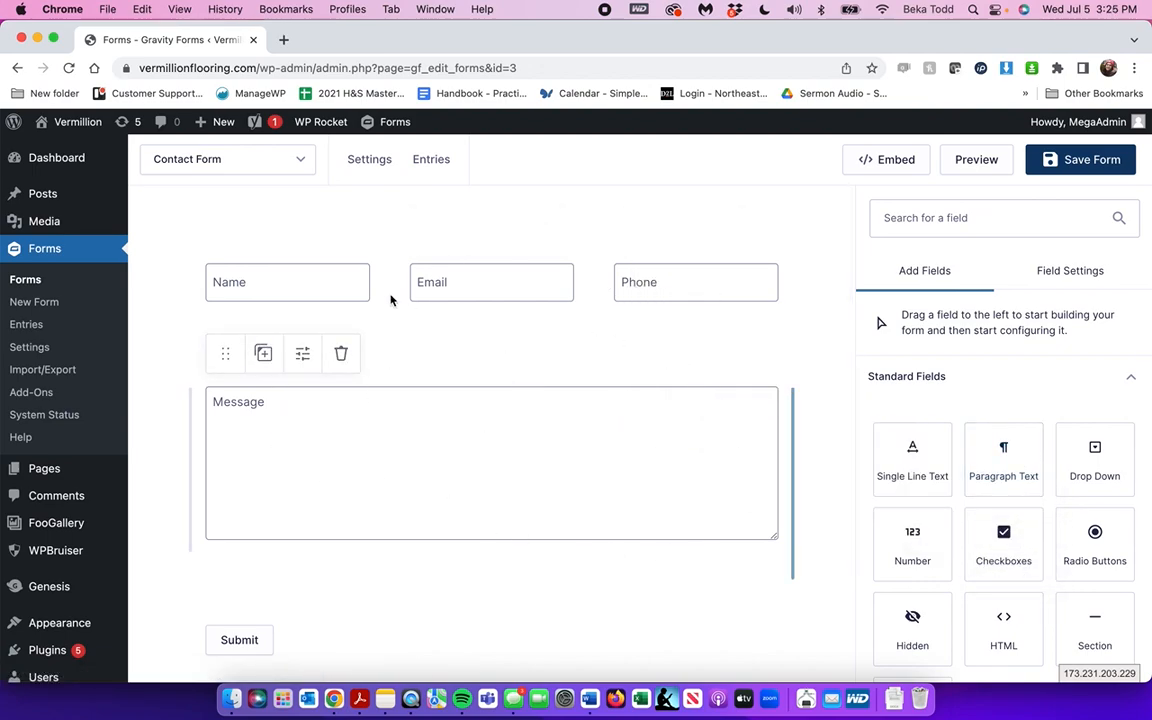
pyautogui.click(37, 282)
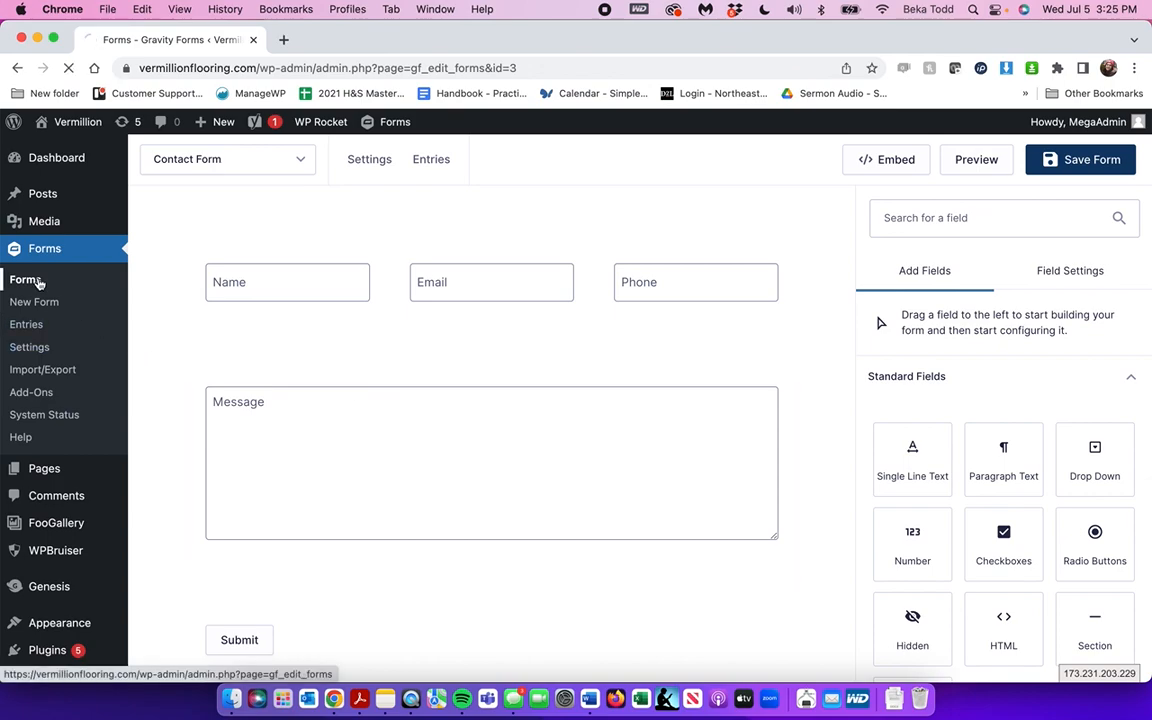
pyautogui.scroll(-3, 300, 440)
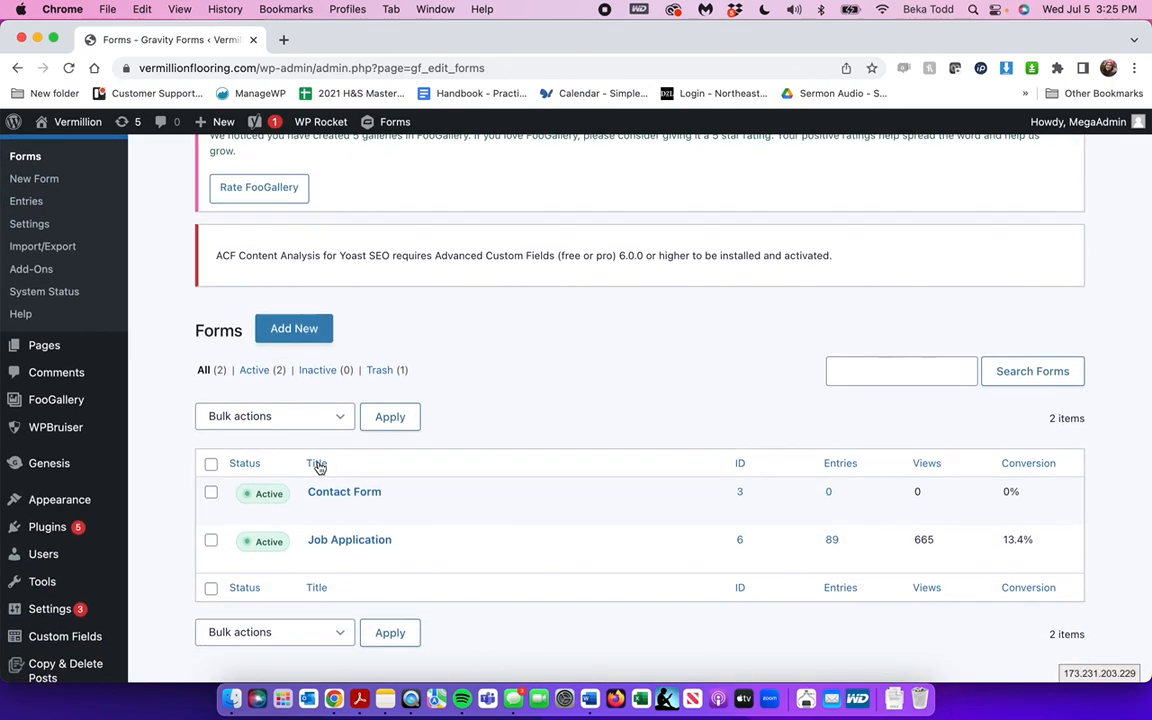
# Step: Open the Job Application form and inspect the Position Applying For drop-down's label, choices and the available field types
pyautogui.click(334, 546)
pyautogui.scroll(-5, 490, 400)
pyautogui.click(494, 267)
pyautogui.tripleClick(1014, 462)
pyautogui.scroll(-2, 1008, 460)
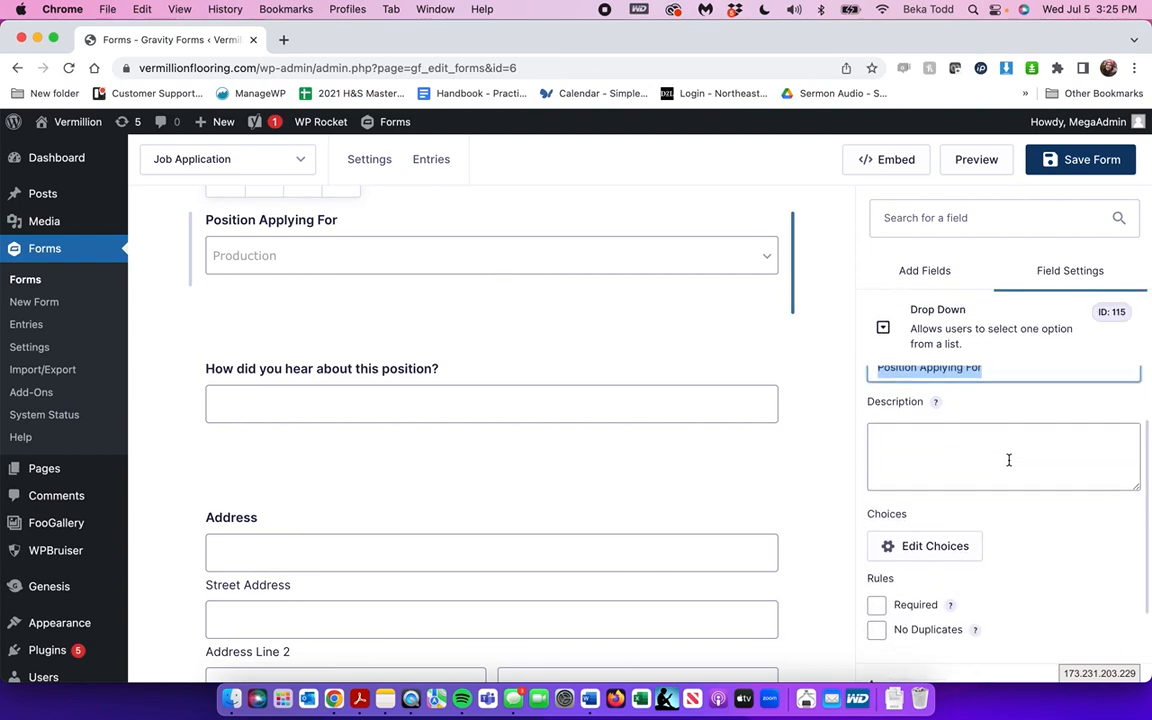
pyautogui.click(935, 537)
pyautogui.click(924, 270)
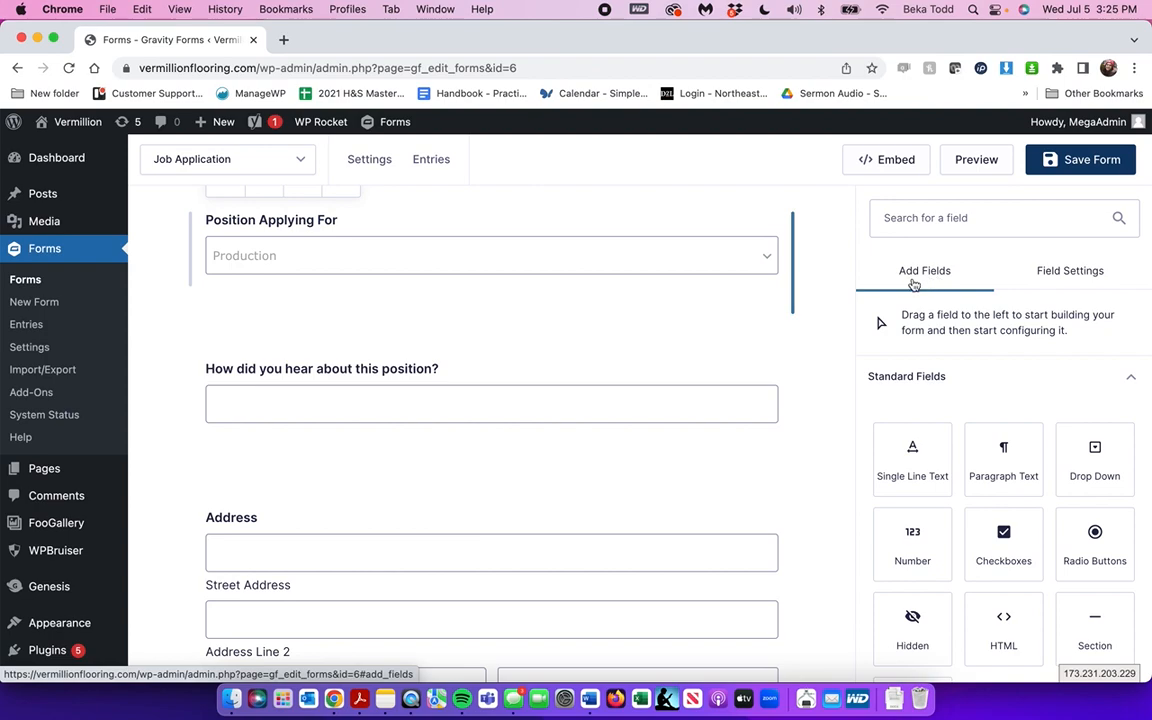
# Step: Inspect the Address field's settings, preview the Job Application form, and close the preview
pyautogui.click(500, 556)
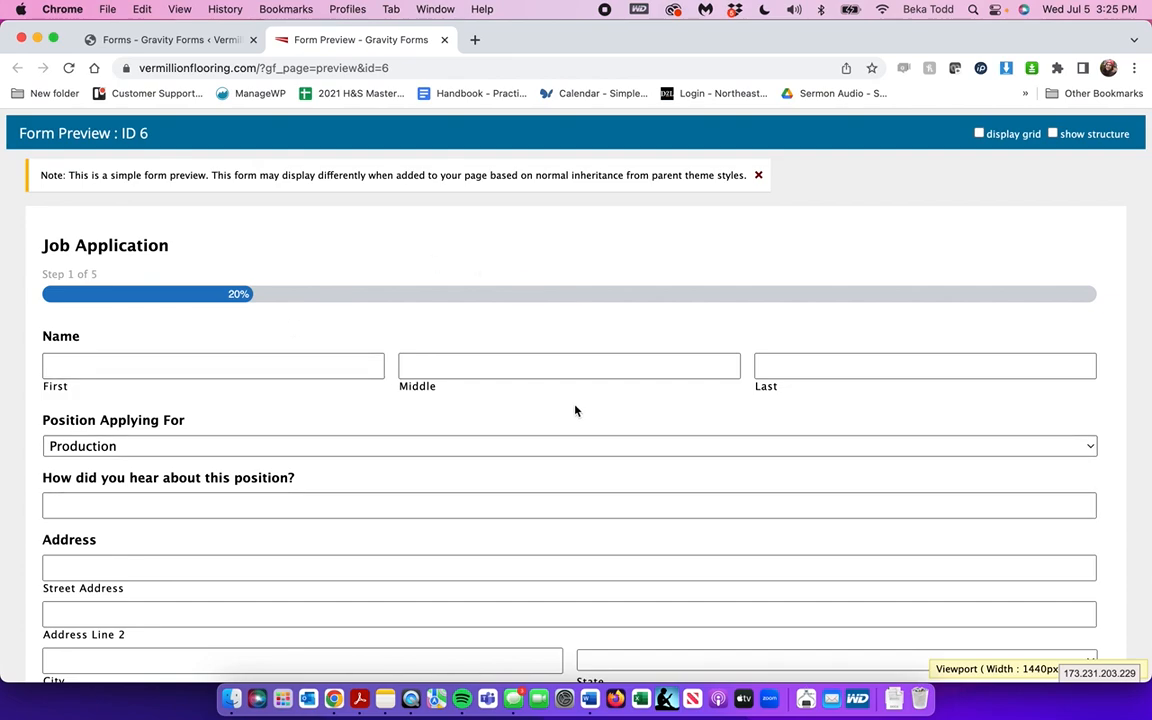
pyautogui.scroll(-3, 500, 420)
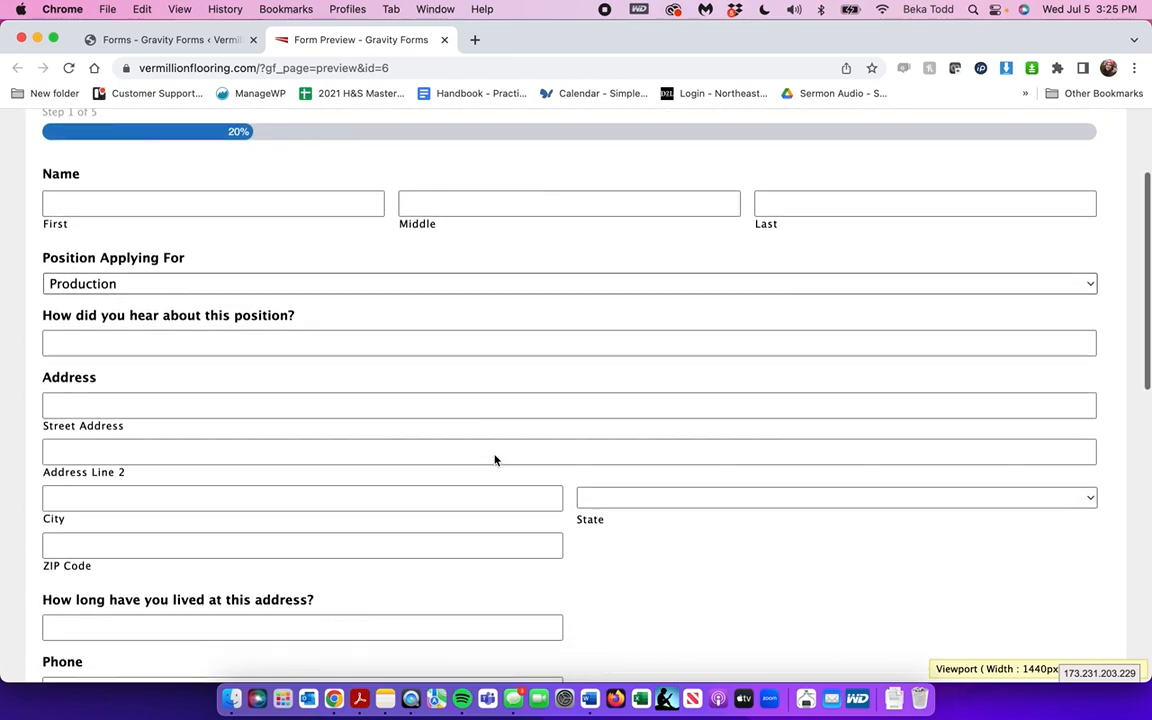
pyautogui.press('super+w')
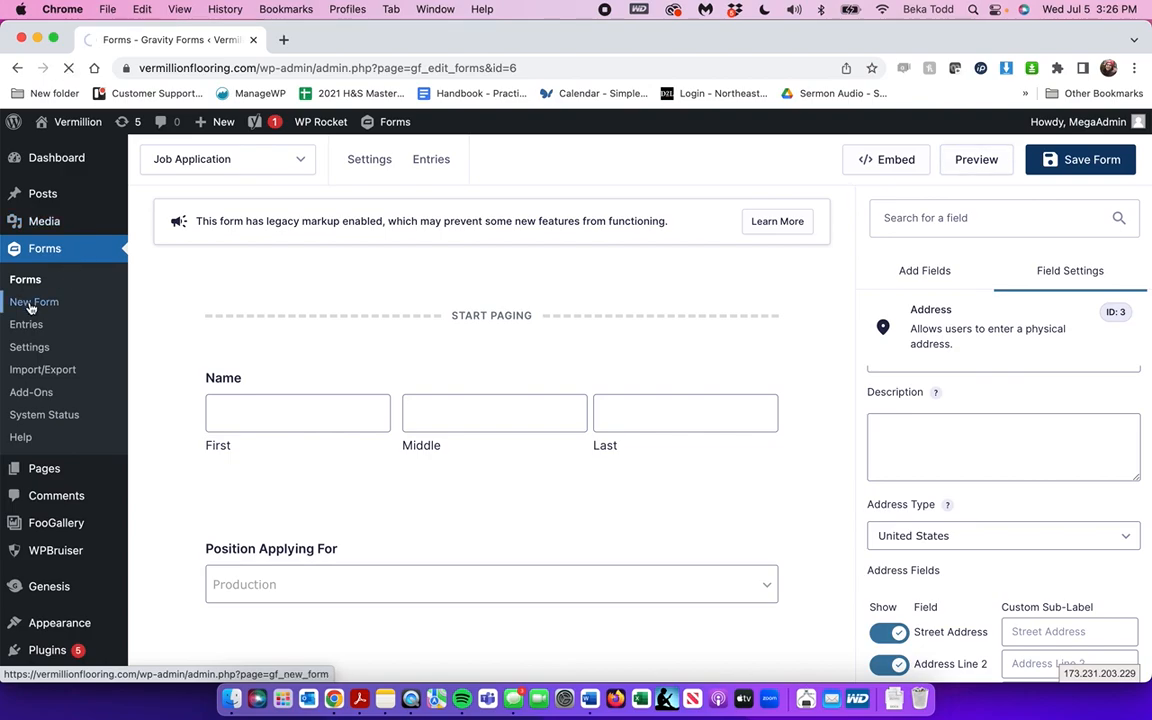
# Step: Browse the templates offered for a new form and close the template library without choosing one
pyautogui.click(30, 308)
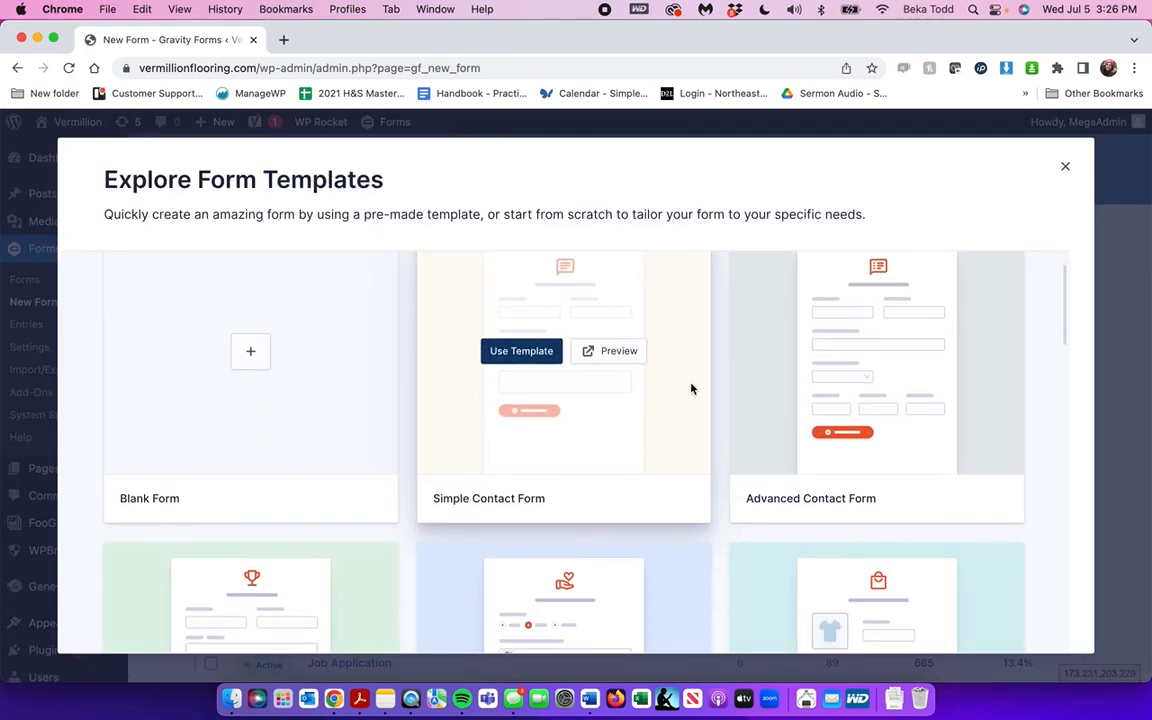
pyautogui.scroll(-2, 828, 398)
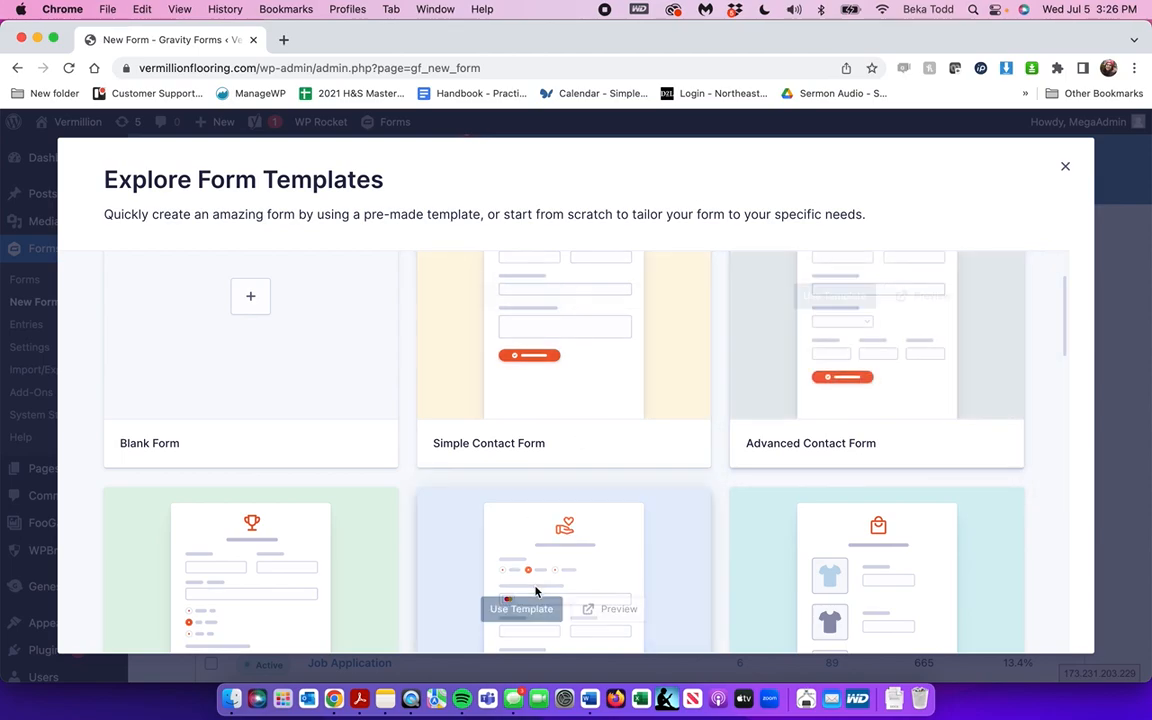
pyautogui.click(1065, 168)
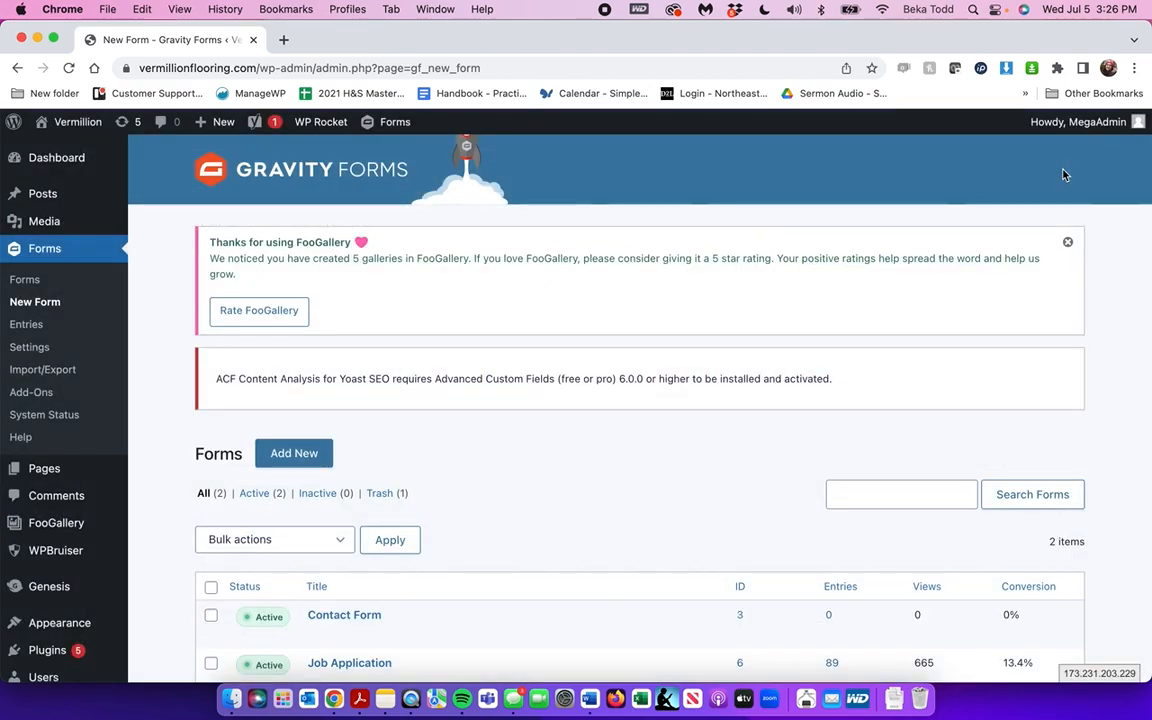
# Step: View the Job Application form's submitted entries and return to the forms list
pyautogui.scroll(-3, 730, 260)
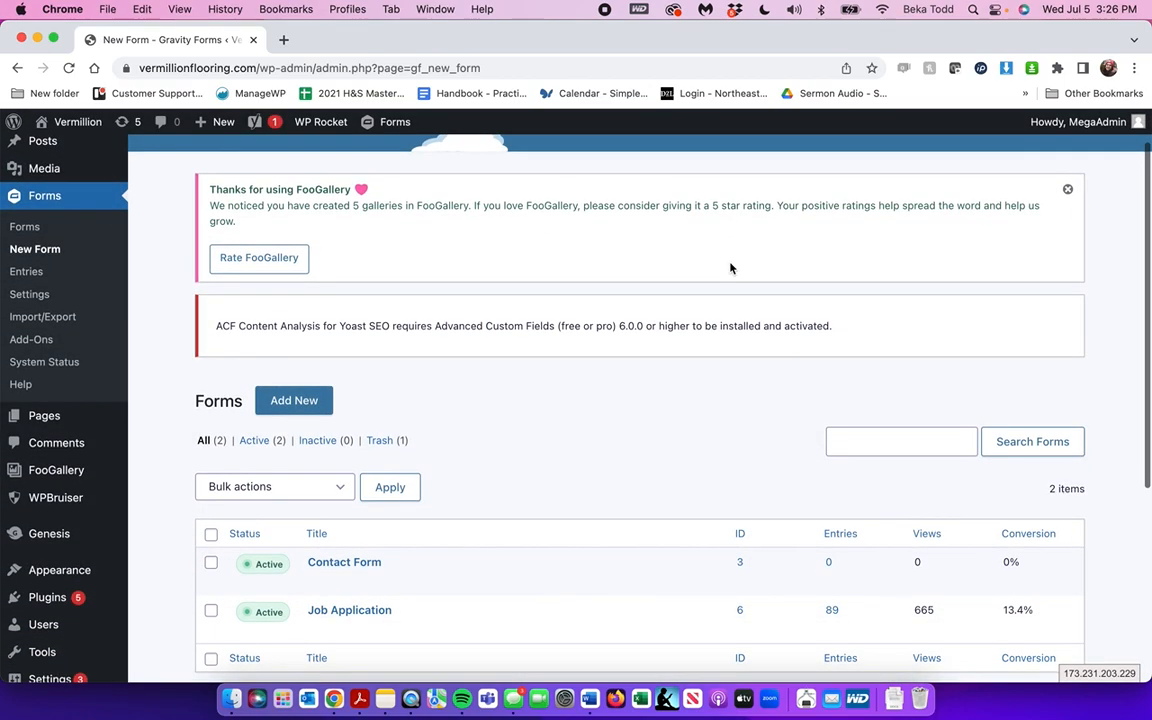
pyautogui.scroll(-1, 720, 268)
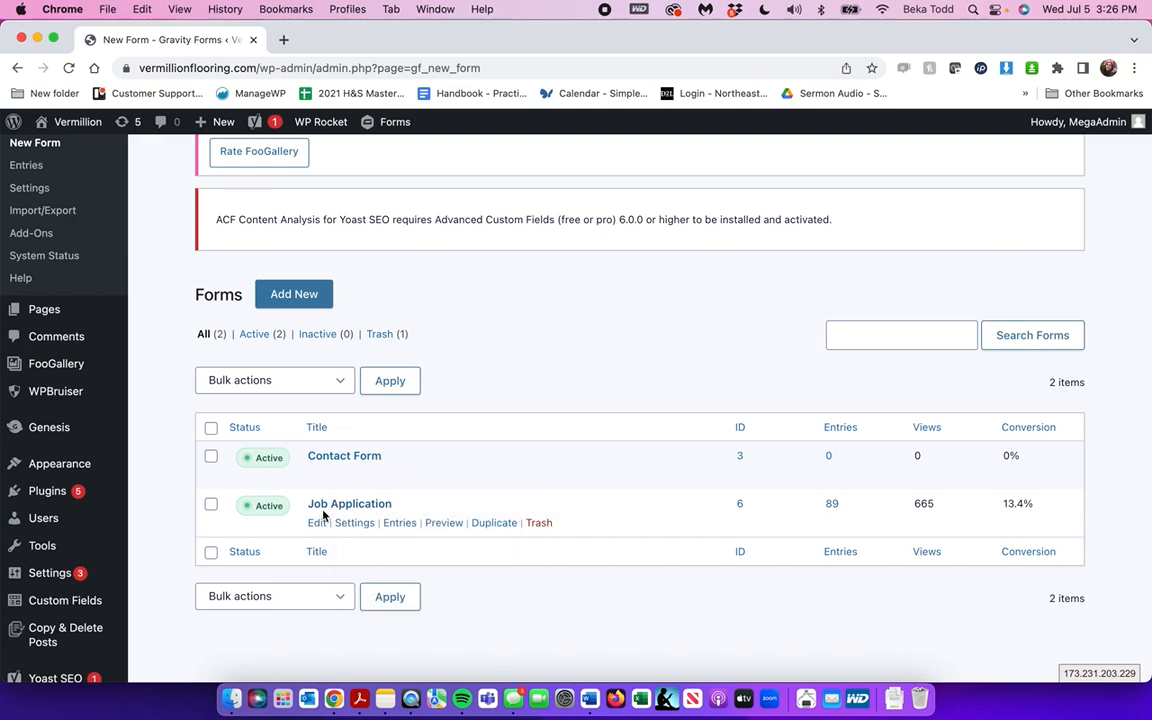
pyautogui.click(399, 524)
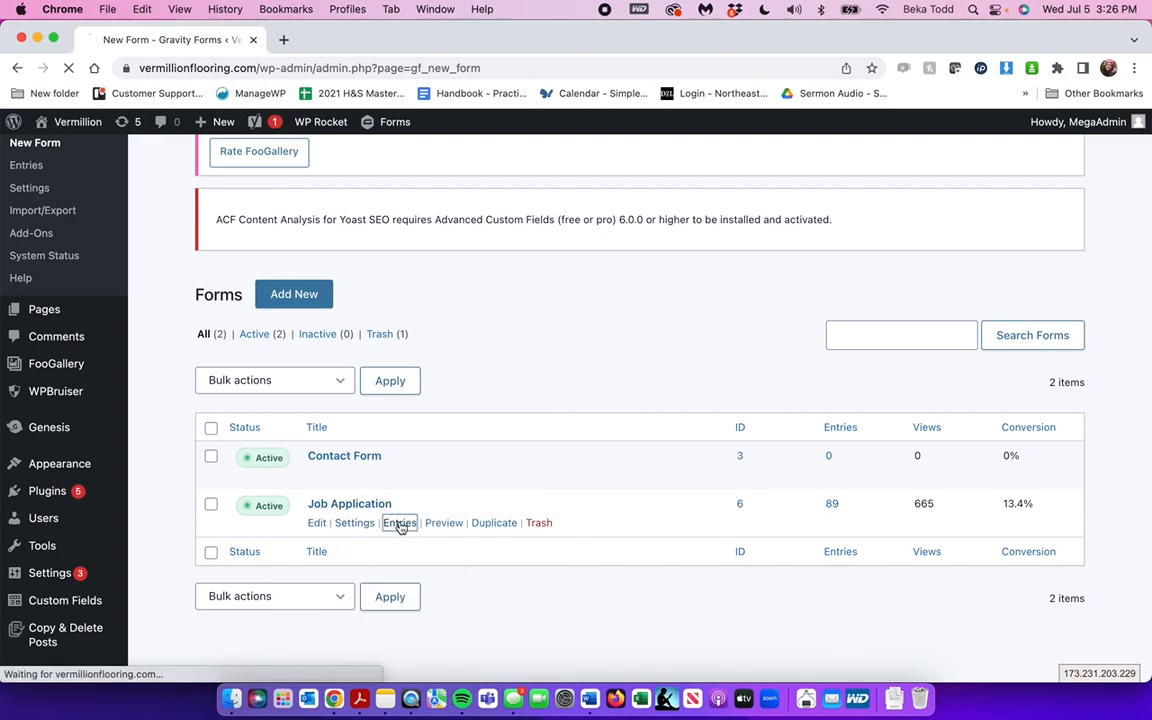
pyautogui.press('super+Left')
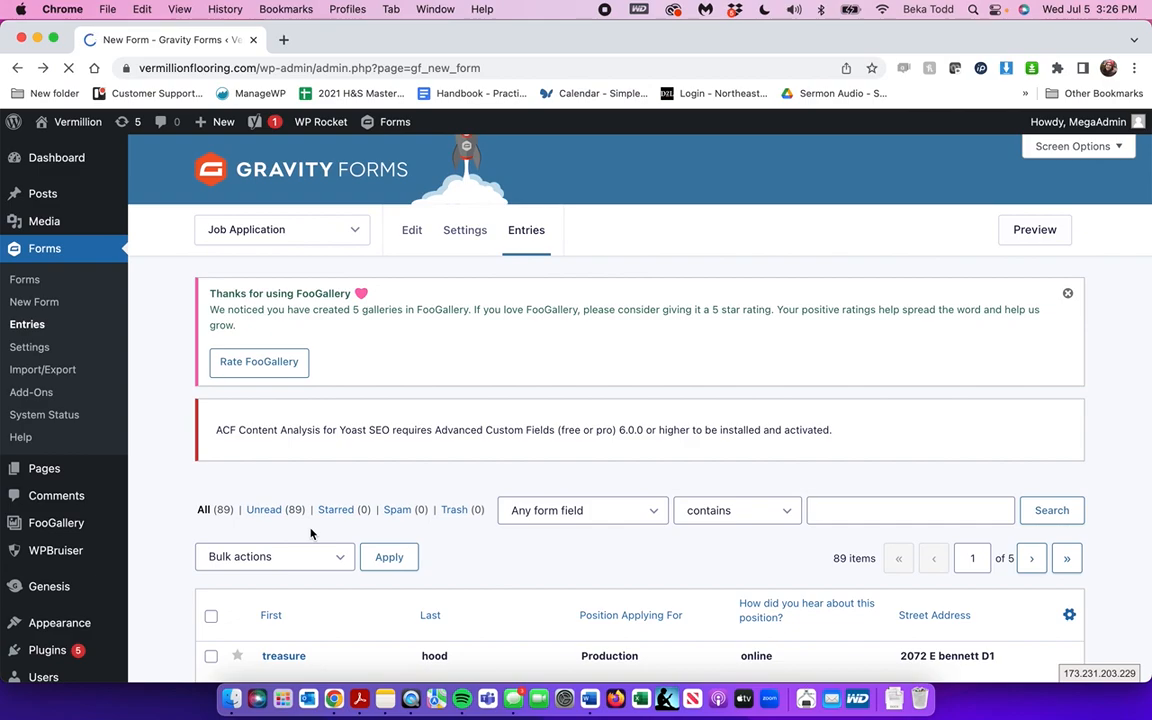
pyautogui.scroll(-1, 311, 535)
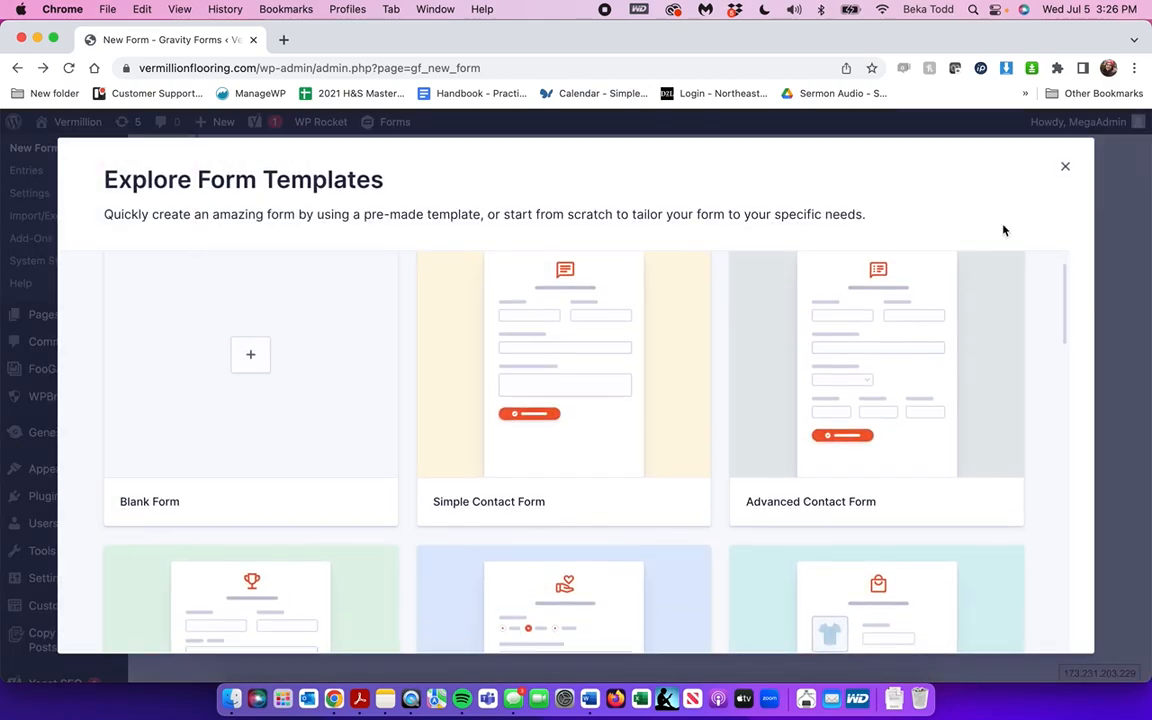
pyautogui.click(1065, 167)
# Step: View the Job Application form's general form settings and return to the forms list
pyautogui.moveTo(352, 545)
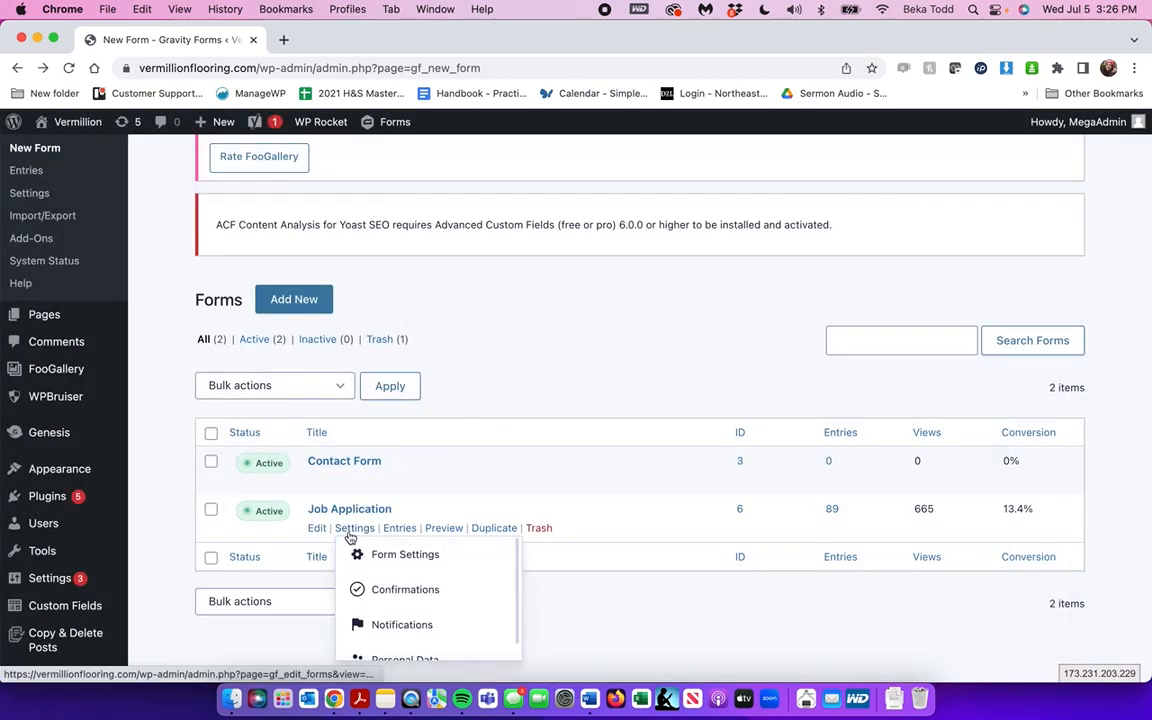
pyautogui.click(395, 556)
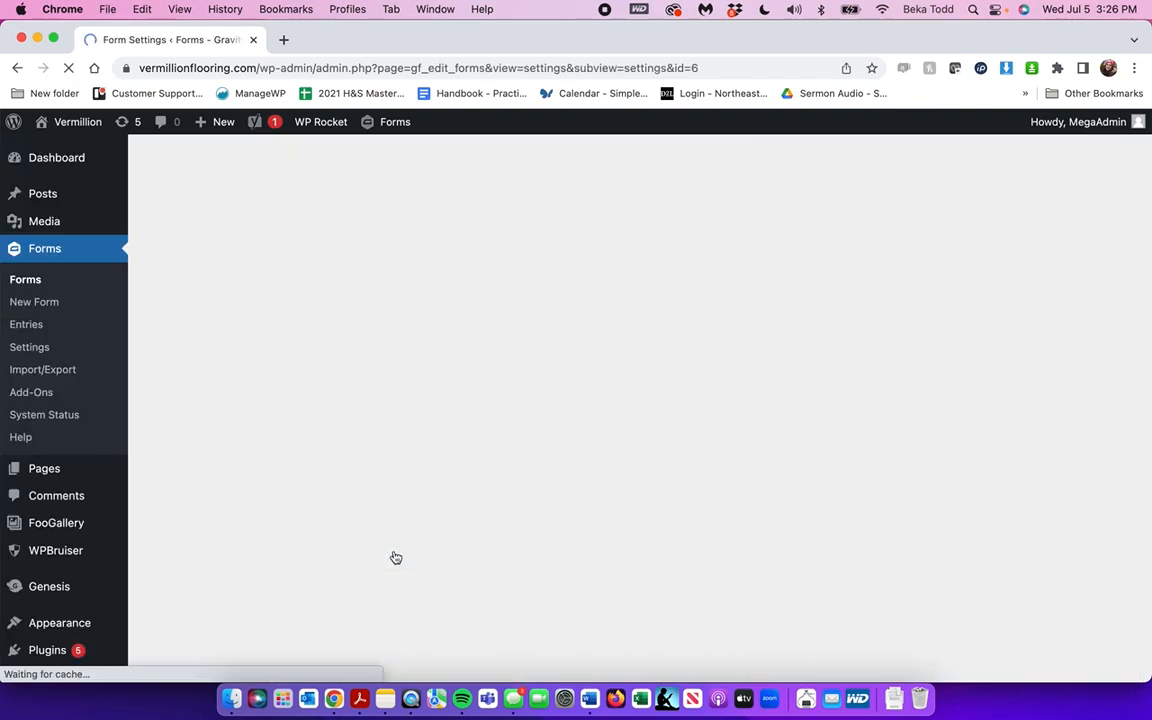
pyautogui.tripleClick(444, 587)
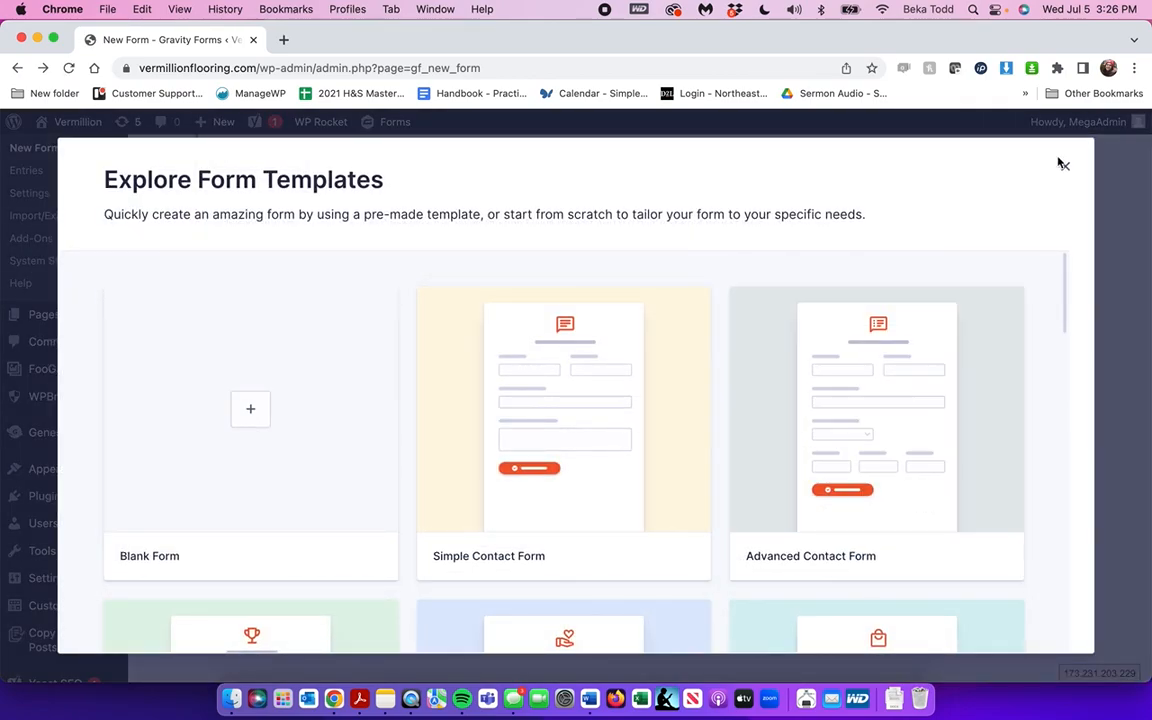
pyautogui.click(1064, 166)
# Step: Open the Job Application form's Admin Notification and highlight the recipient addresses in Send To Email
pyautogui.moveTo(345, 530)
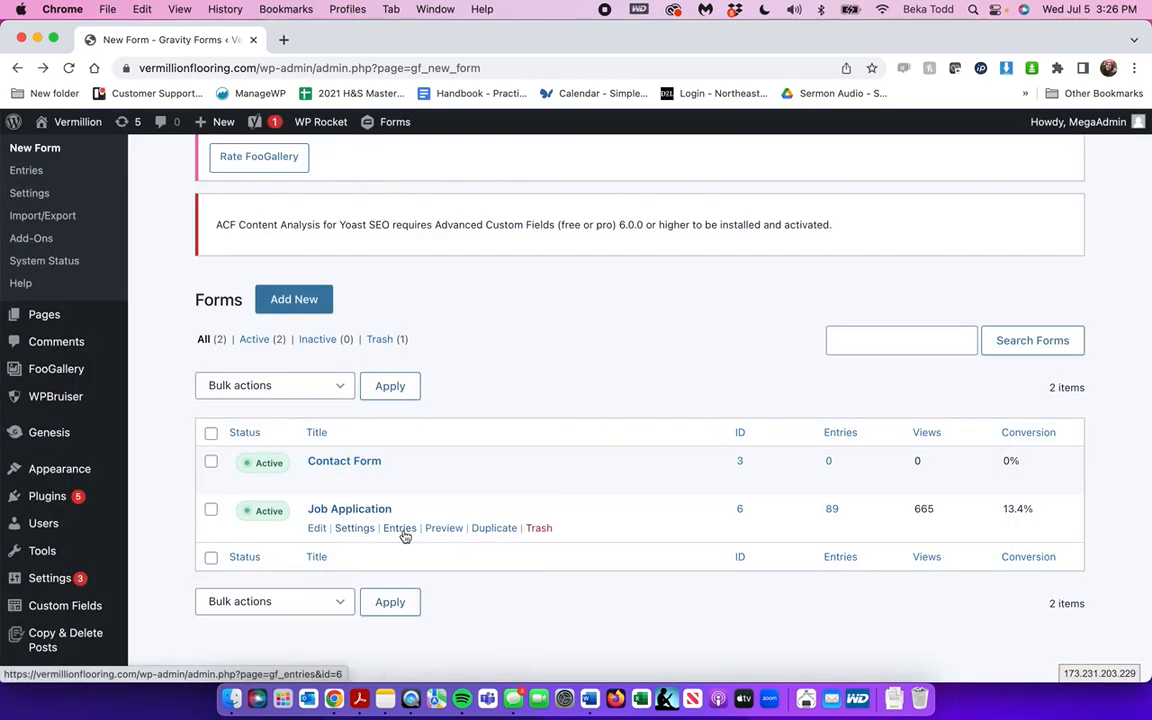
pyautogui.click(402, 624)
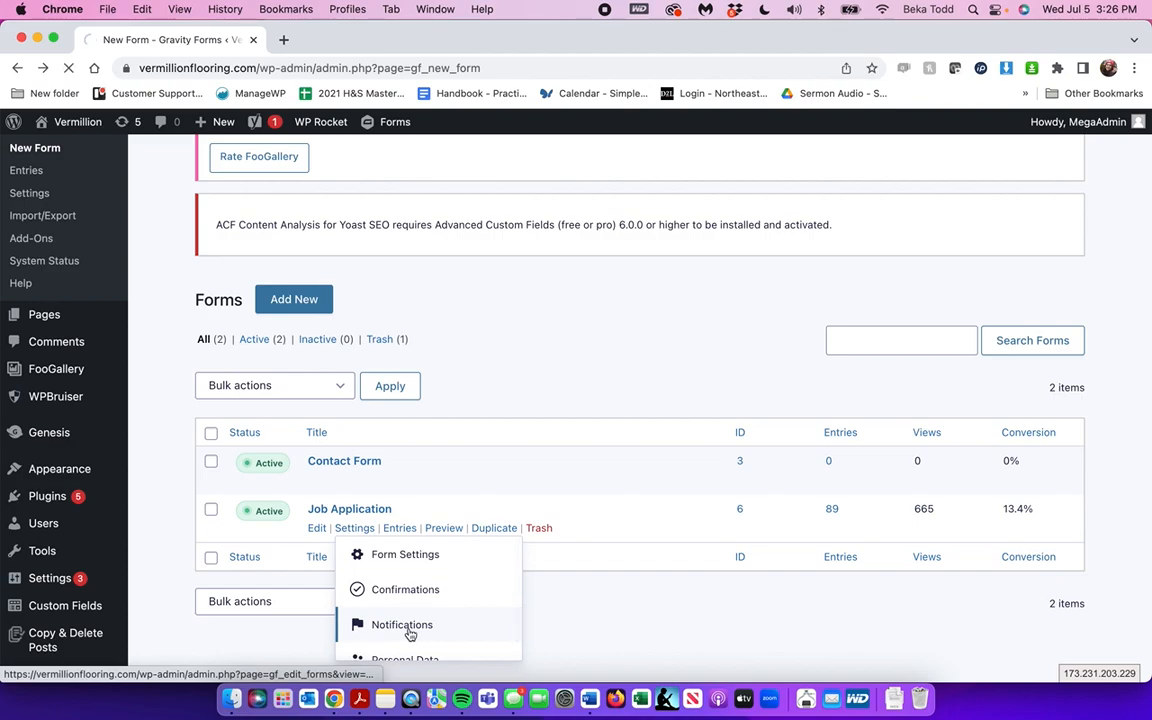
pyautogui.scroll(-2, 409, 634)
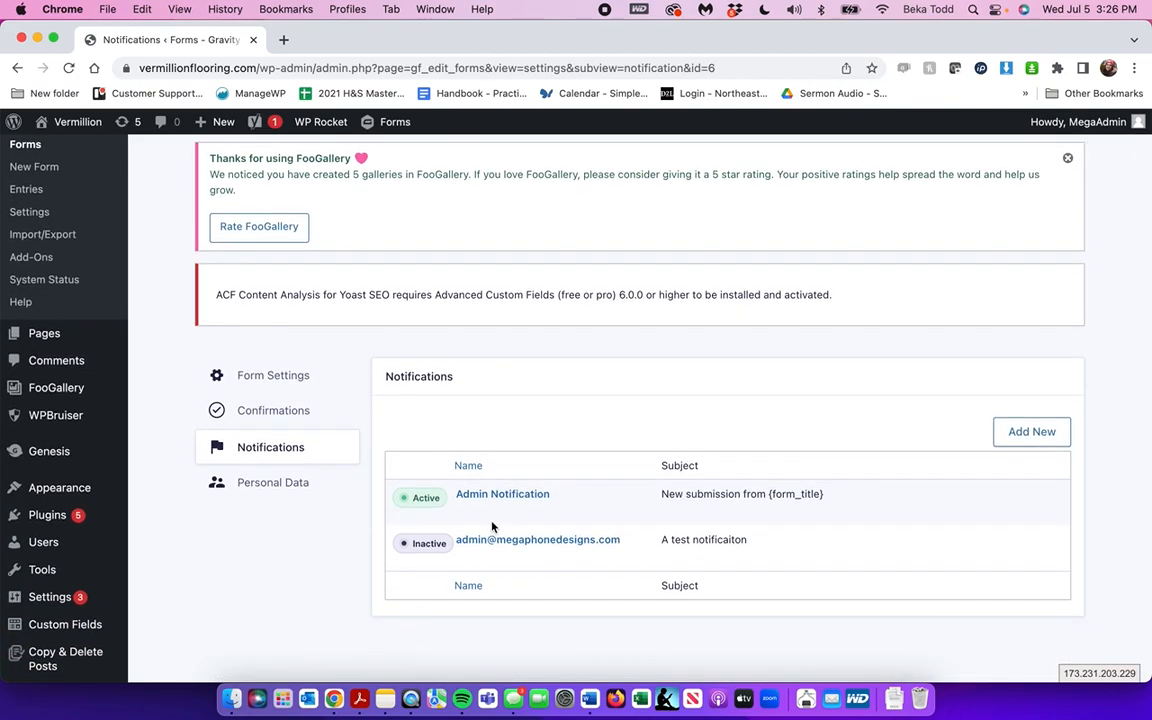
pyautogui.click(504, 497)
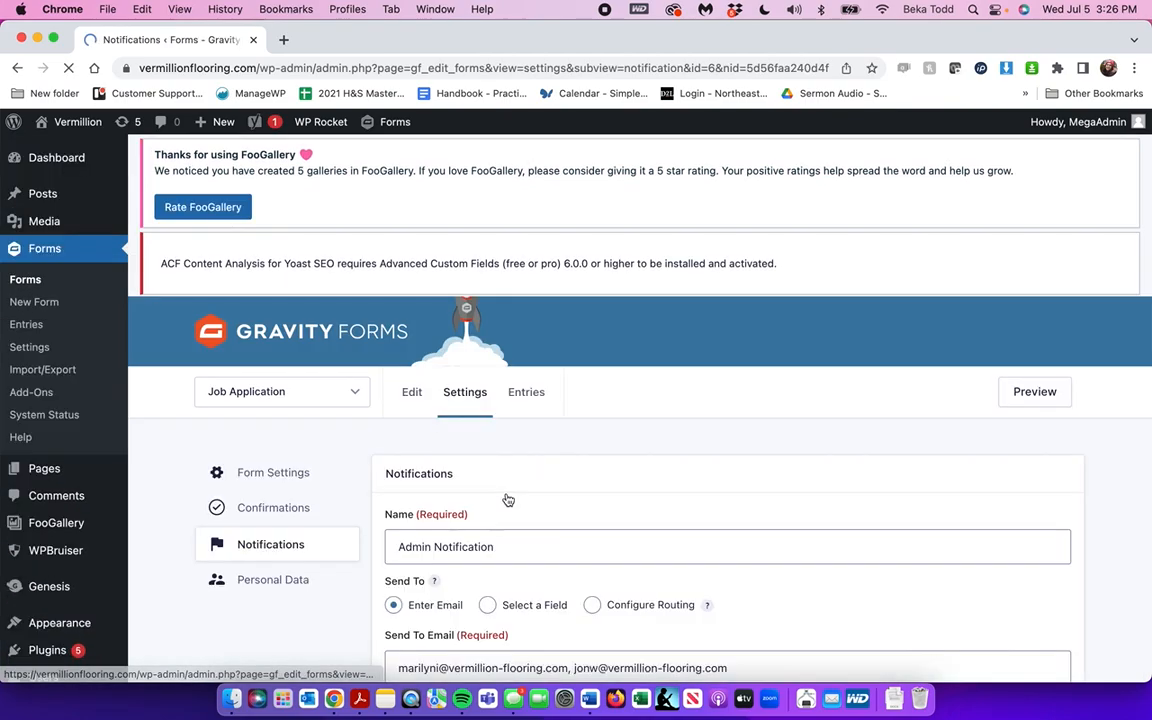
pyautogui.scroll(-3, 514, 540)
pyautogui.tripleClick(528, 545)
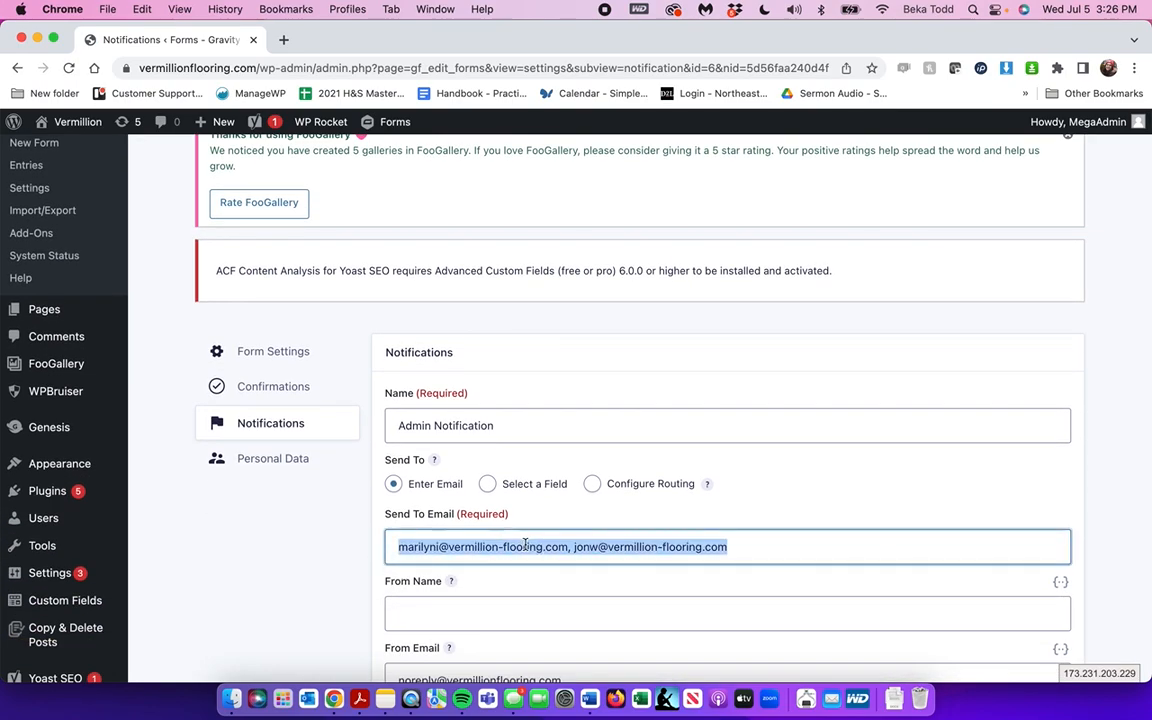
# Step: Open the site's list of pages and look through all of its entries
pyautogui.scroll(-2, 525, 545)
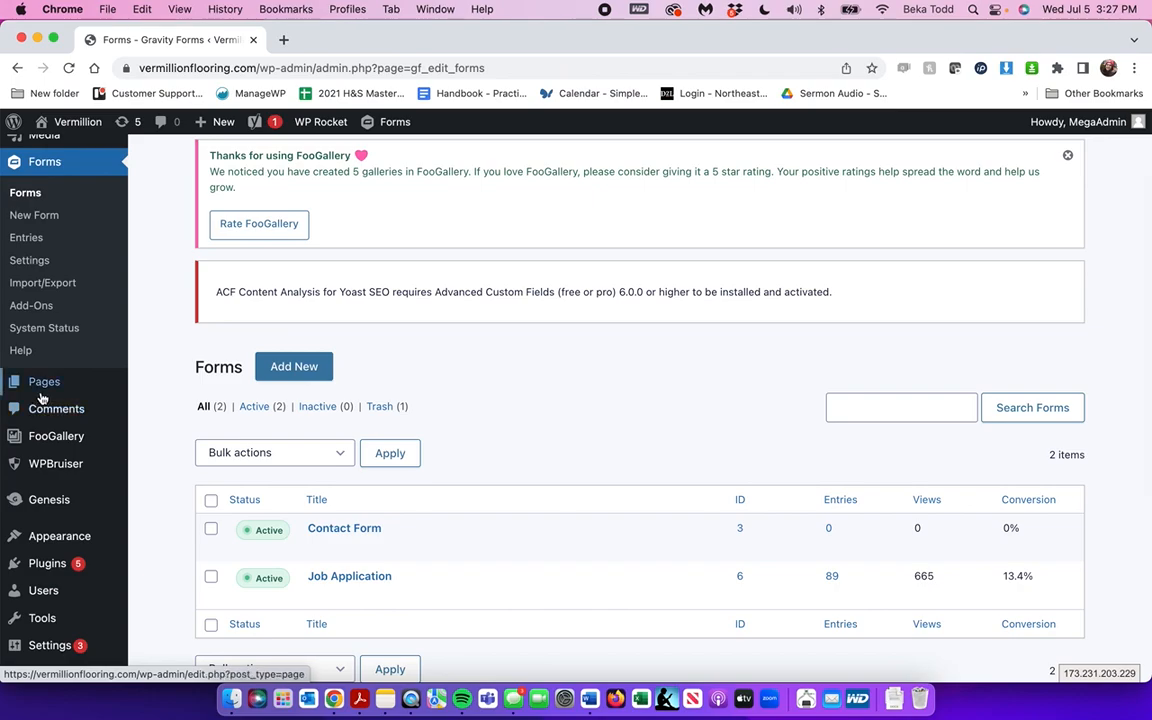
pyautogui.moveTo(15, 390)
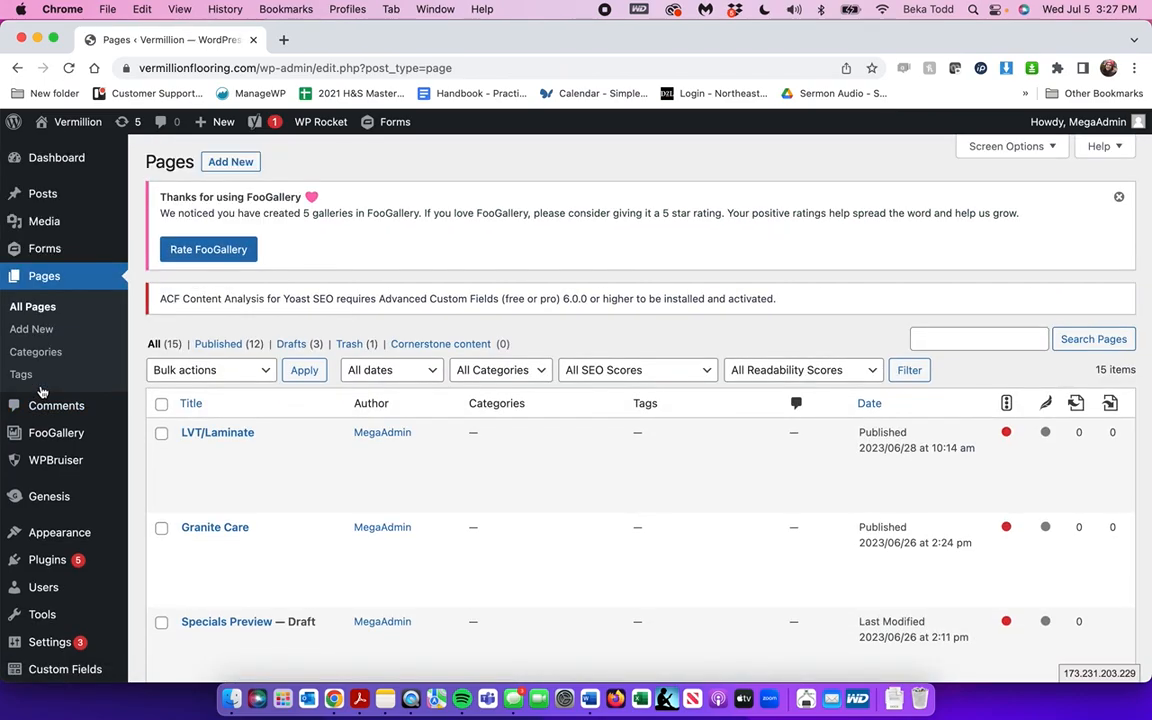
pyautogui.scroll(-10, 41, 391)
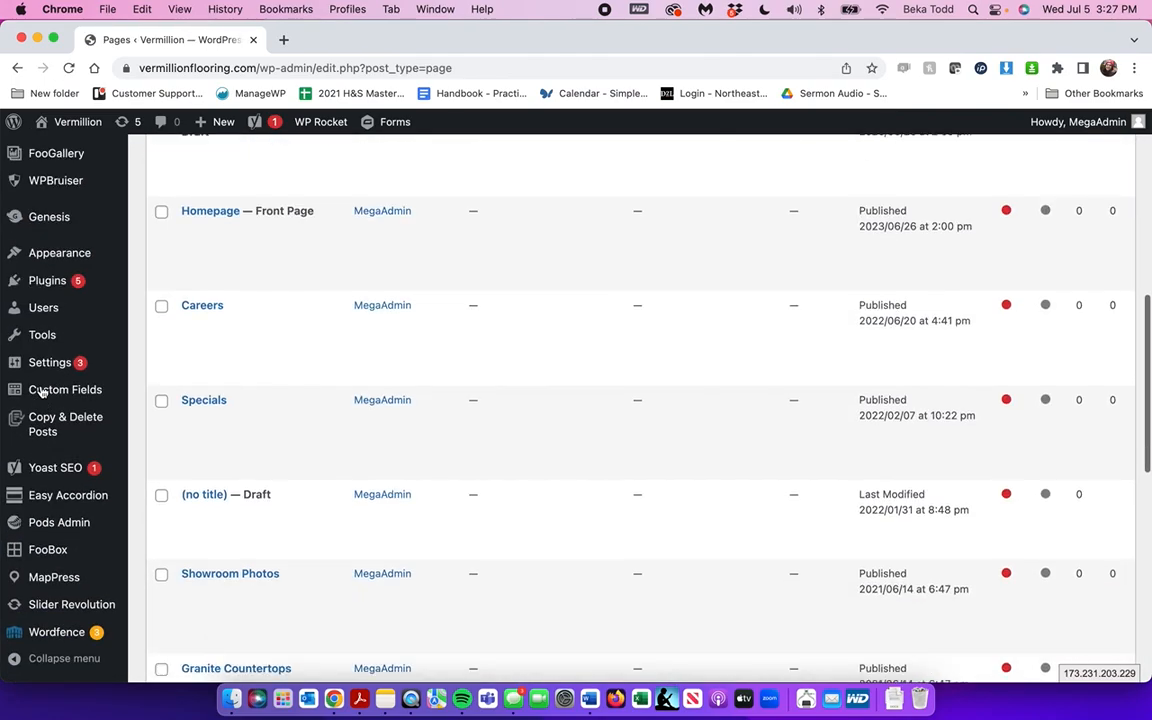
pyautogui.scroll(-5, 41, 391)
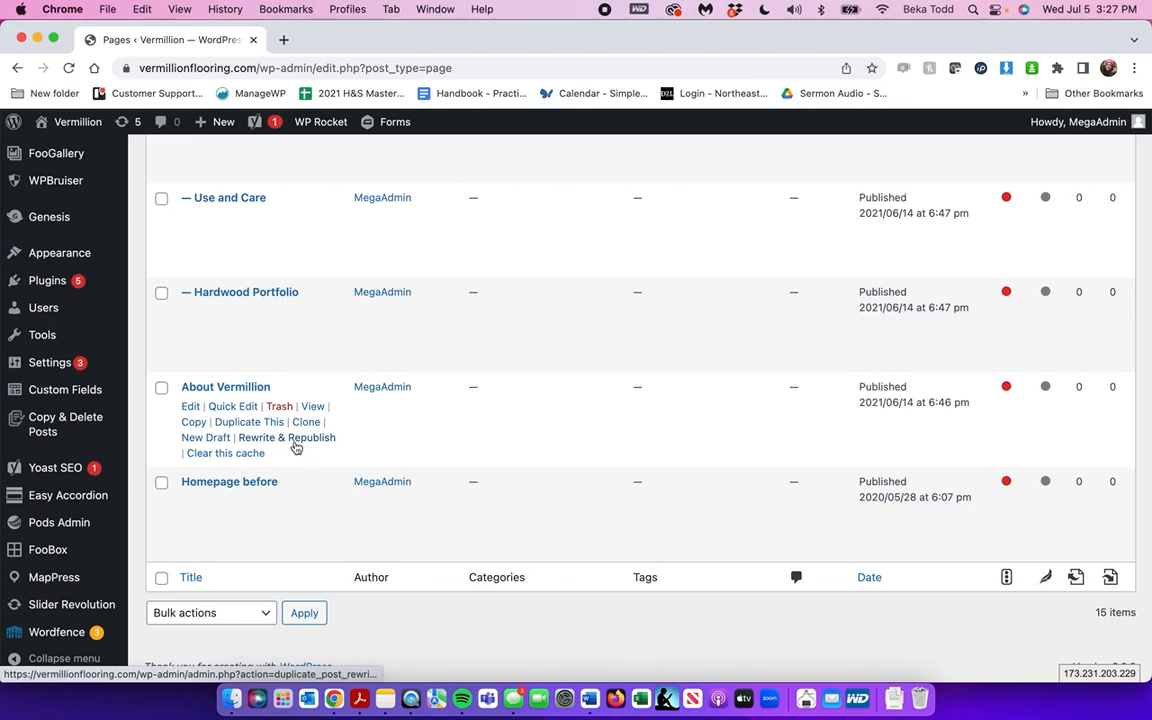
pyautogui.scroll(2, 265, 386)
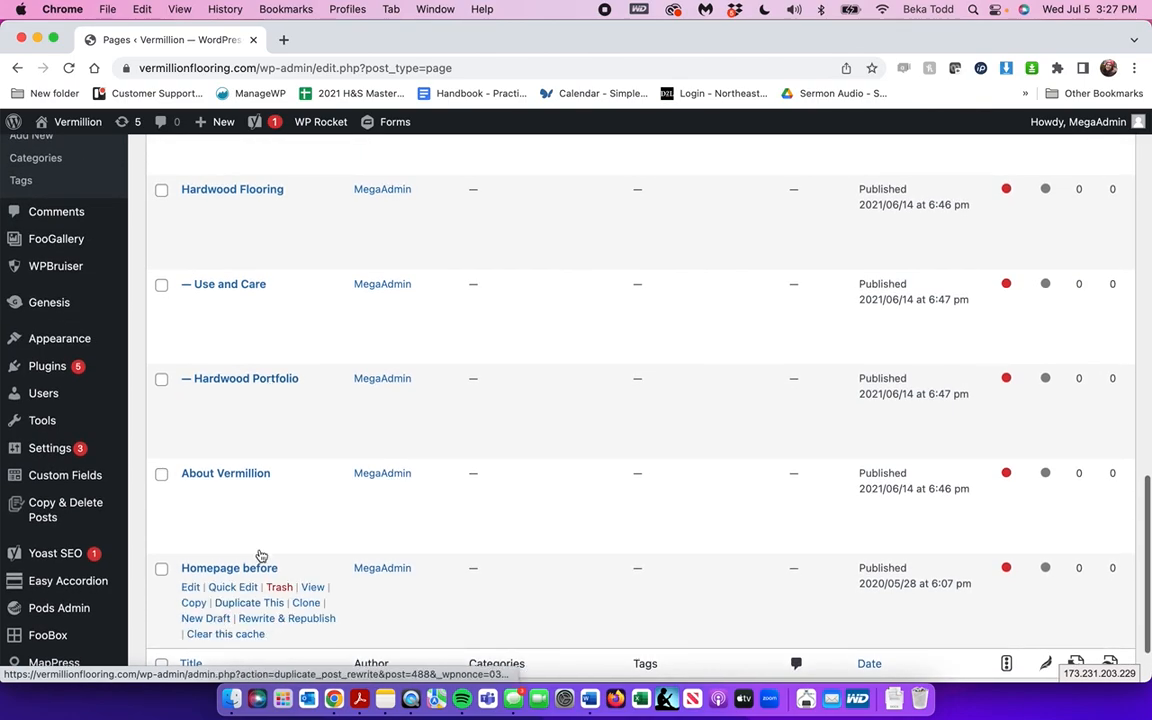
pyautogui.scroll(10, 265, 573)
pyautogui.scroll(1, 250, 570)
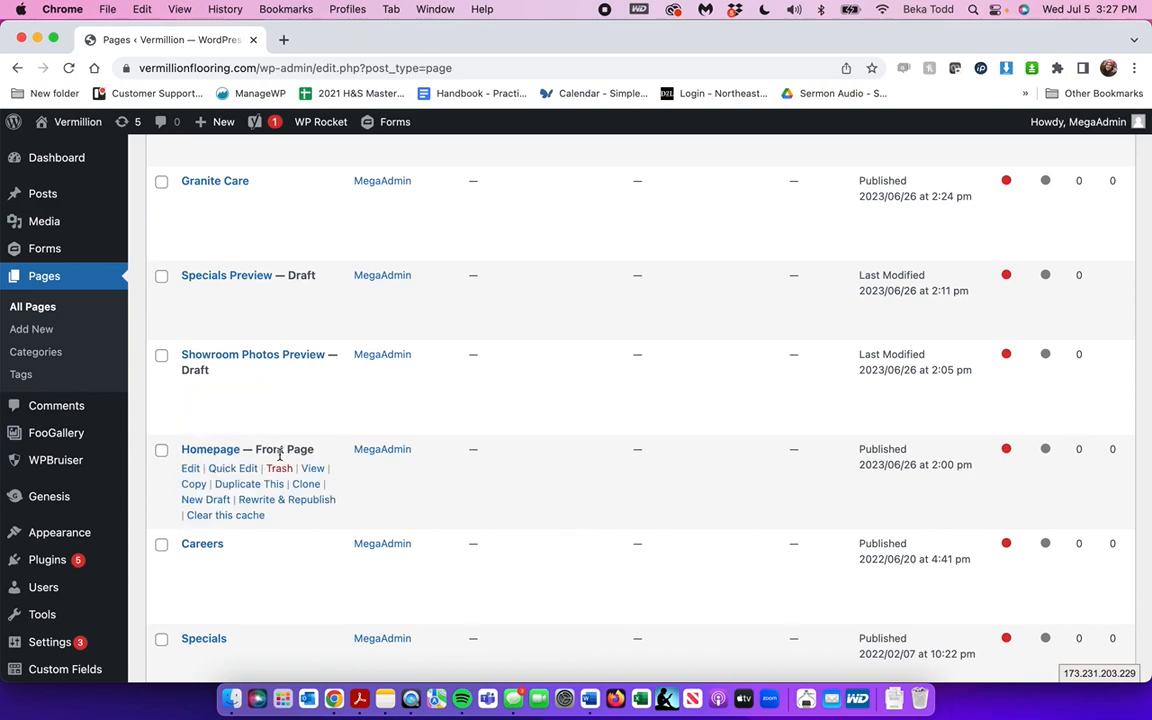
# Step: Open the Homepage for editing and review its publishing options and the layout of its first page group
pyautogui.click(212, 451)
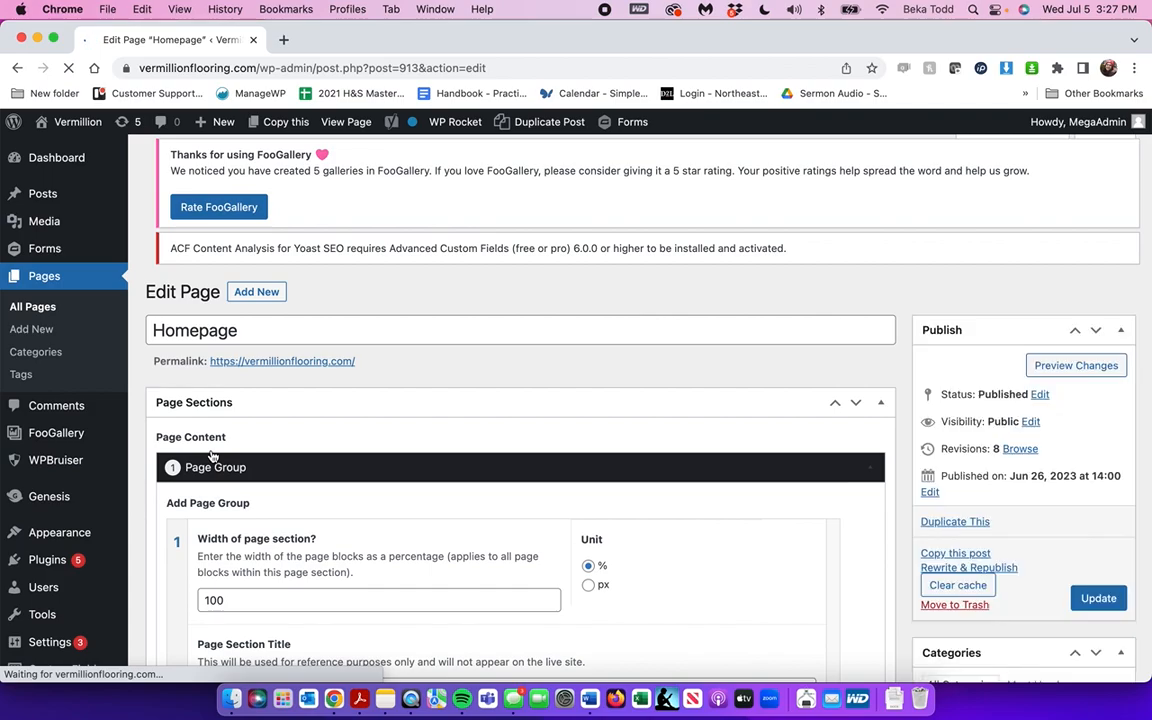
pyautogui.scroll(-1, 212, 457)
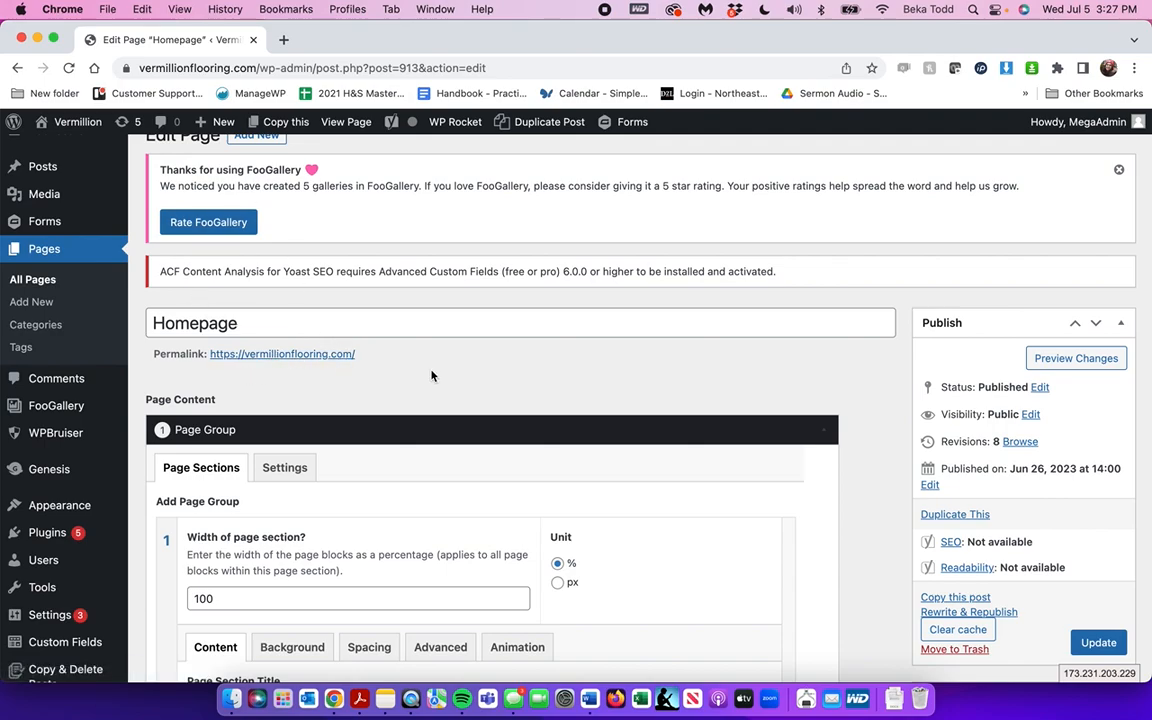
pyautogui.scroll(-2, 432, 376)
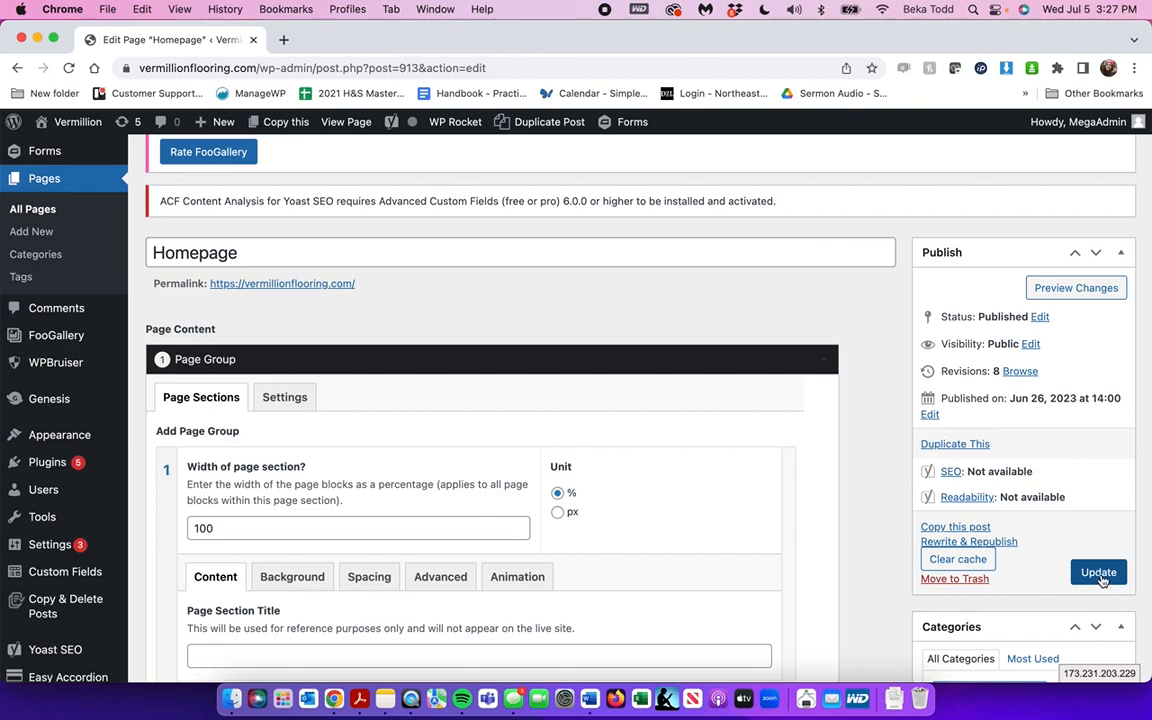
pyautogui.scroll(-4, 1101, 580)
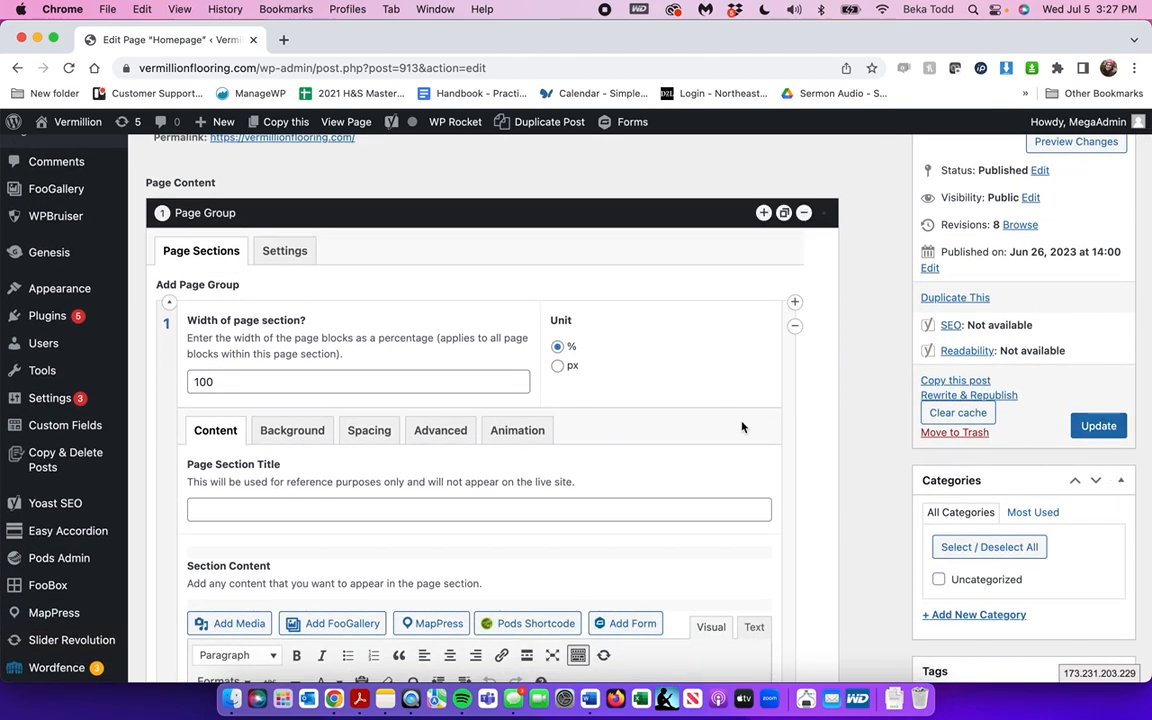
pyautogui.scroll(-2, 742, 427)
pyautogui.scroll(-3, 742, 427)
pyautogui.scroll(5, 742, 427)
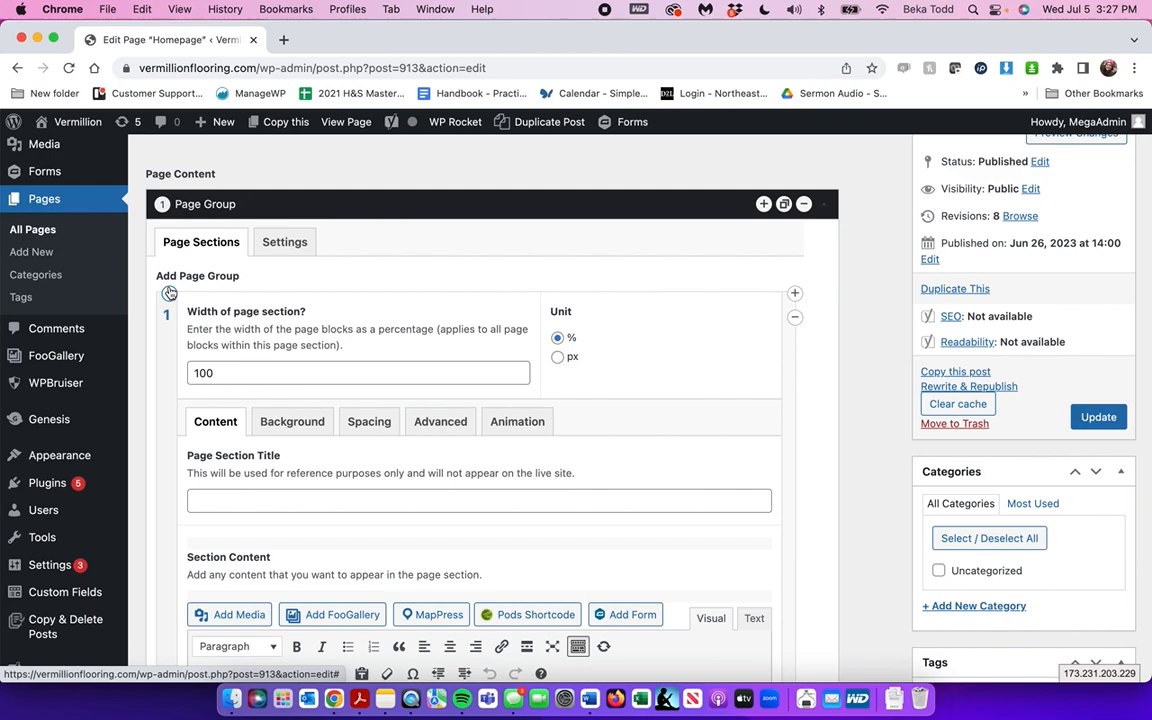
# Step: Highlight the rev_slider "home" shortcode in the first page section's content
pyautogui.scroll(-8, 340, 475)
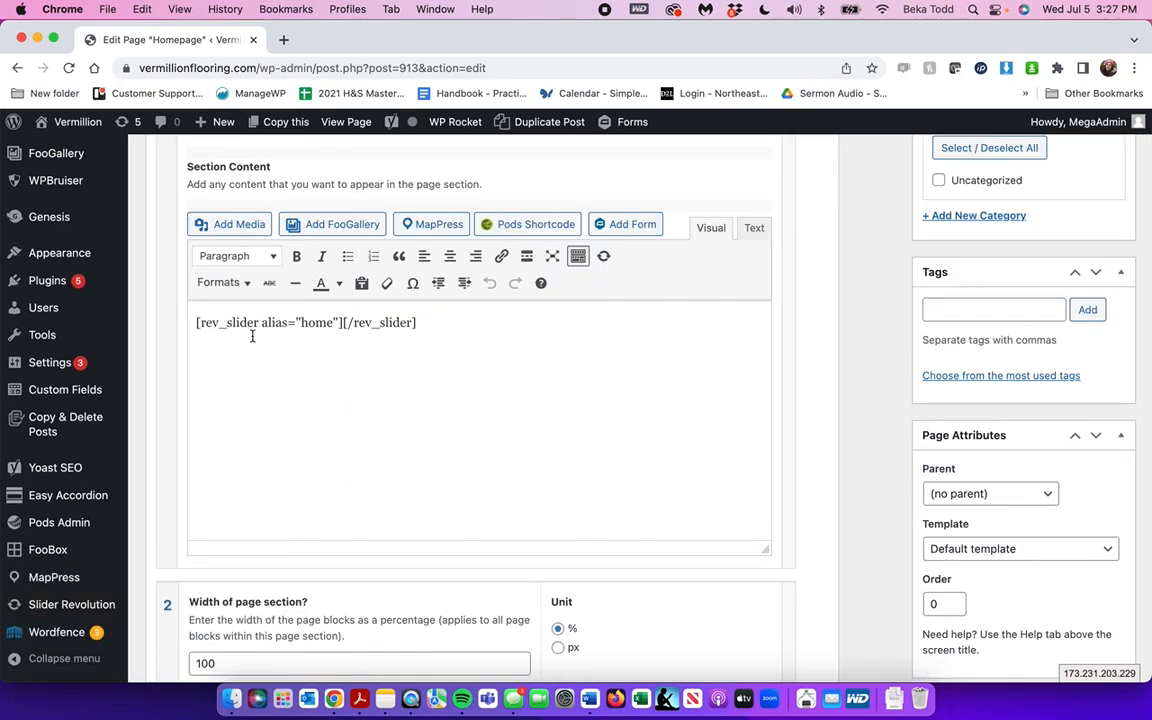
pyautogui.scroll(-2, 252, 336)
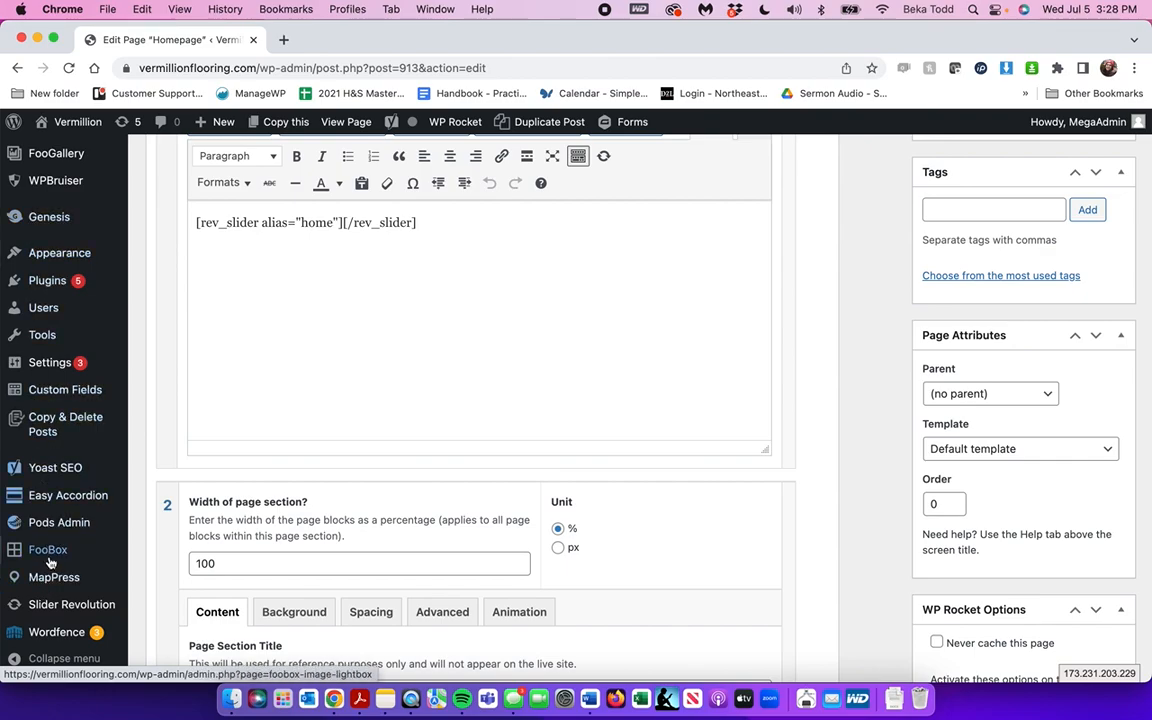
pyautogui.tripleClick(312, 226)
# Step: Visit the live site in a new tab and look over the homepage from the slider to the footer
pyautogui.moveTo(72, 121)
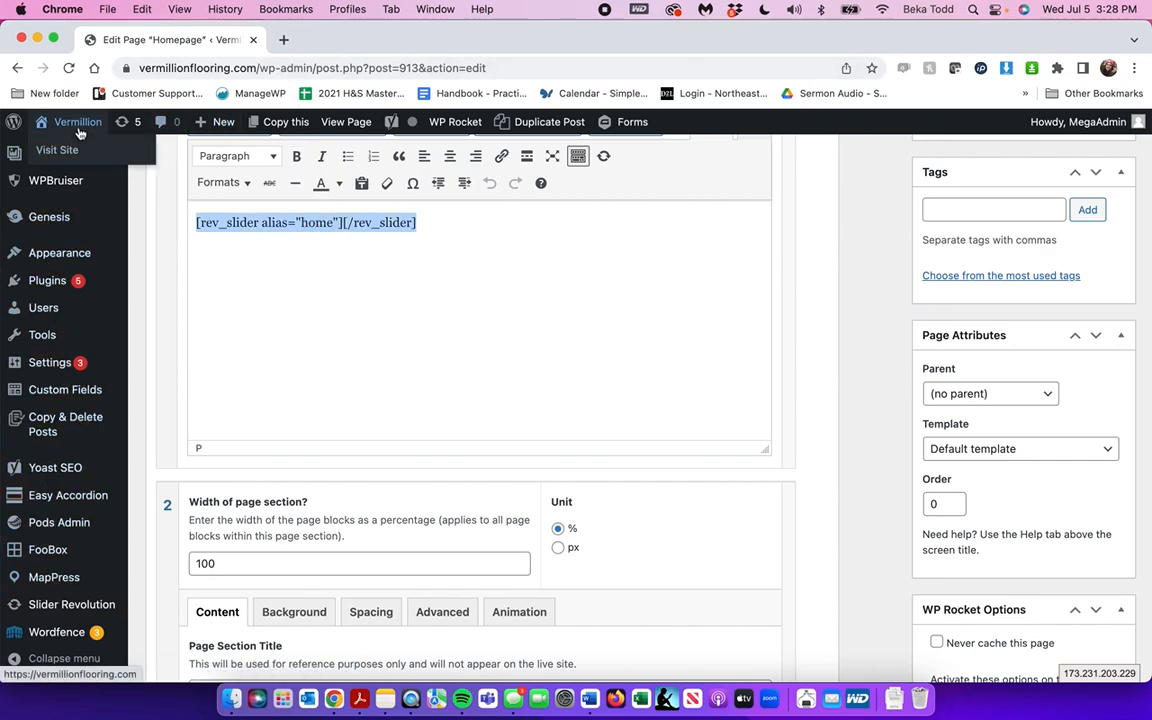
pyautogui.click(57, 147)
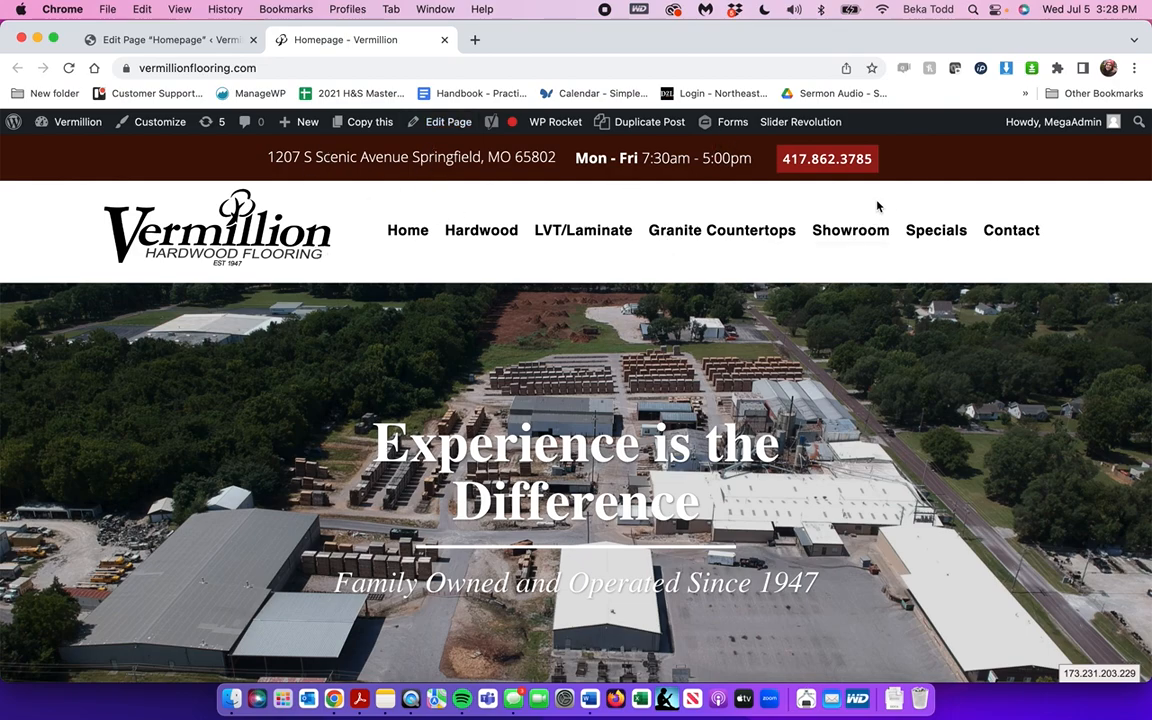
pyautogui.scroll(-15, 615, 198)
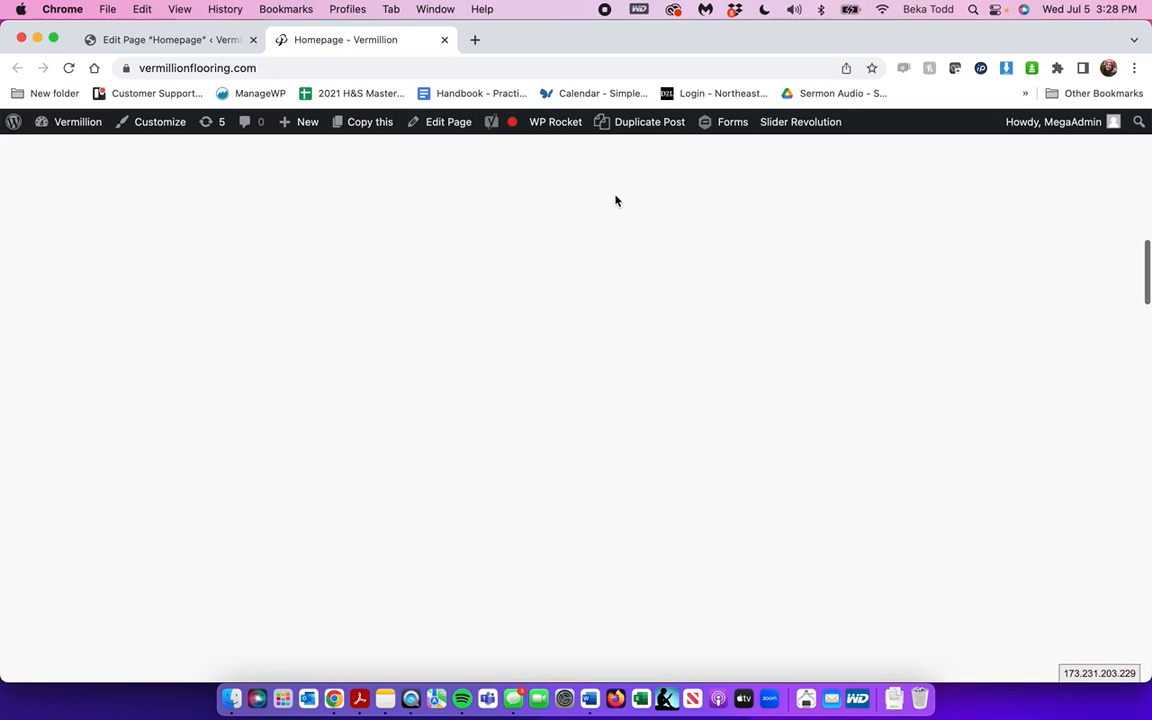
pyautogui.scroll(-10, 658, 440)
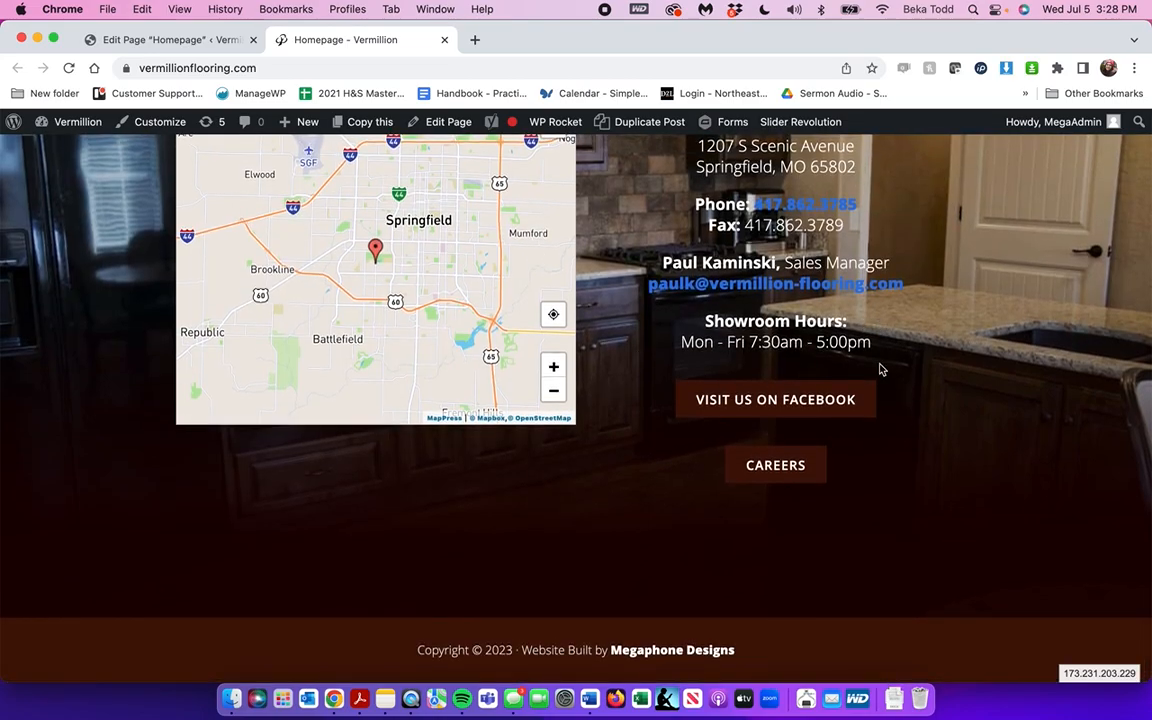
pyautogui.scroll(10, 509, 271)
pyautogui.scroll(10, 509, 276)
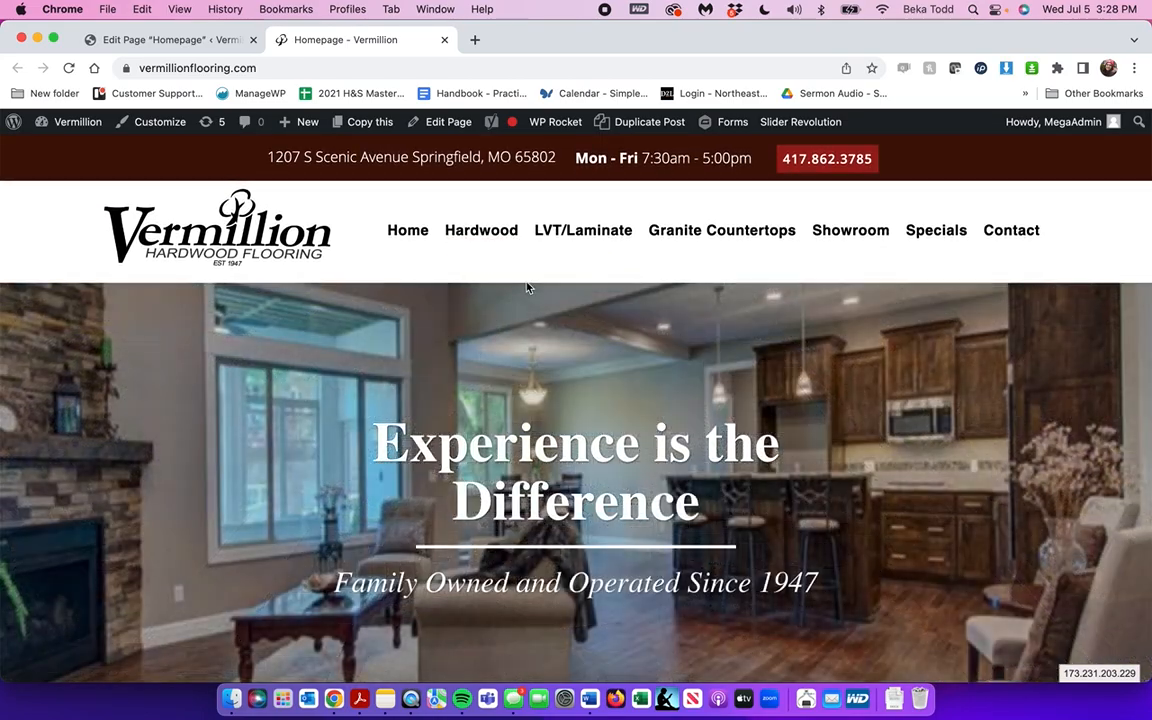
pyautogui.scroll(-3, 452, 390)
# Step: Return to the Homepage editor and highlight the first We Are Vermillion paragraph and its word "invite" as editable text
pyautogui.click(170, 39)
pyautogui.tripleClick(472, 340)
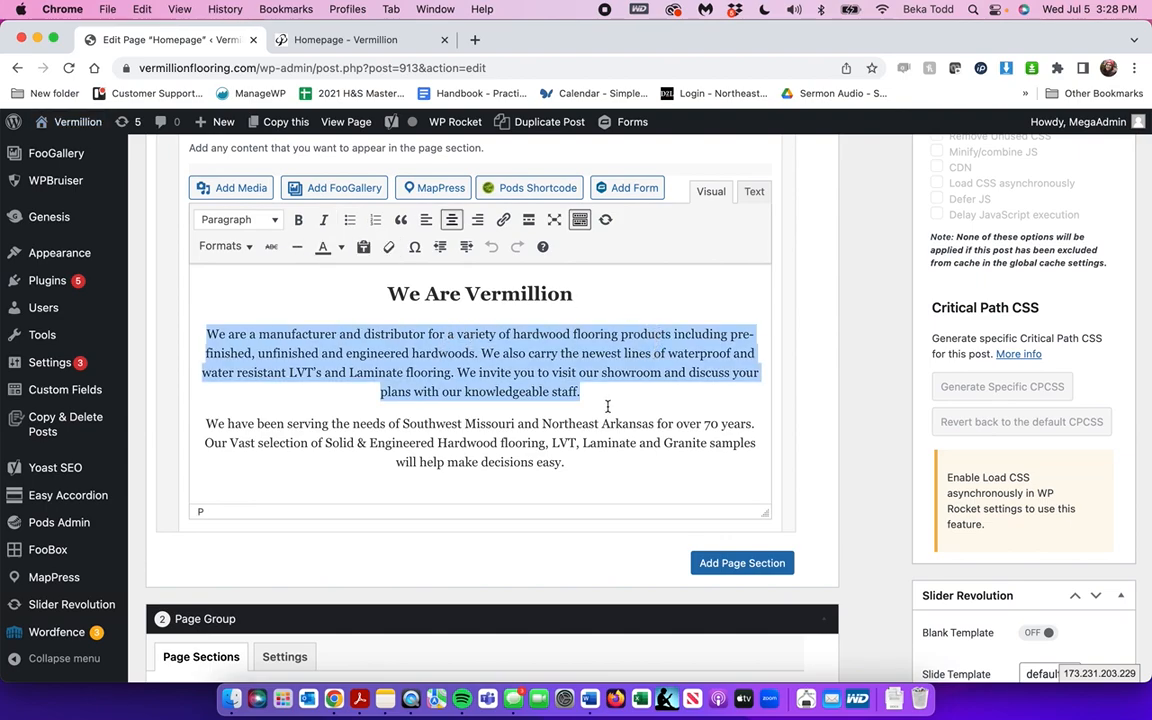
pyautogui.doubleClick(479, 374)
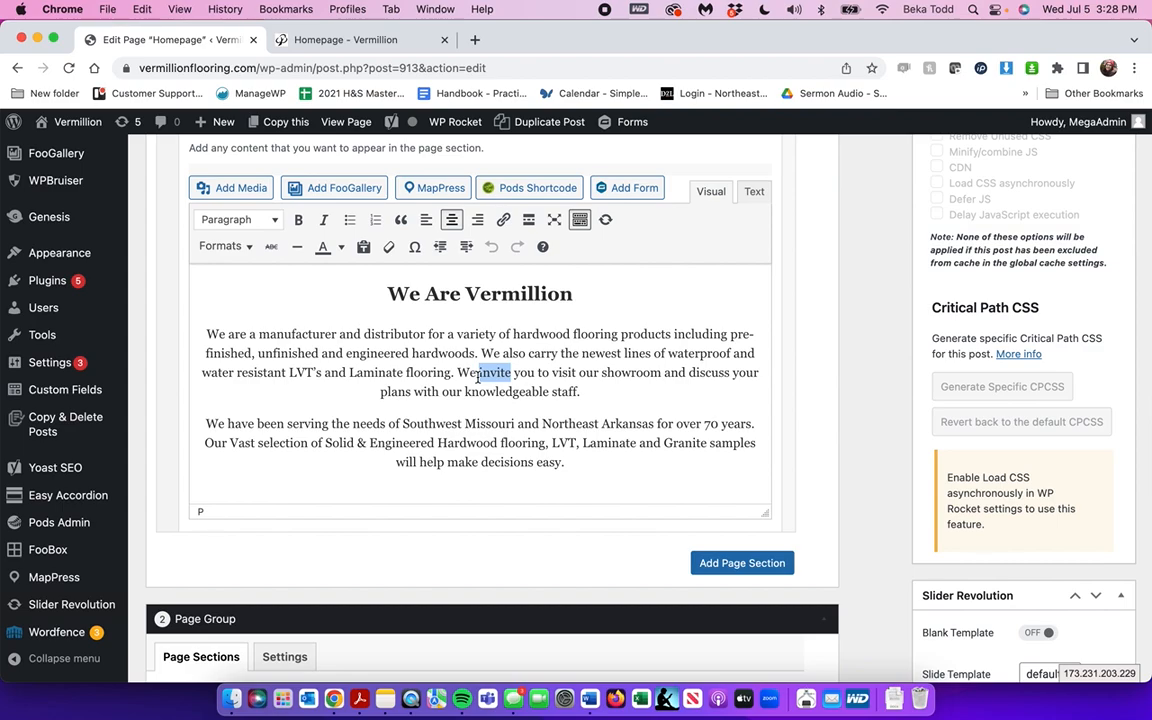
pyautogui.scroll(-2, 479, 376)
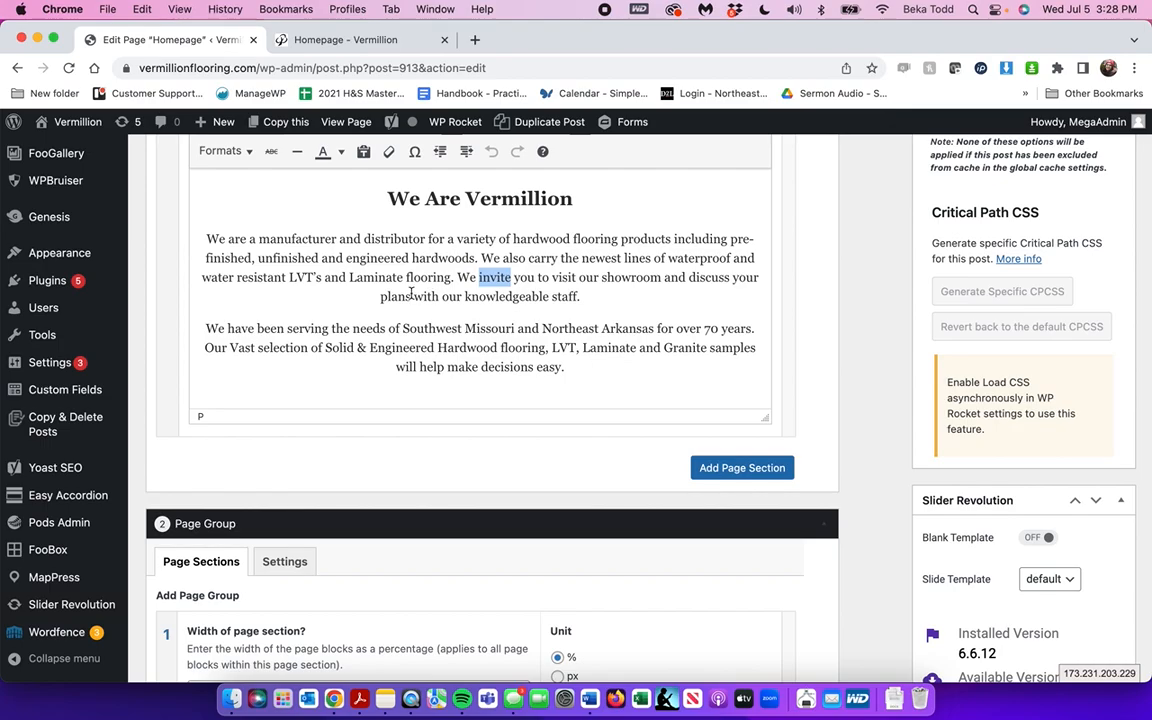
pyautogui.scroll(10, 825, 373)
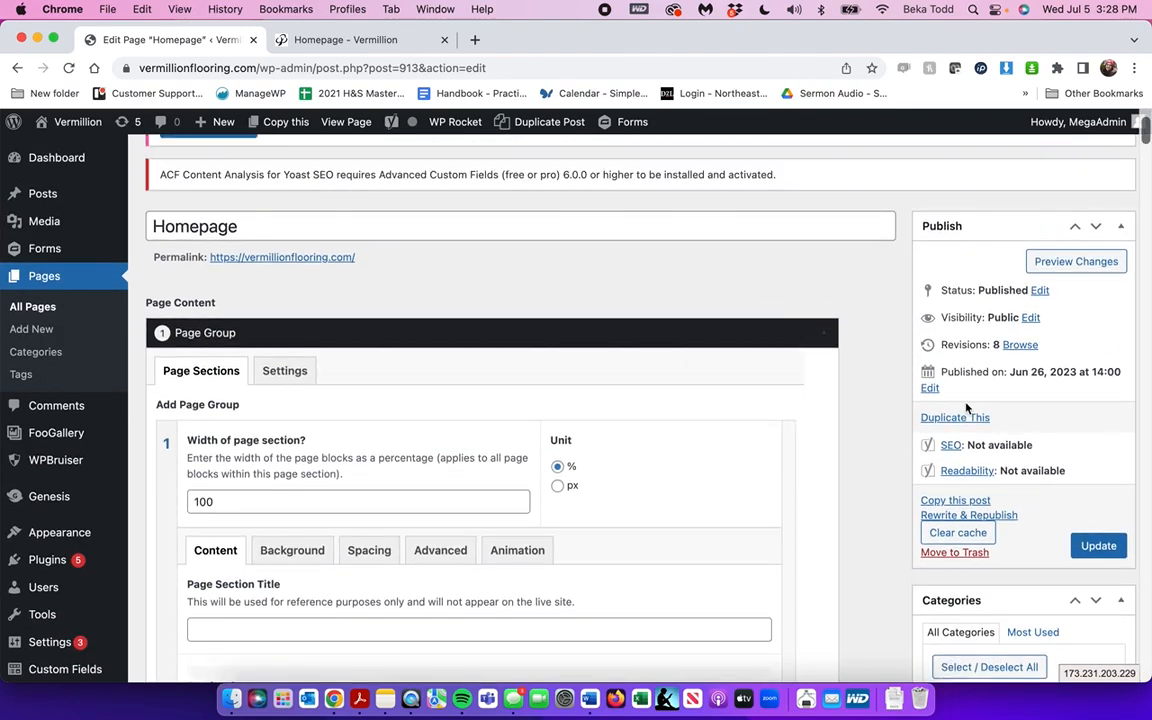
pyautogui.scroll(-10, 937, 330)
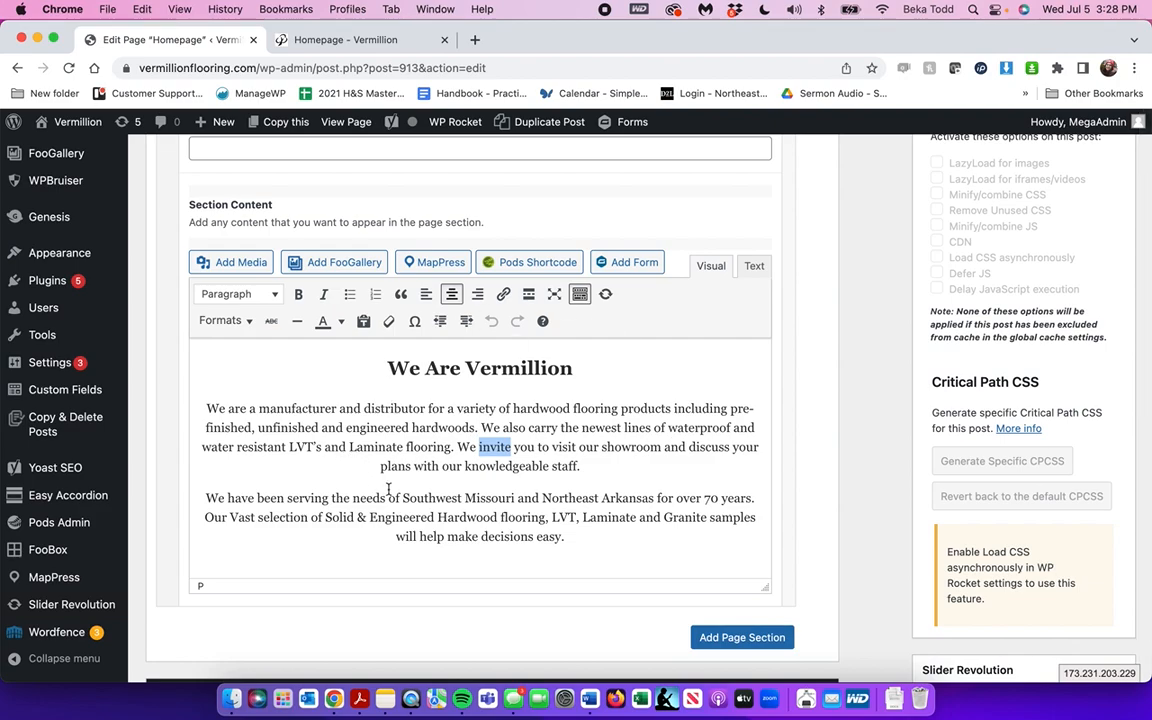
pyautogui.click(538, 461)
# Step: View the live homepage's sections from Our Showroom down to Granite Countertops
pyautogui.scroll(-3, 532, 457)
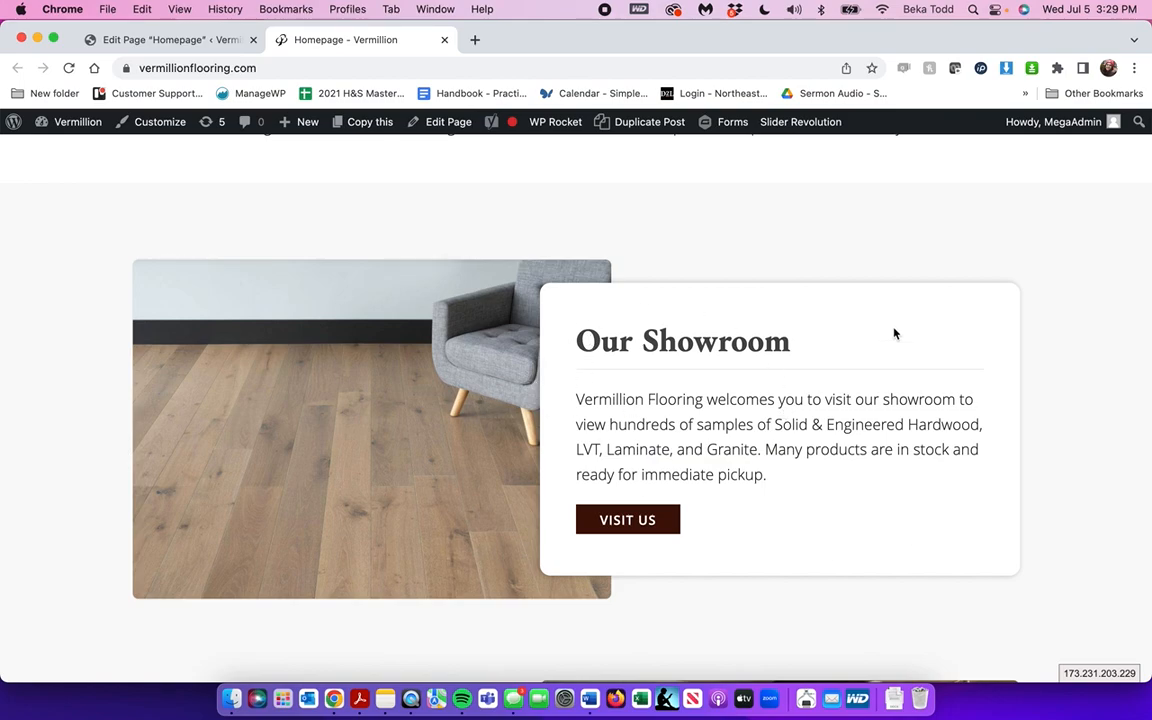
pyautogui.scroll(-3, 694, 373)
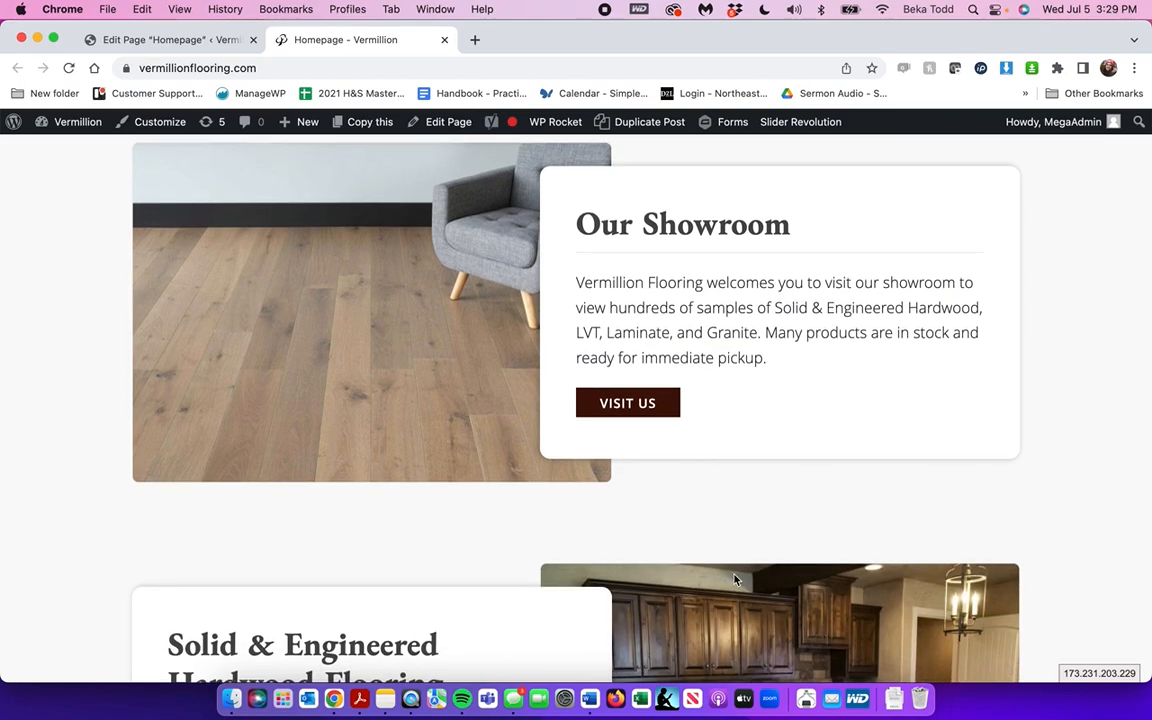
pyautogui.scroll(-7, 732, 578)
pyautogui.scroll(-10, 732, 577)
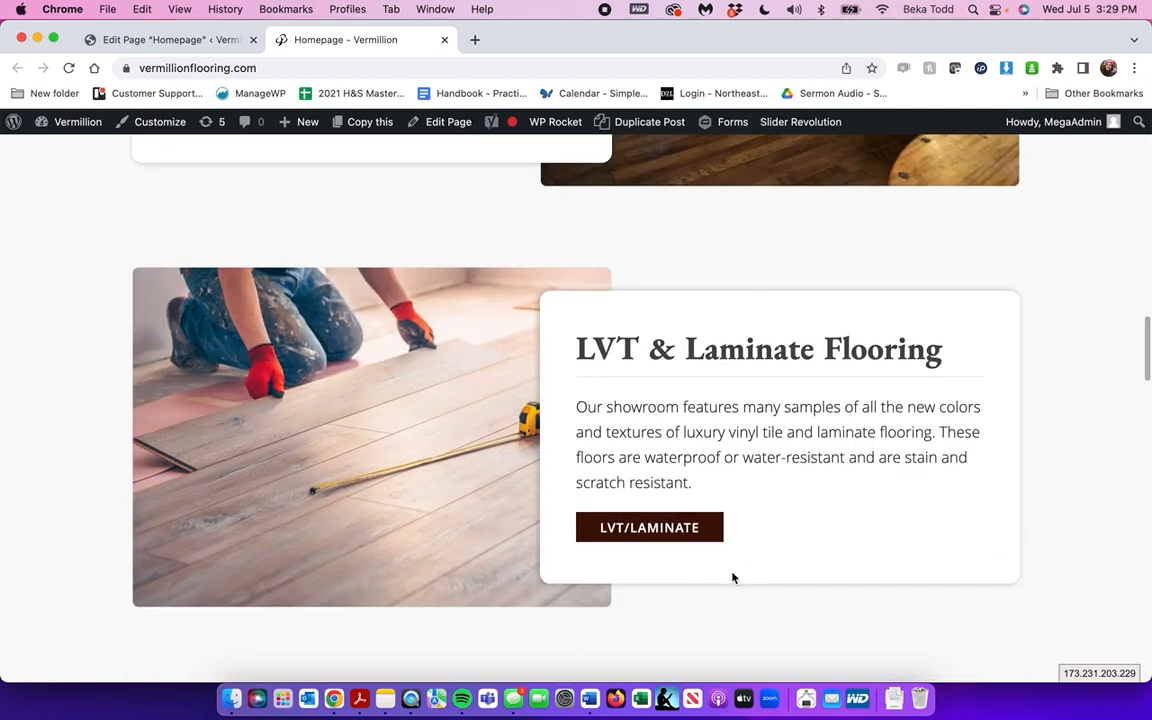
pyautogui.scroll(-6, 732, 577)
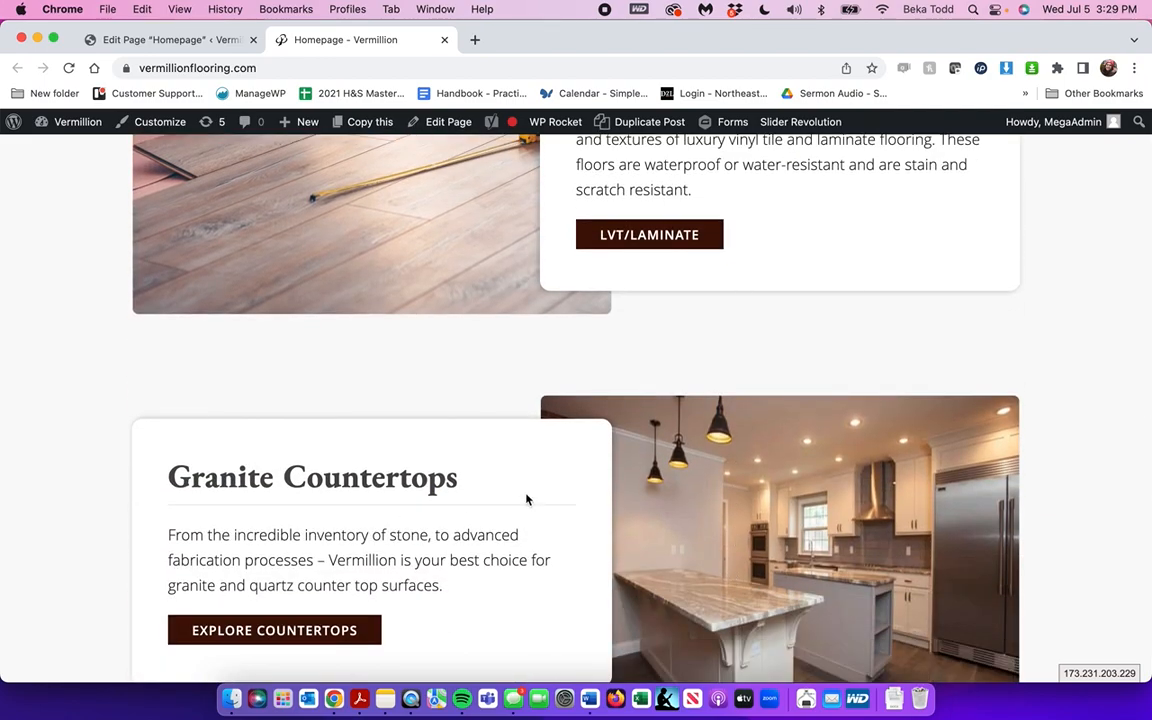
# Step: Inspect the Visit Us link and text formats in the editor's Our Showroom section, and check them against the live homepage
pyautogui.click(165, 39)
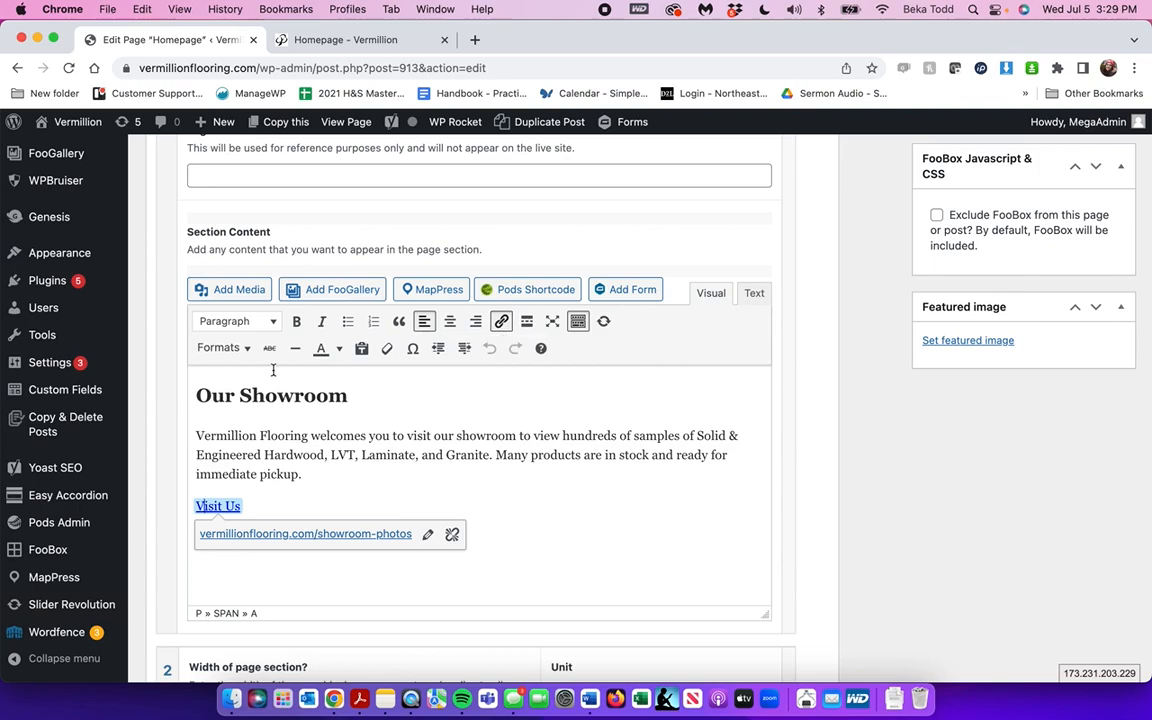
pyautogui.click(222, 347)
pyautogui.click(254, 376)
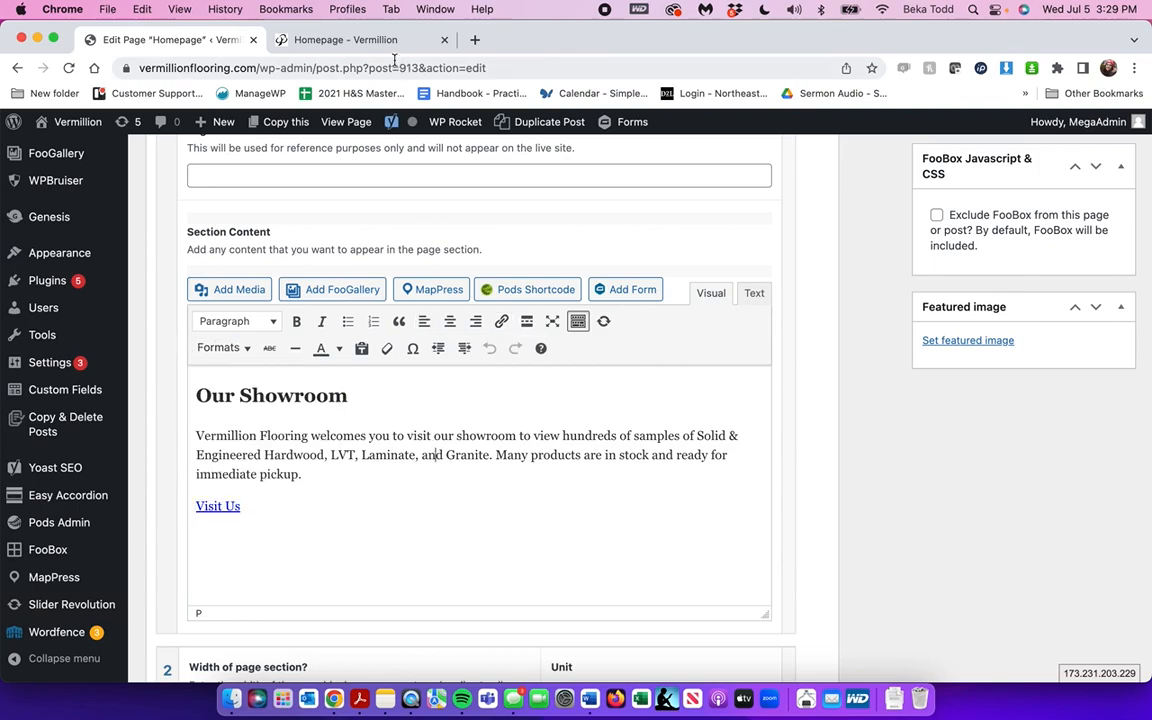
pyautogui.click(350, 42)
pyautogui.click(177, 45)
# Step: Examine the Our Showroom section's background image, position, color and overlapping options, comparing them with its content settings
pyautogui.scroll(3, 404, 430)
pyautogui.click(292, 203)
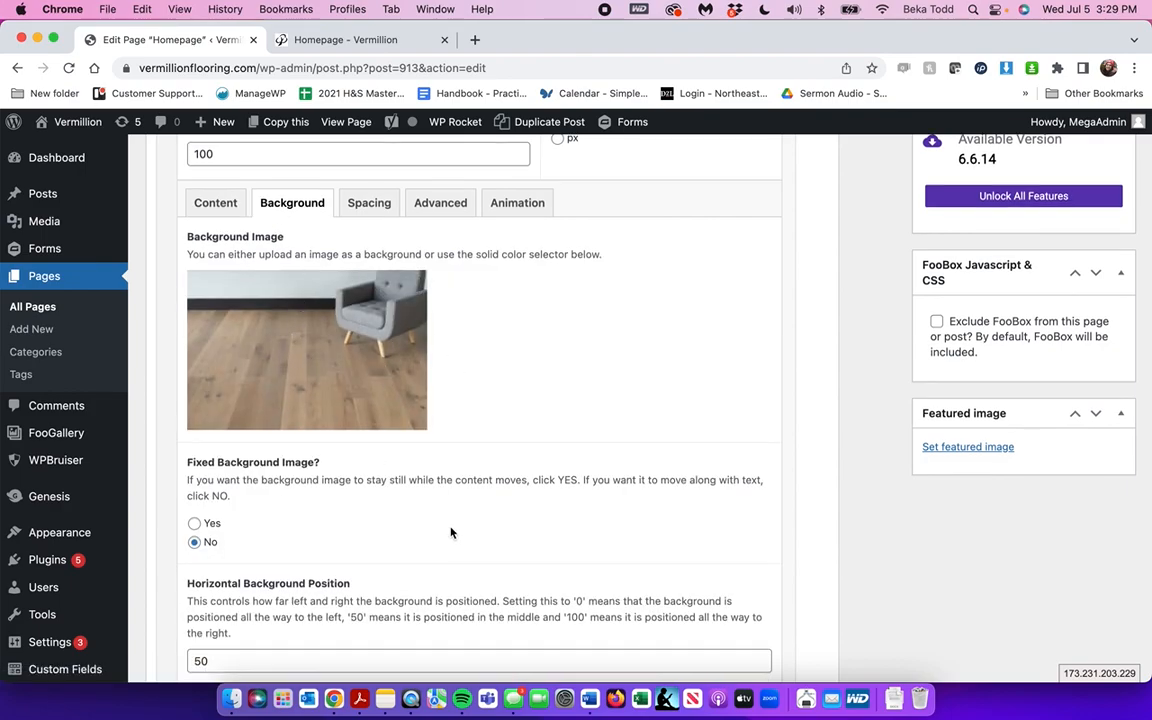
pyautogui.scroll(-5, 451, 533)
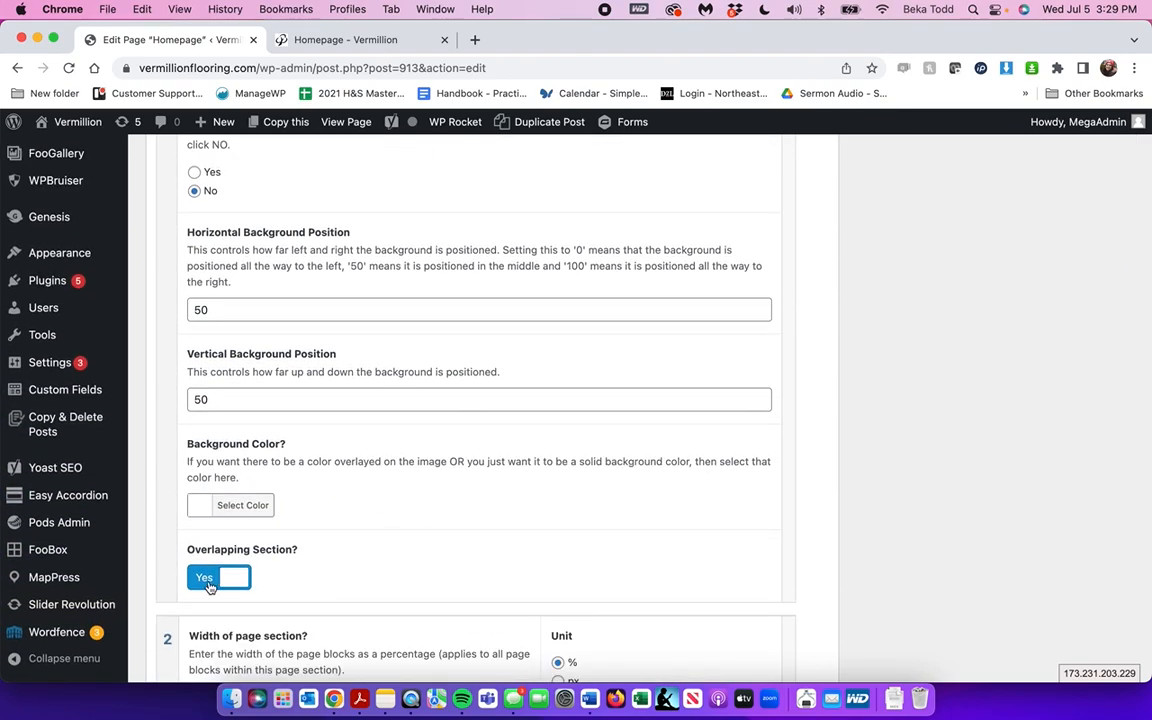
pyautogui.scroll(6, 307, 503)
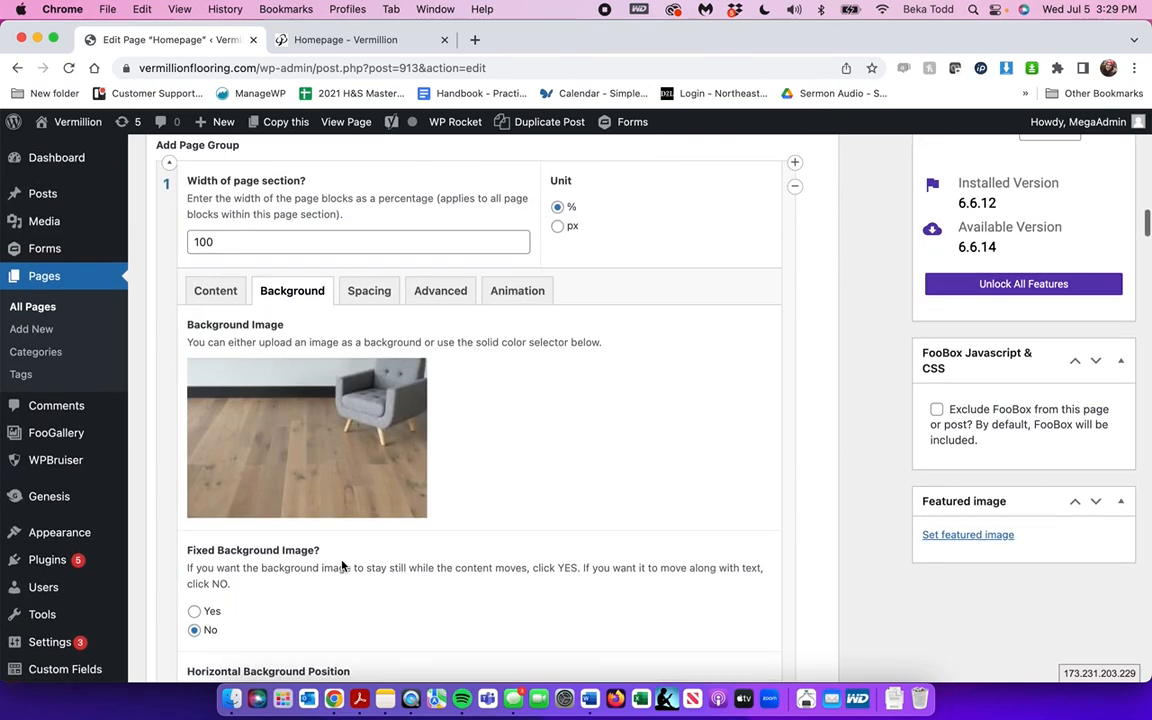
pyautogui.click(228, 294)
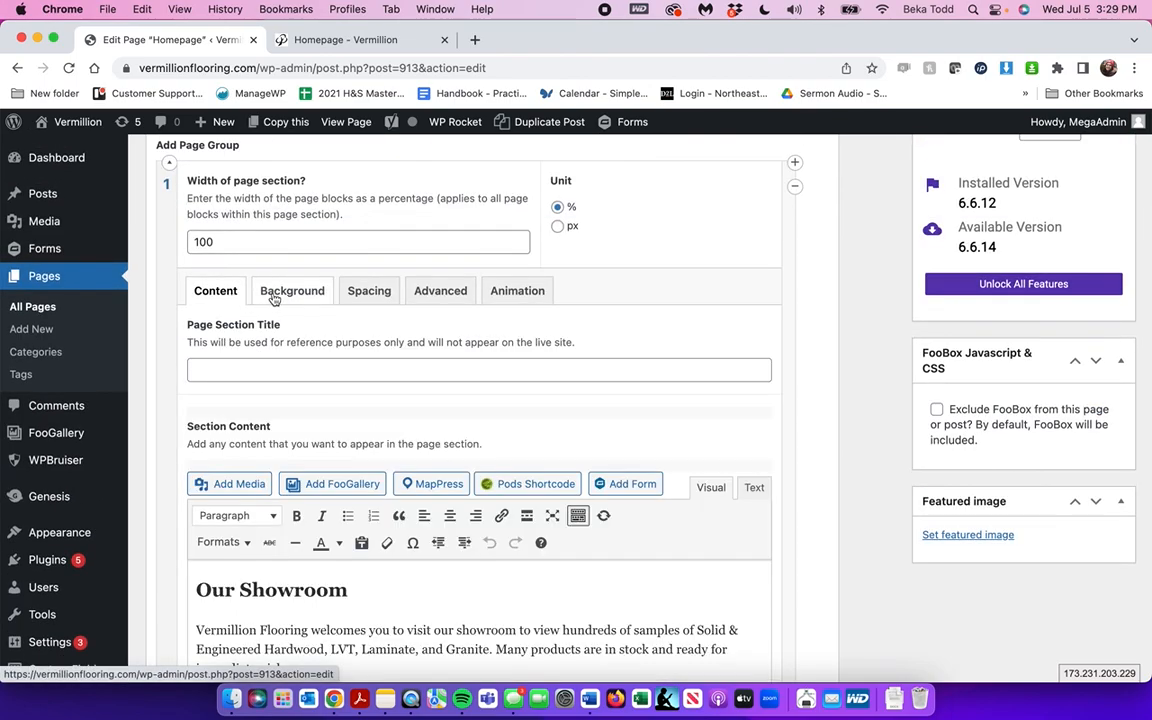
pyautogui.click(279, 297)
pyautogui.scroll(-7, 373, 478)
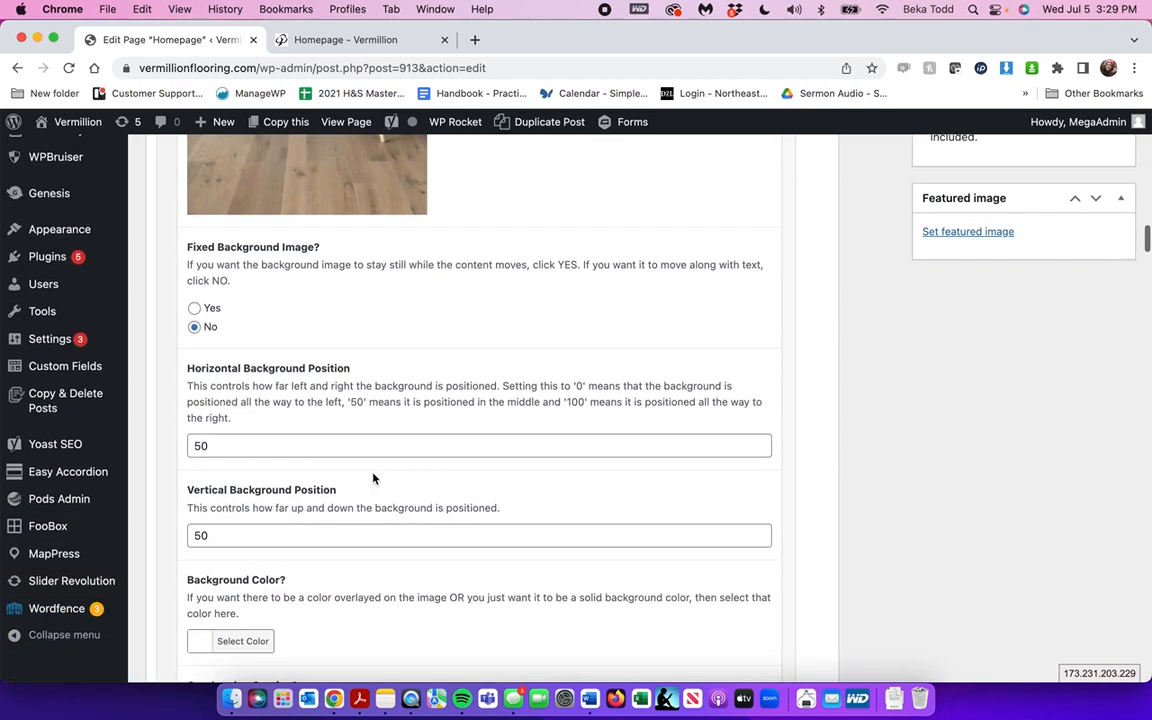
pyautogui.scroll(-2, 373, 478)
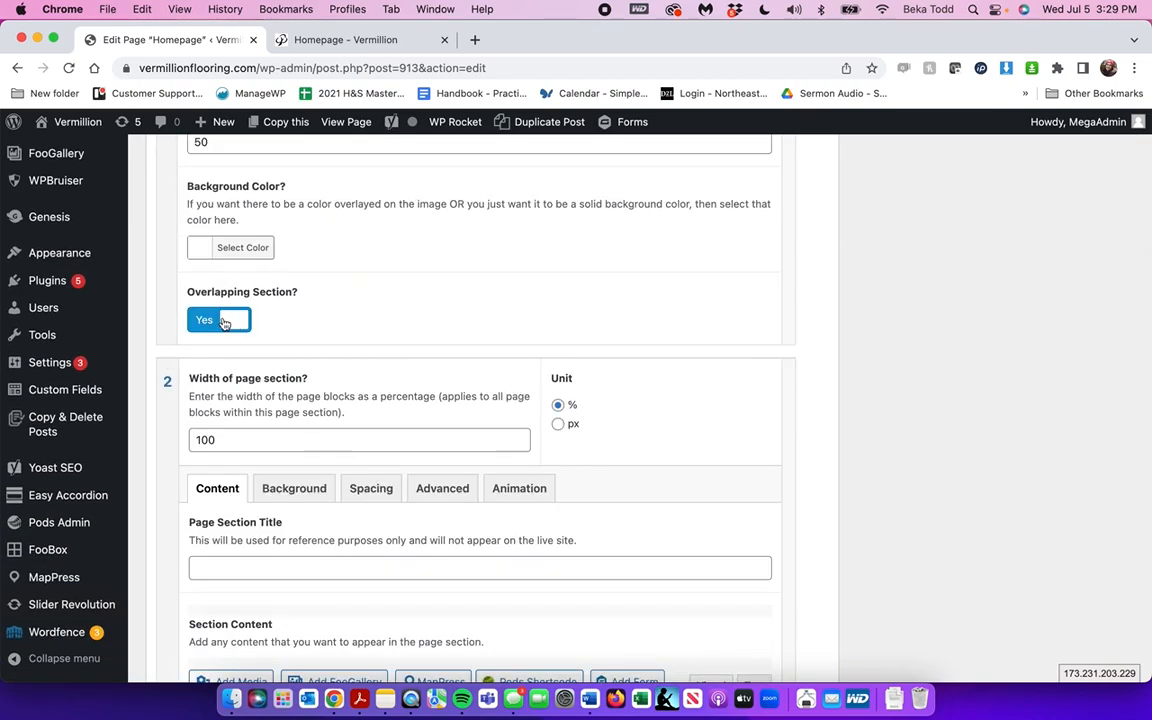
# Step: Review the Homepage editor's sections from Our Showroom through LVT & Laminate Flooring to Limitless Possibilities
pyautogui.scroll(-5, 407, 341)
pyautogui.scroll(-8, 407, 341)
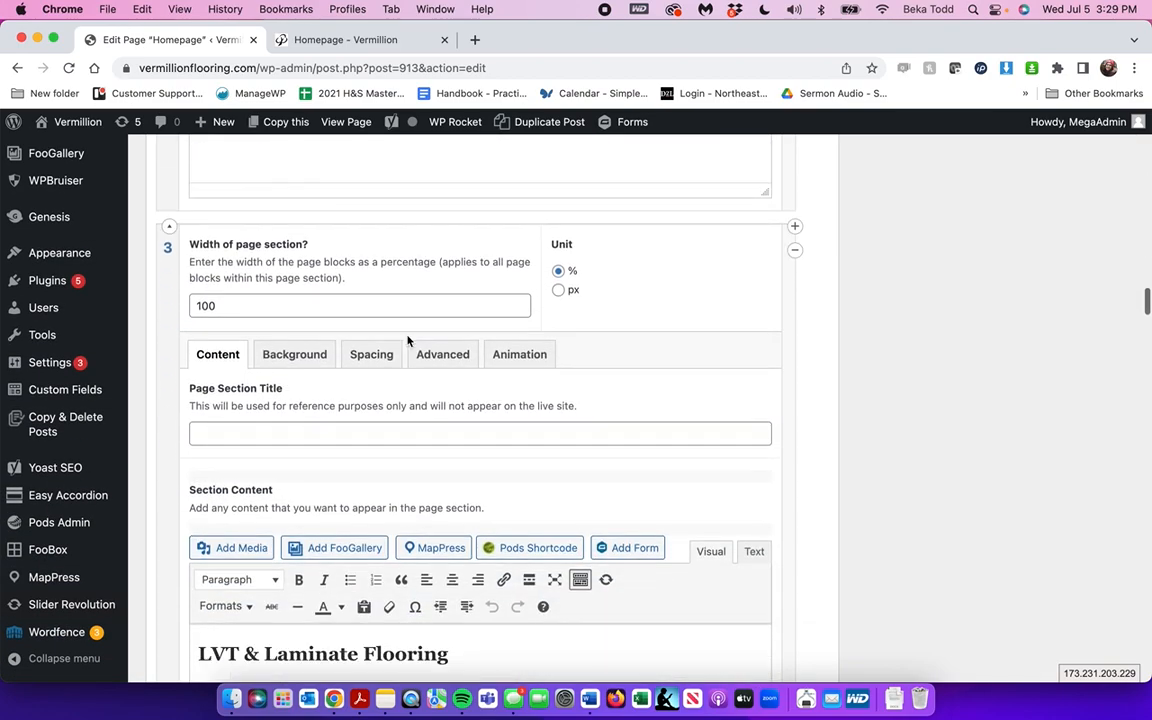
pyautogui.scroll(-3, 407, 341)
pyautogui.scroll(20, 437, 424)
pyautogui.scroll(-4, 437, 424)
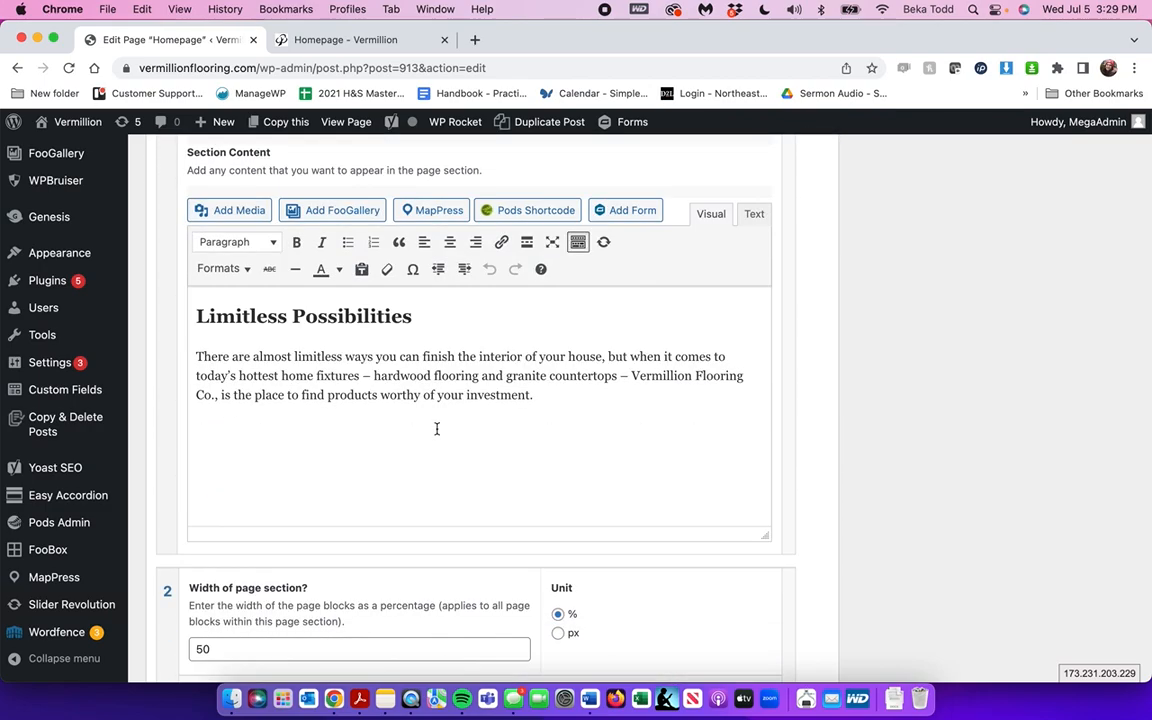
# Step: Compare the Limitless Possibilities section with the live homepage, and examine its page section width in the editor
pyautogui.click(279, 41)
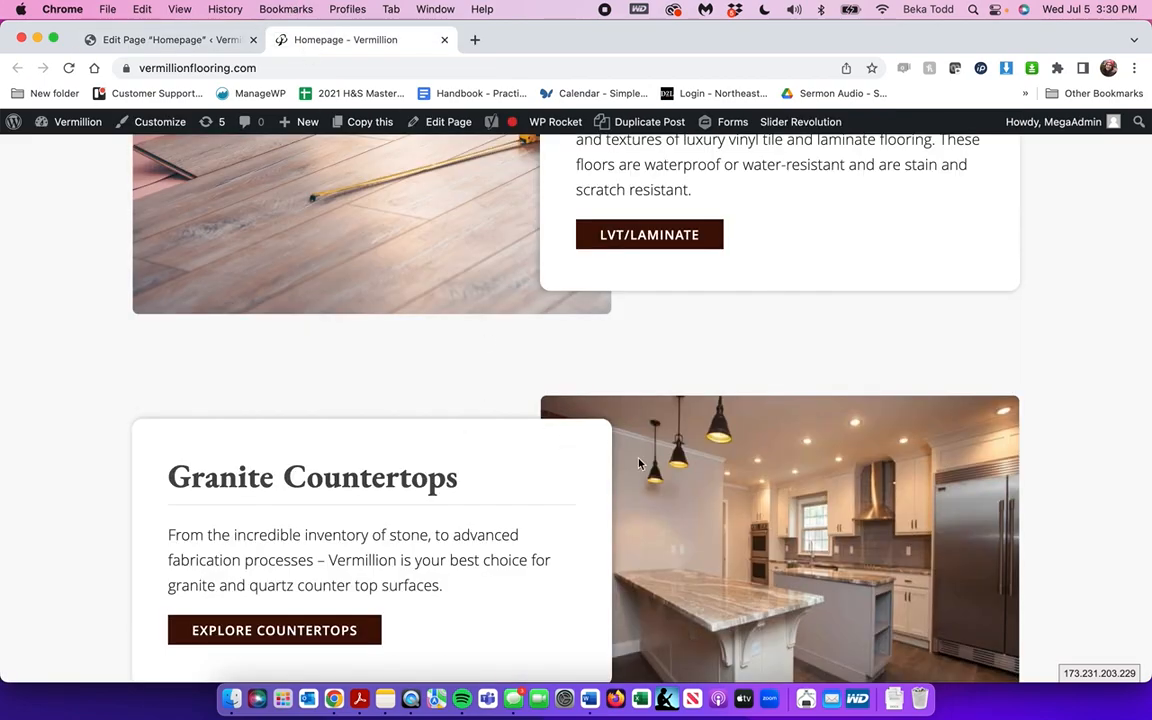
pyautogui.scroll(-8, 639, 462)
pyautogui.click(170, 40)
pyautogui.scroll(-1, 344, 401)
pyautogui.scroll(5, 339, 342)
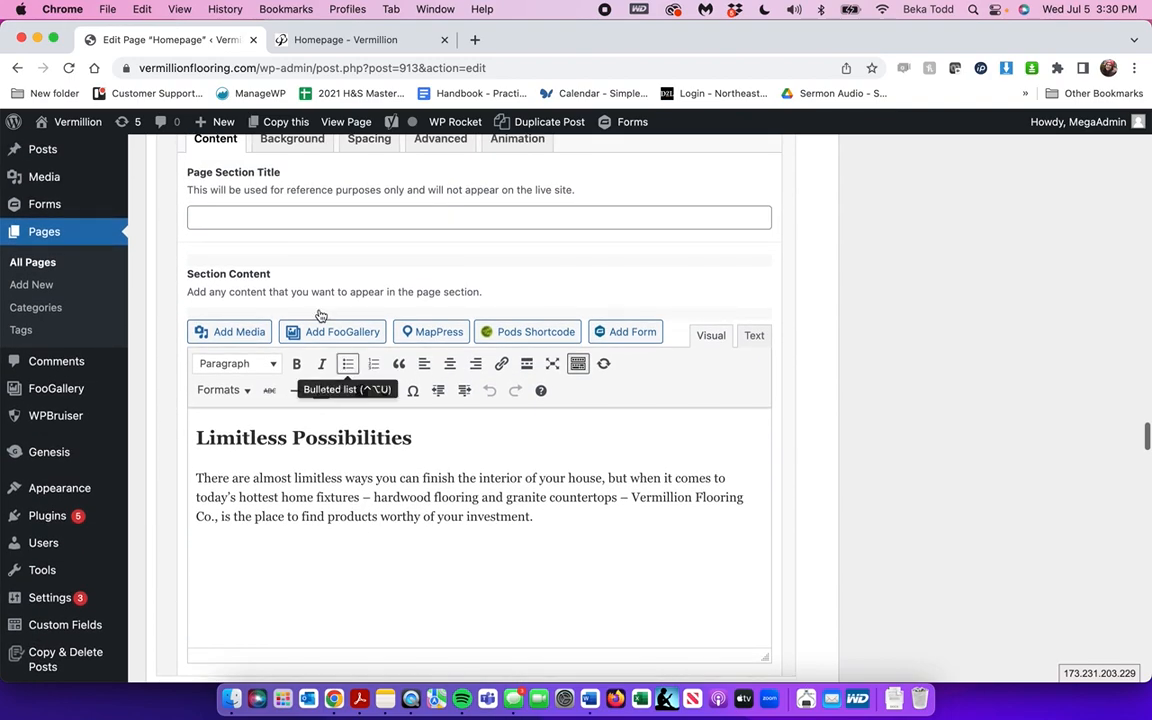
pyautogui.scroll(3, 339, 342)
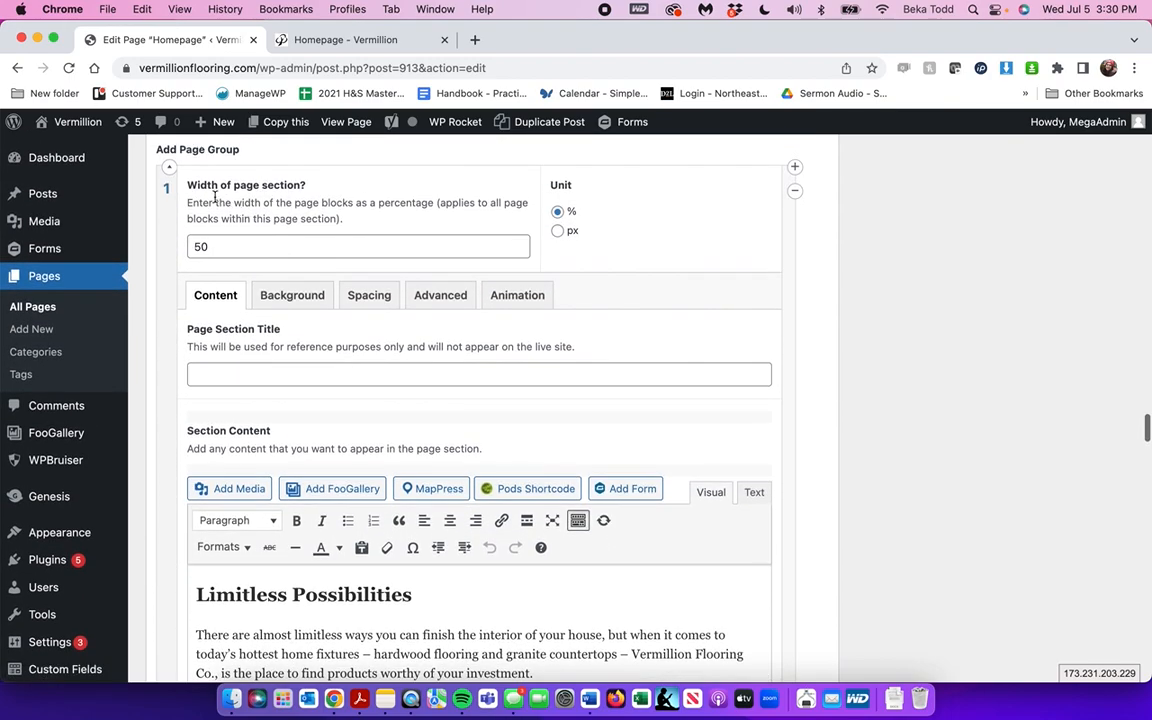
pyautogui.scroll(-2, 231, 255)
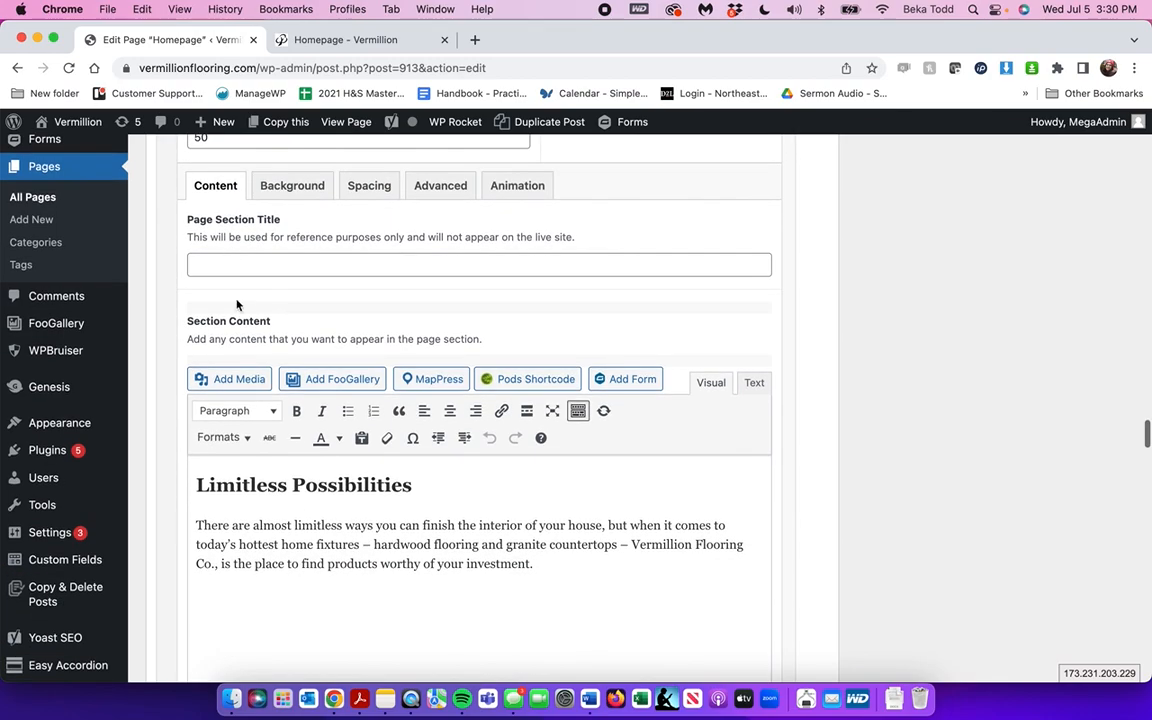
# Step: Highlight the body paragraphs of the Limitless Possibilities and Family Owned & Operated sections as editable text
pyautogui.tripleClick(501, 544)
pyautogui.scroll(-5, 501, 548)
pyautogui.scroll(-6, 501, 548)
pyautogui.tripleClick(487, 537)
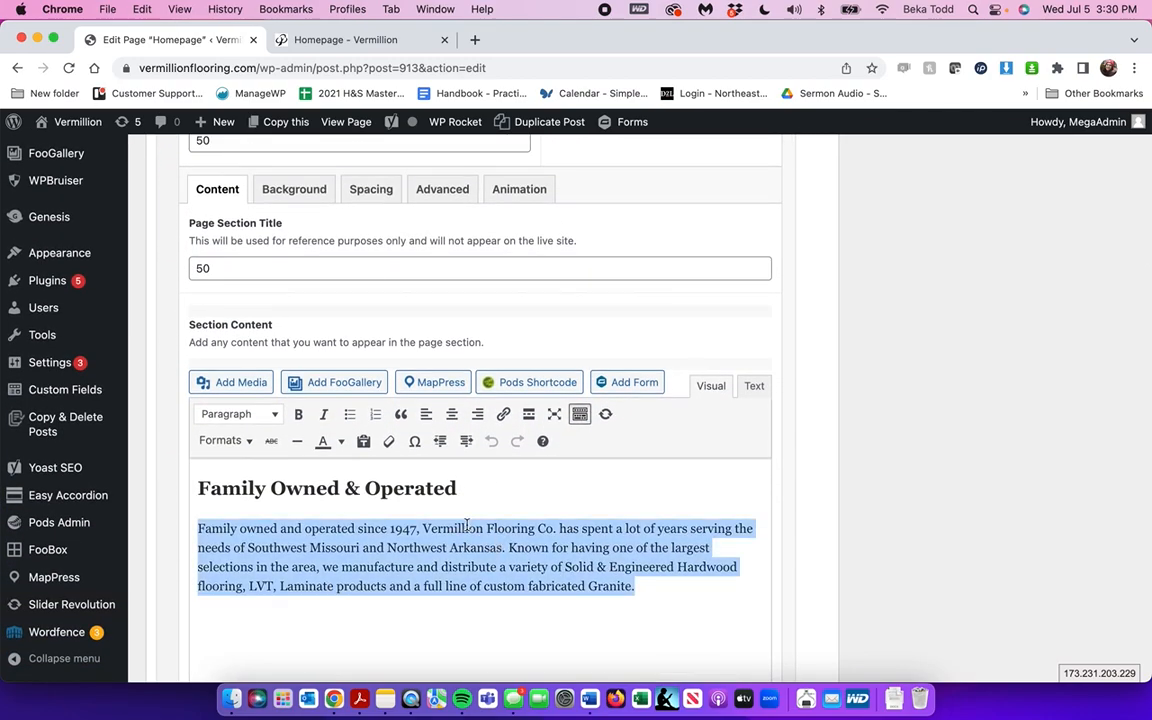
# Step: Inspect the Family Owned & Operated section's background color and overlapping options, and return to its content
pyautogui.click(294, 189)
pyautogui.scroll(-3, 296, 300)
pyautogui.click(244, 530)
pyautogui.doubleClick(303, 531)
pyautogui.click(328, 479)
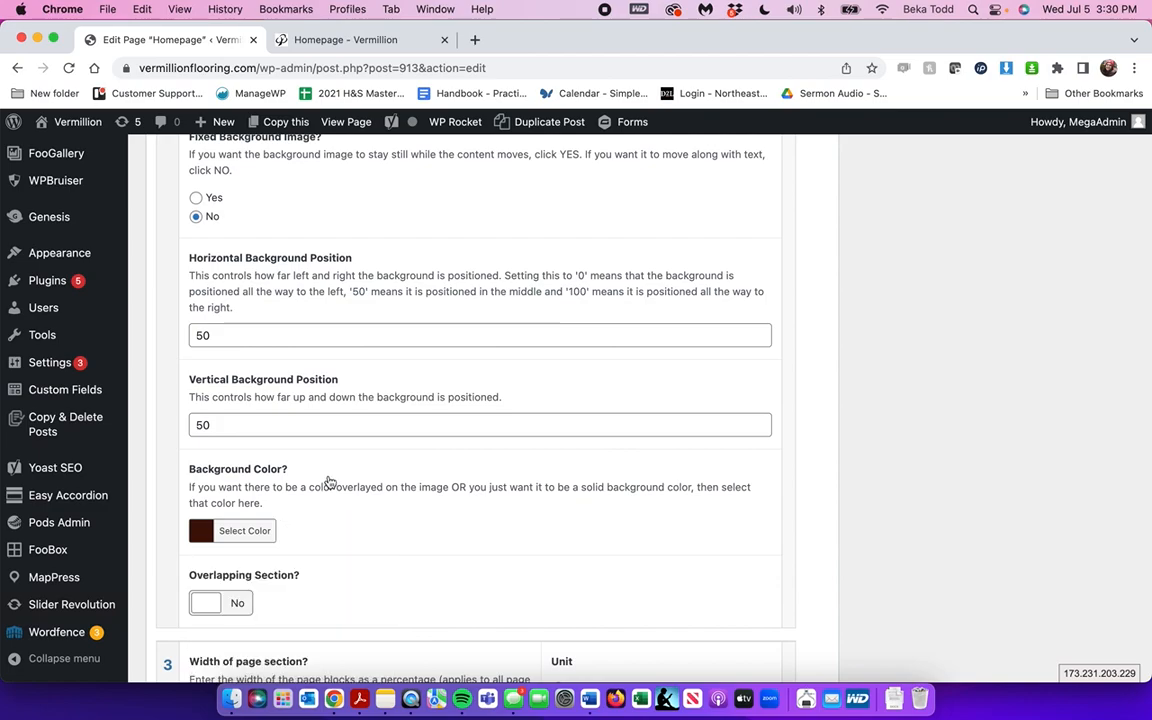
pyautogui.scroll(4, 329, 480)
pyautogui.click(213, 268)
pyautogui.scroll(-5, 210, 270)
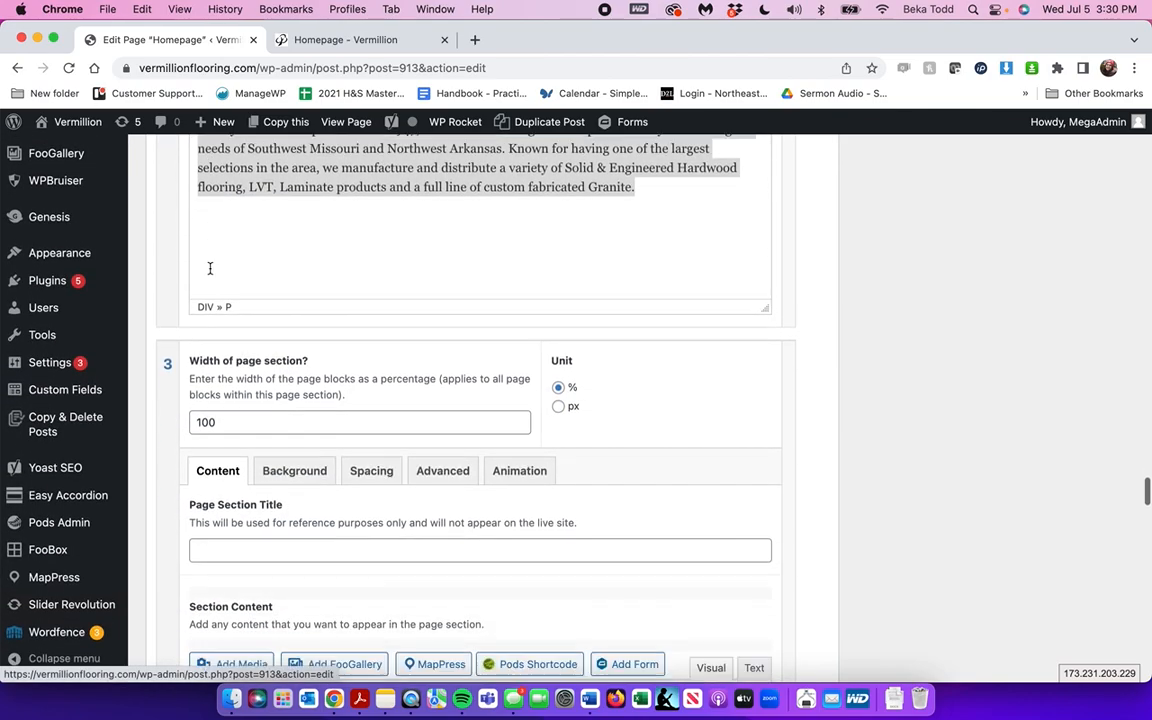
pyautogui.scroll(4, 211, 272)
pyautogui.scroll(1, 210, 272)
pyautogui.click(222, 352)
pyautogui.click(505, 413)
# Step: Highlight the Carousel slider shortcode in section 3 and select the bbb image gallery in the last page section
pyautogui.scroll(-10, 505, 413)
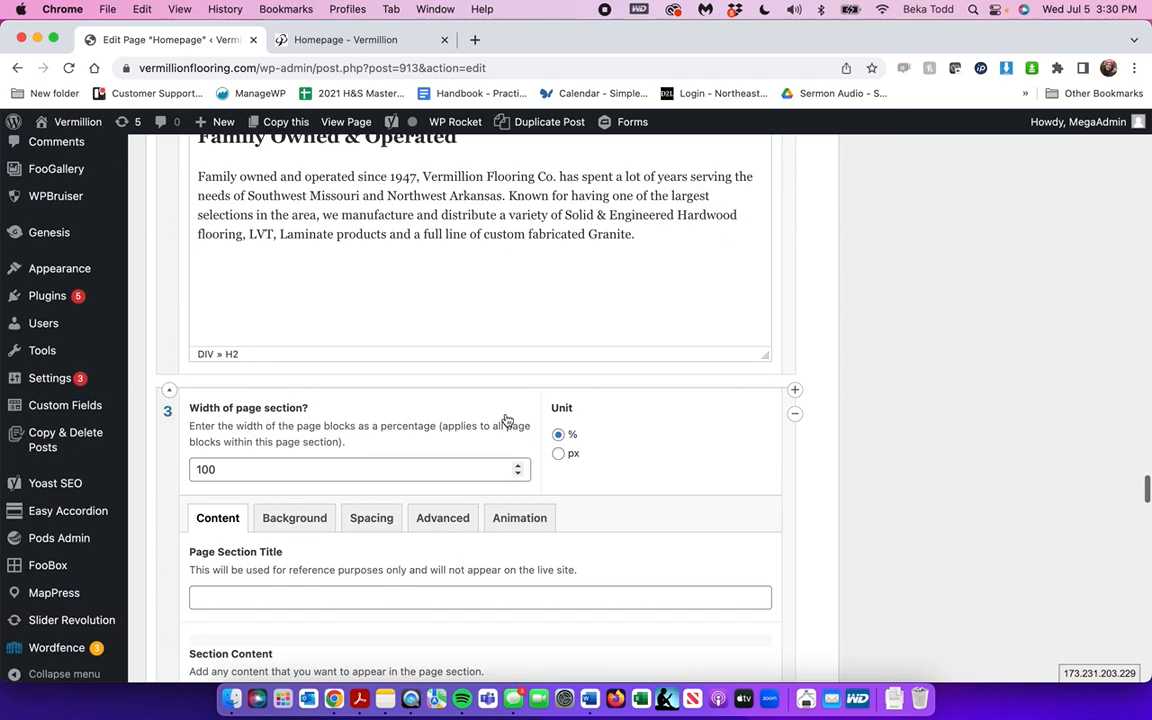
pyautogui.tripleClick(330, 271)
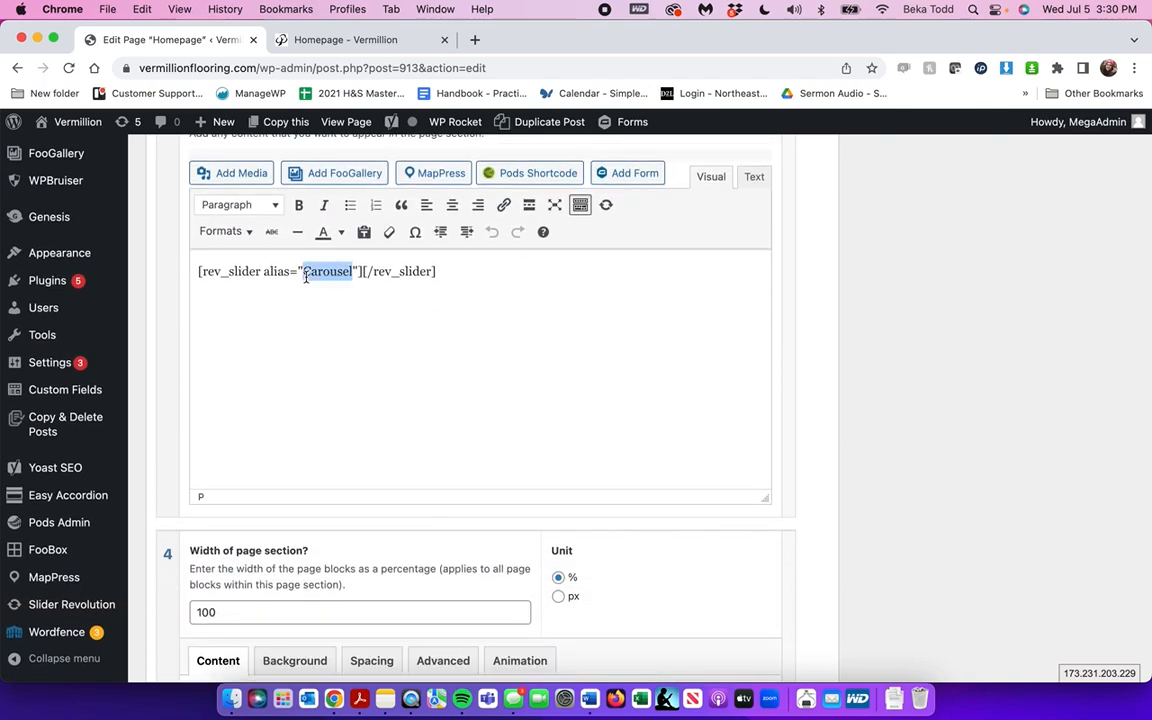
pyautogui.scroll(-10, 354, 284)
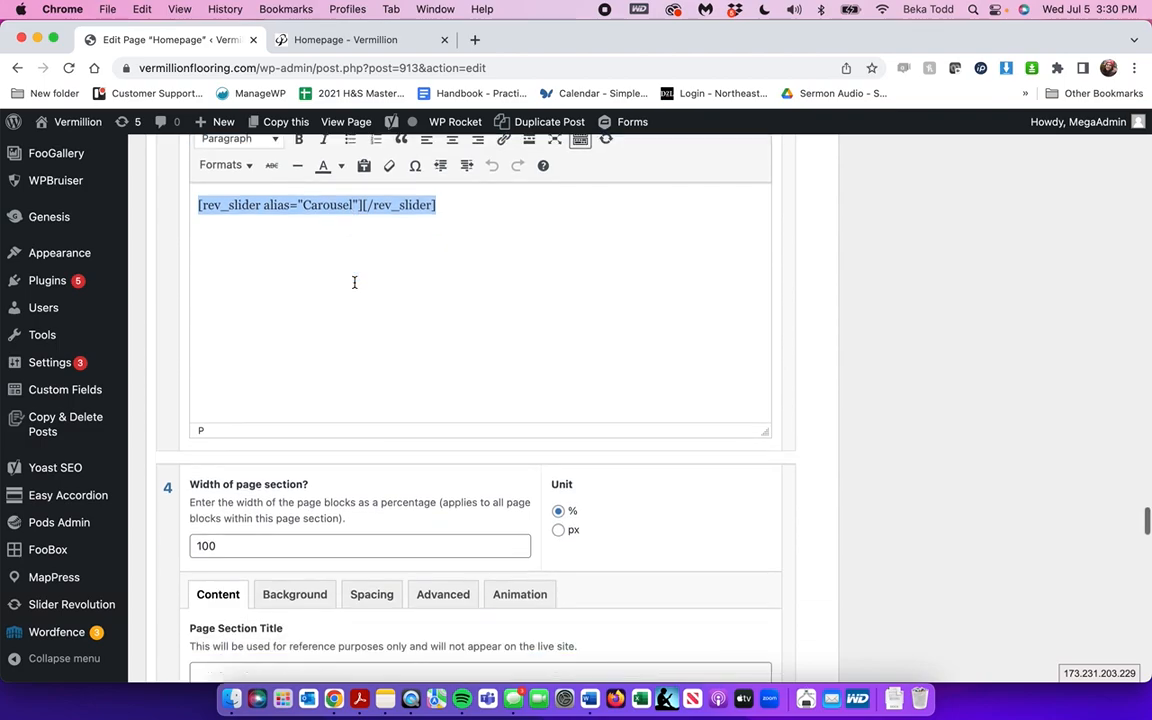
pyautogui.scroll(-3, 354, 288)
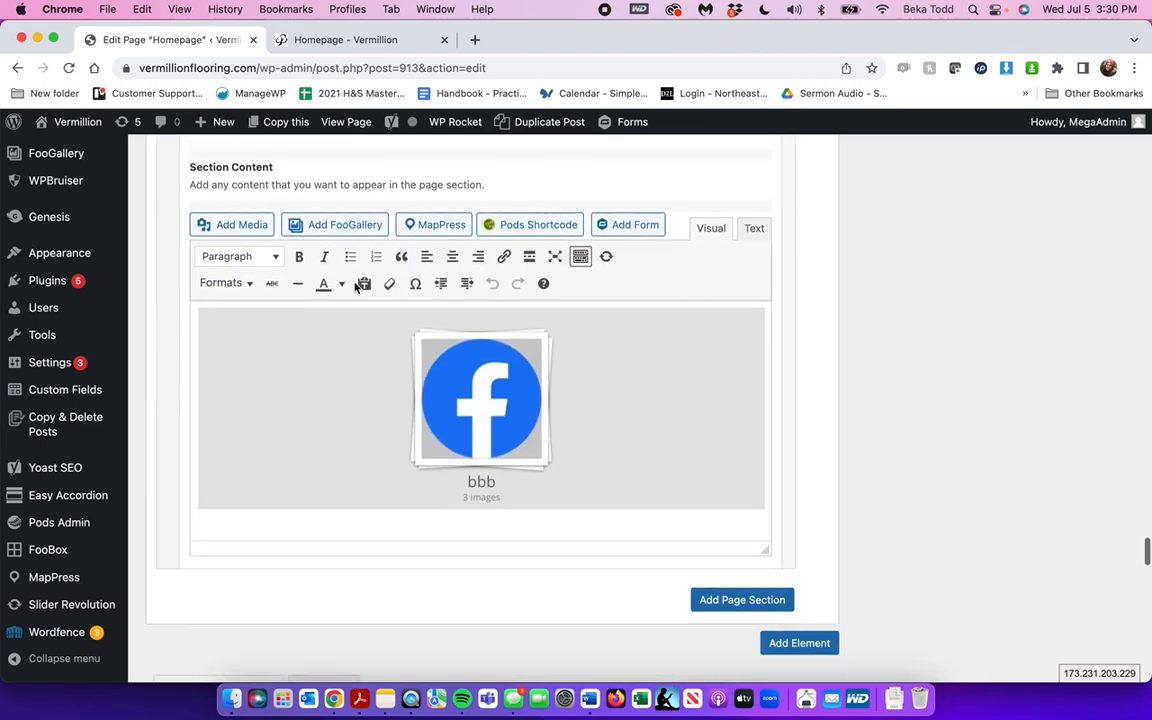
pyautogui.click(432, 349)
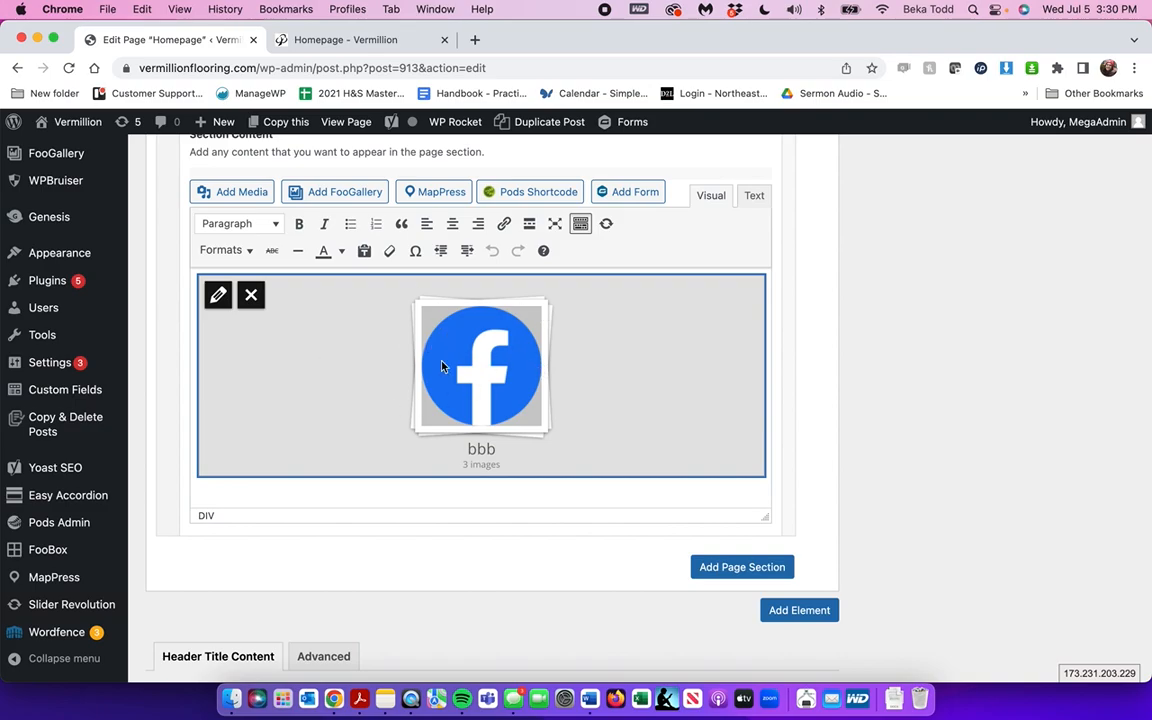
# Step: Add a page section after LVT & Laminate Flooring containing the bold text "Here is a new section!"
pyautogui.scroll(5, 342, 391)
pyautogui.scroll(15, 342, 391)
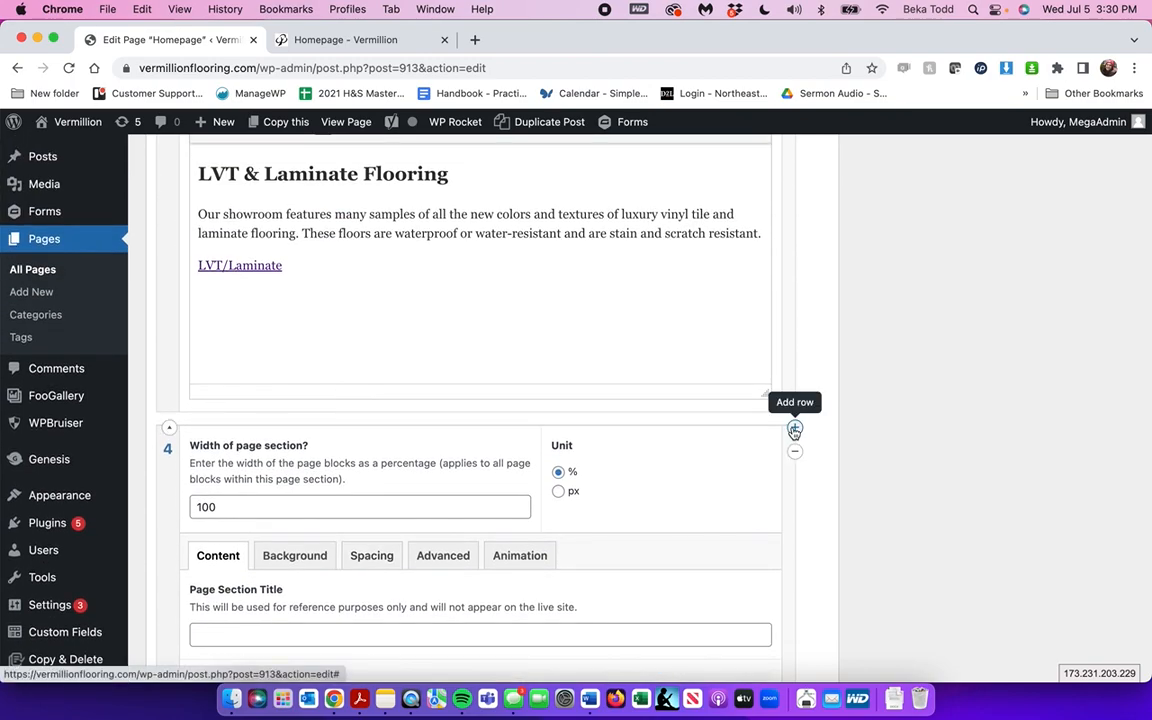
pyautogui.scroll(-5, 794, 432)
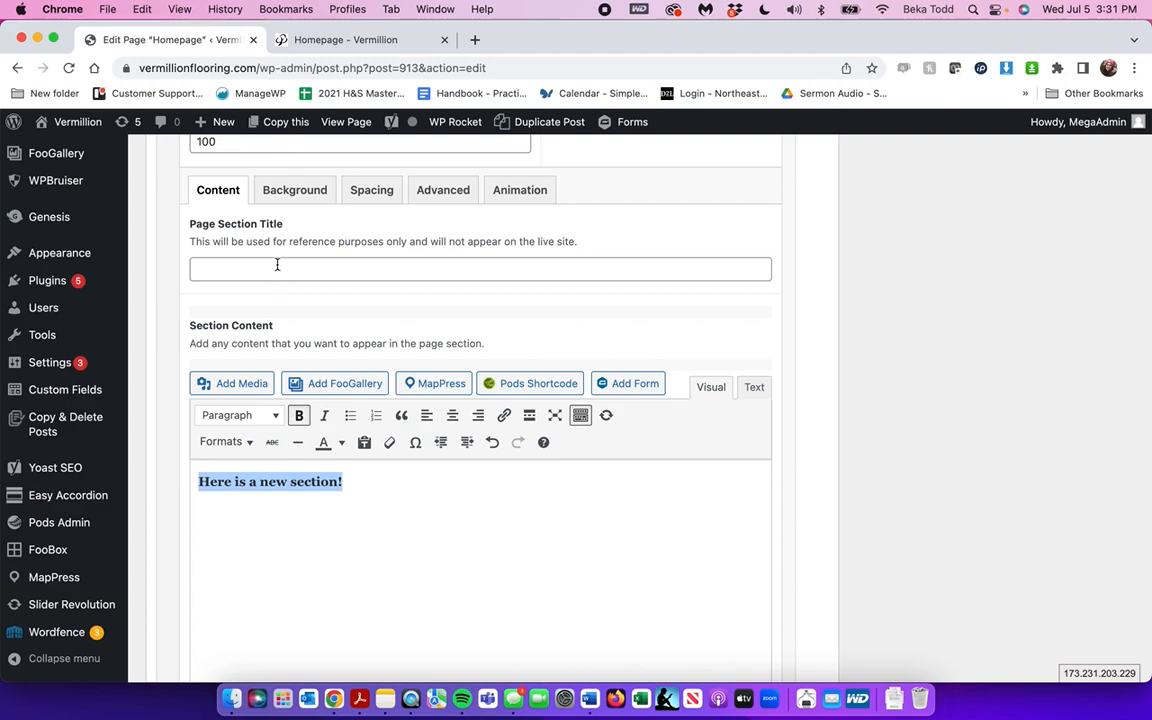
# Step: Give the new section the media library photo of a bright empty room with large windows as background, and make it overlapping
pyautogui.click(295, 190)
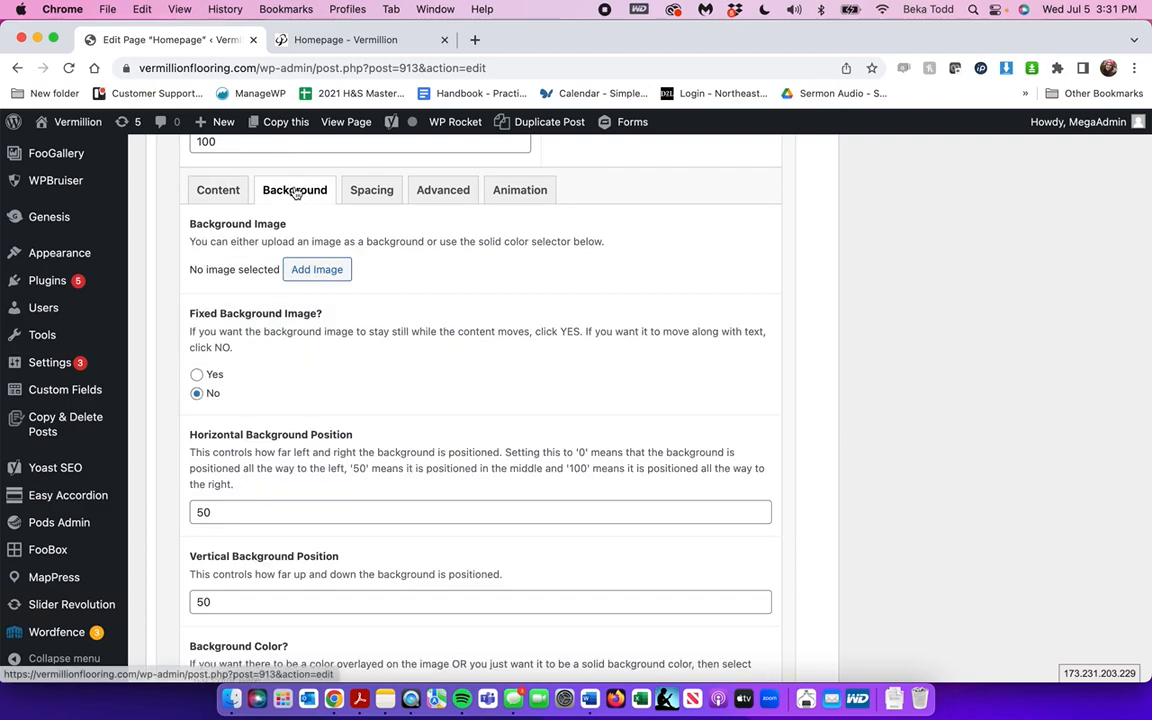
pyautogui.click(328, 269)
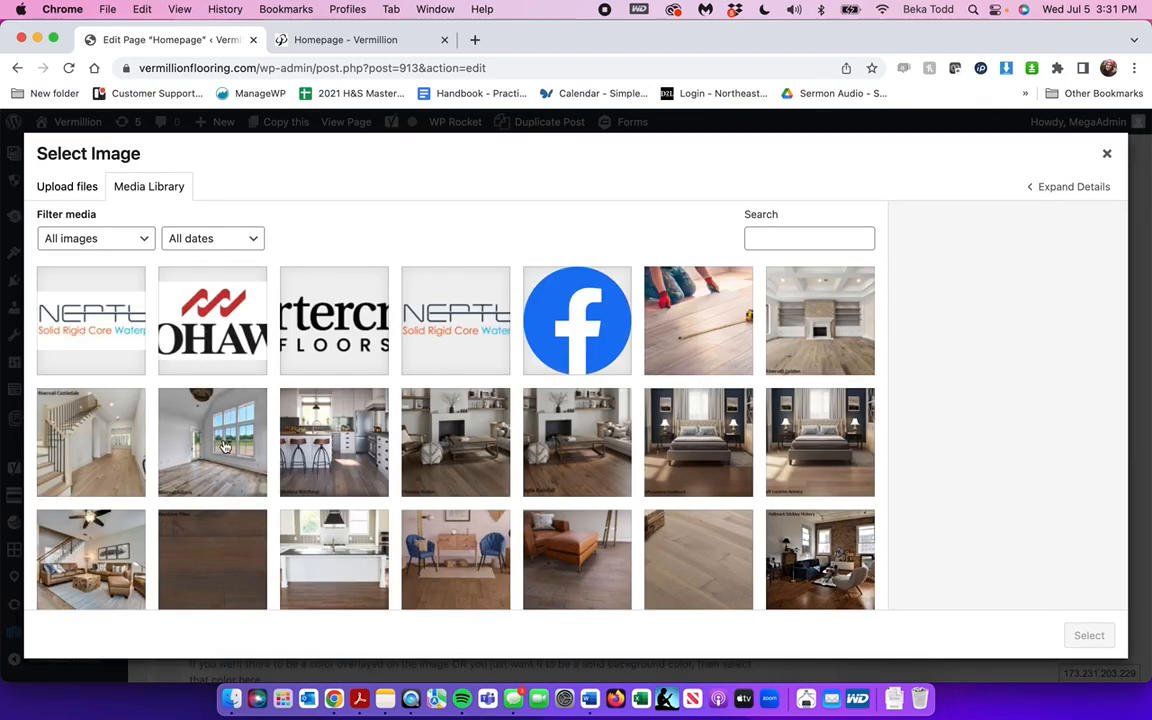
pyautogui.click(226, 445)
pyautogui.click(1089, 635)
pyautogui.scroll(-1, 497, 440)
pyautogui.scroll(-3, 497, 440)
pyautogui.click(245, 575)
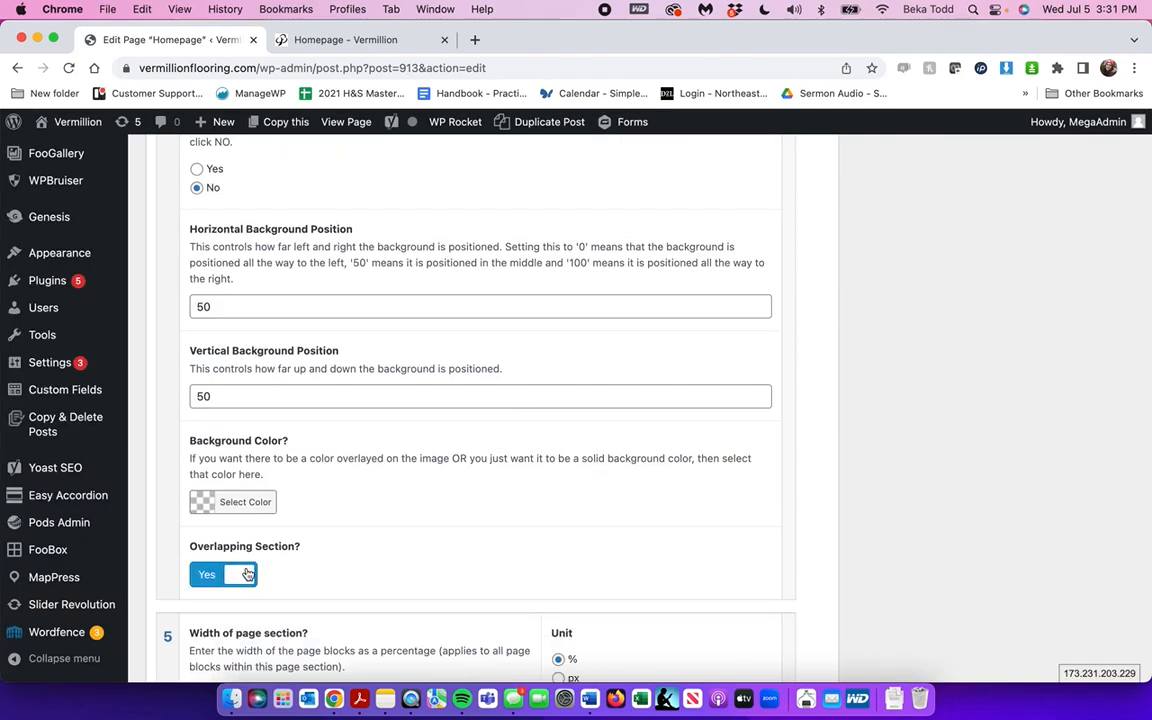
# Step: Save the Homepage changes by updating the published page
pyautogui.scroll(20, 723, 489)
pyautogui.scroll(2, 985, 490)
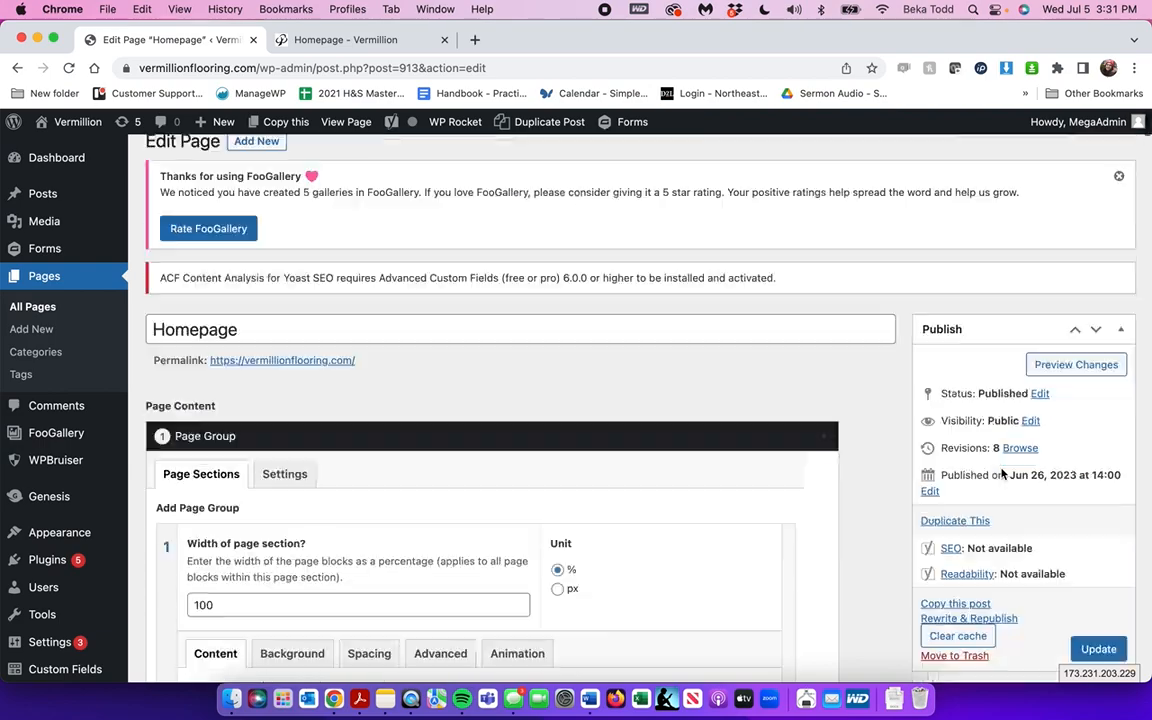
pyautogui.scroll(-3, 1000, 500)
pyautogui.click(1084, 537)
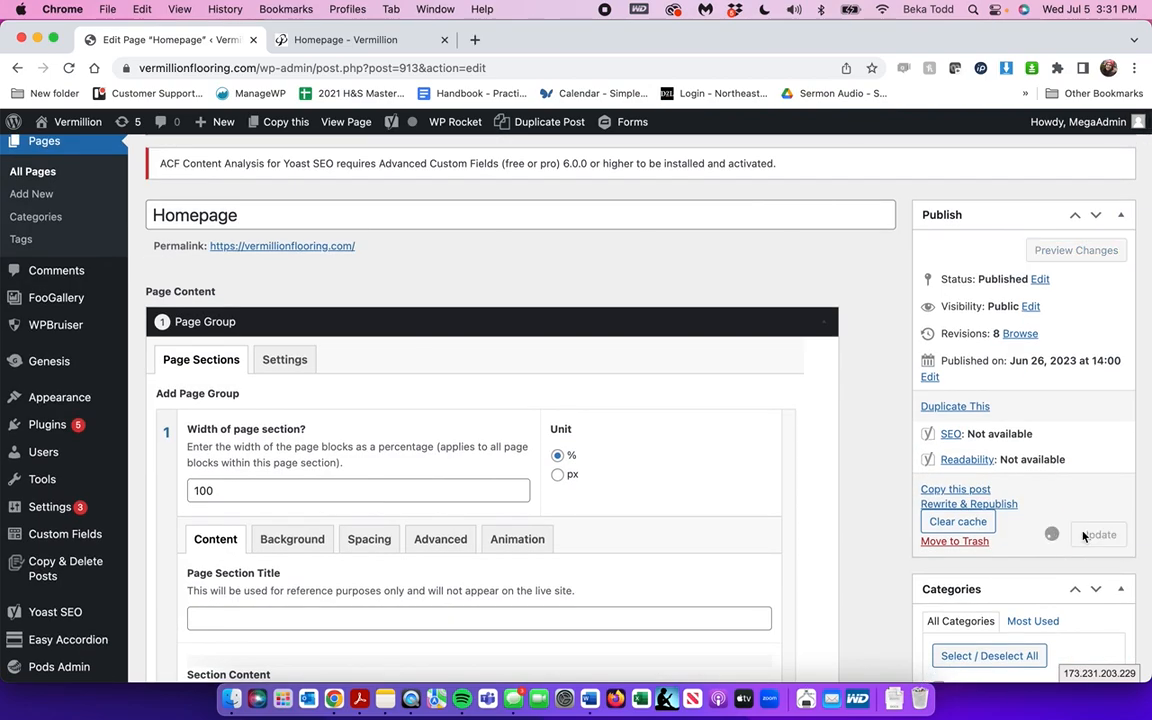
# Step: Reload the live homepage and check its sections down to Family Owned & Operated and the photo carousel
pyautogui.click(332, 40)
pyautogui.click(70, 67)
pyautogui.scroll(-20, 261, 318)
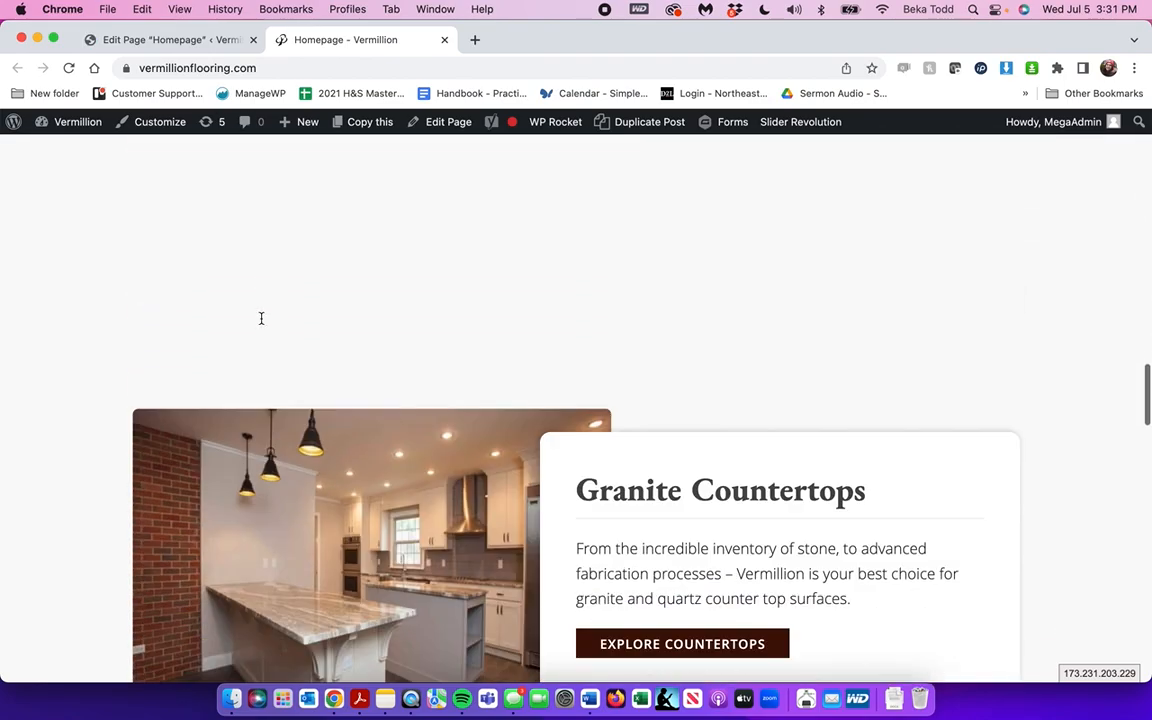
pyautogui.scroll(-15, 542, 362)
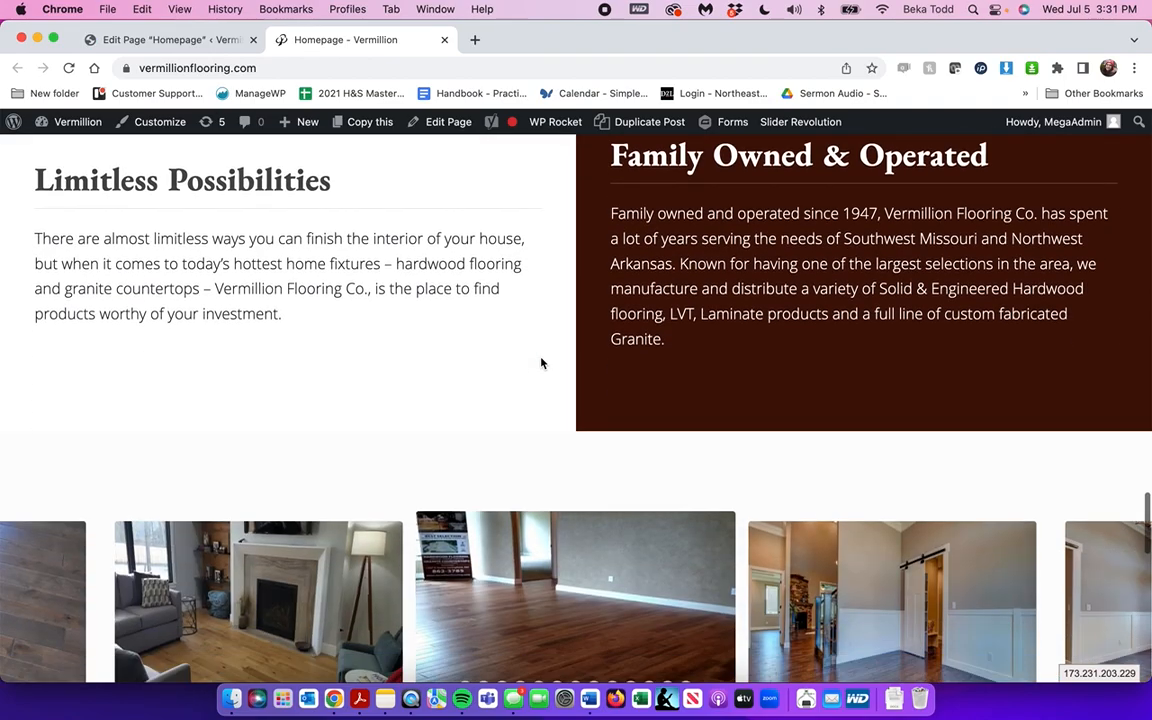
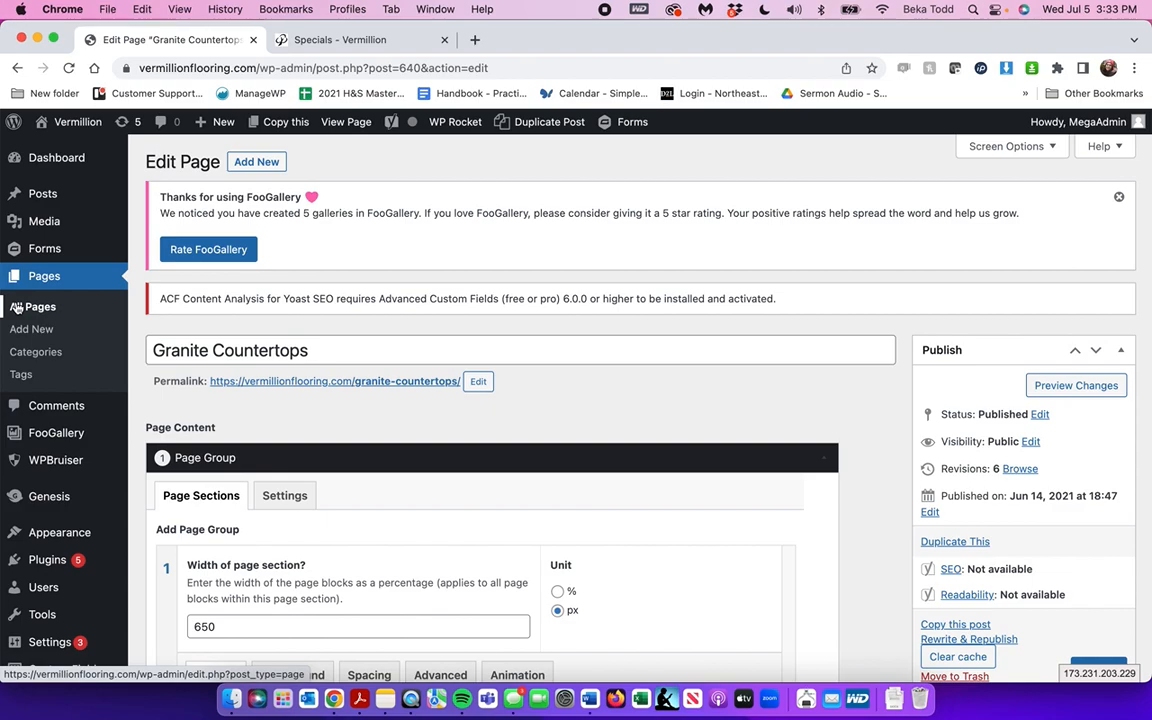
# Step: Open the list of all pages and view the flooring photo gallery on the live Specials page
pyautogui.click(17, 308)
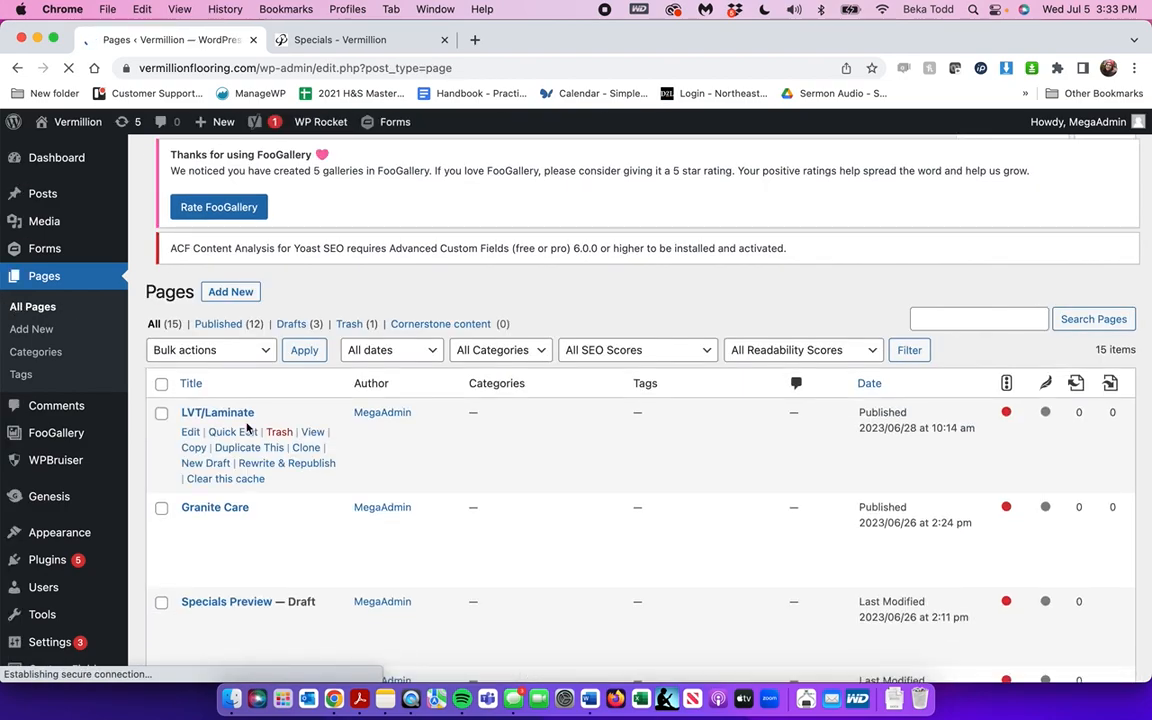
pyautogui.scroll(-5, 245, 429)
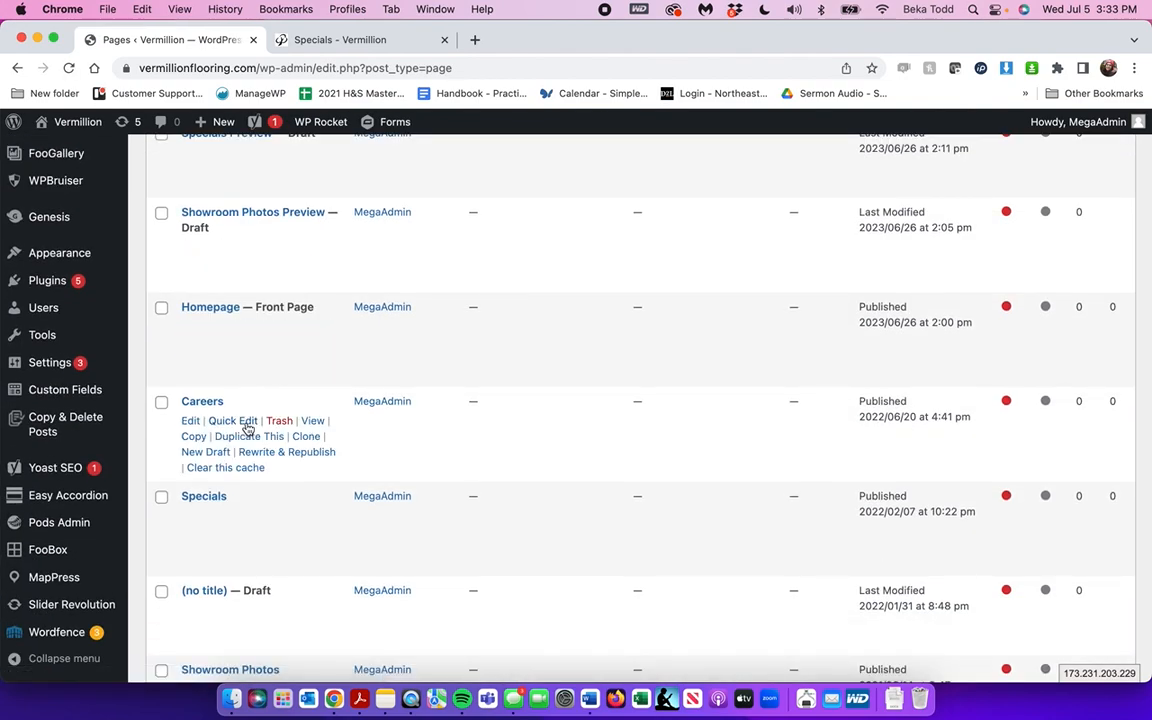
pyautogui.click(339, 42)
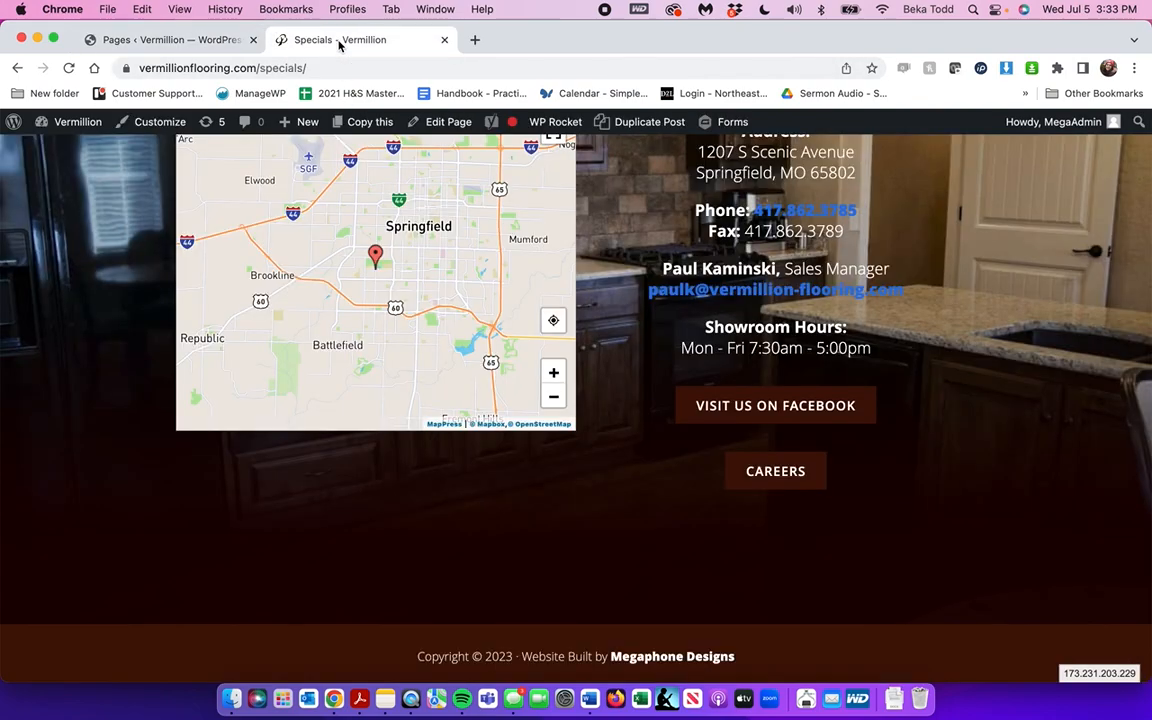
pyautogui.scroll(14, 679, 465)
pyautogui.scroll(-1, 712, 571)
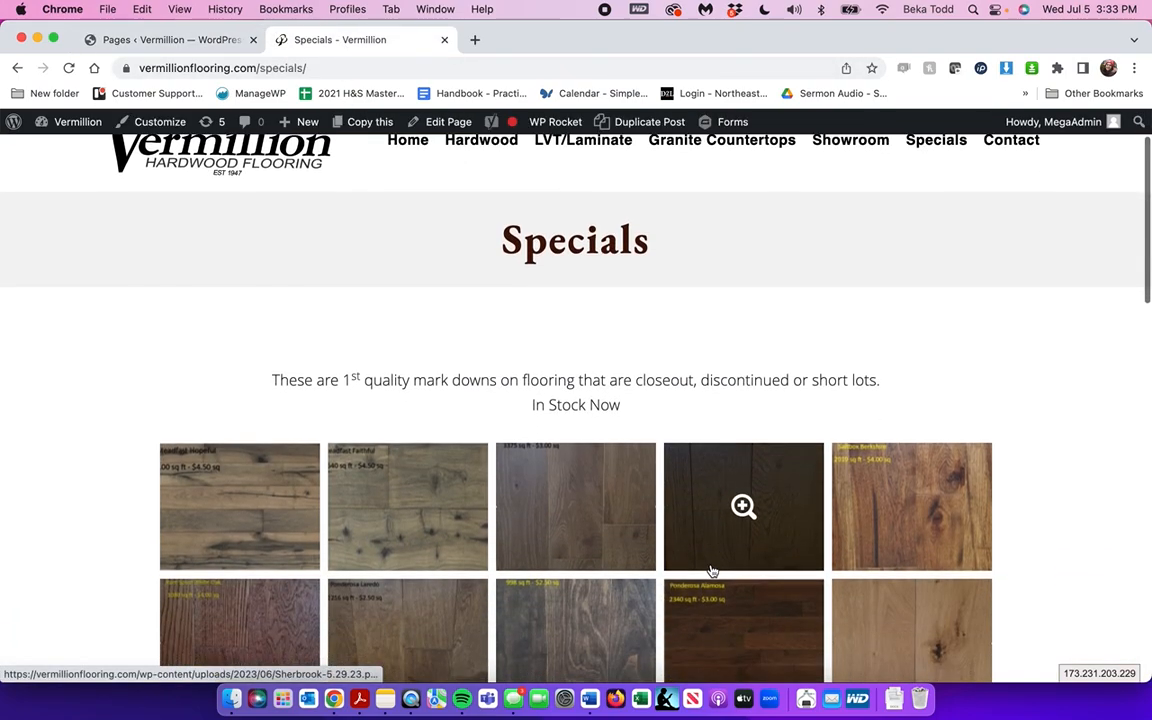
pyautogui.scroll(-2, 740, 620)
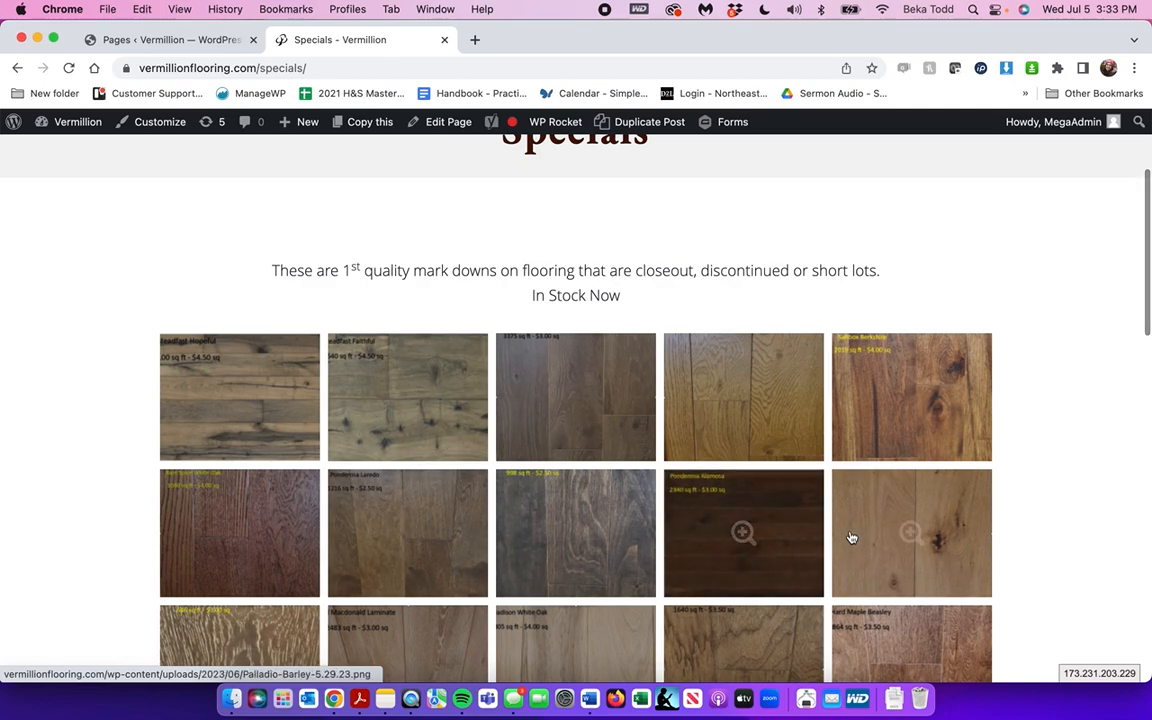
pyautogui.scroll(4, 483, 360)
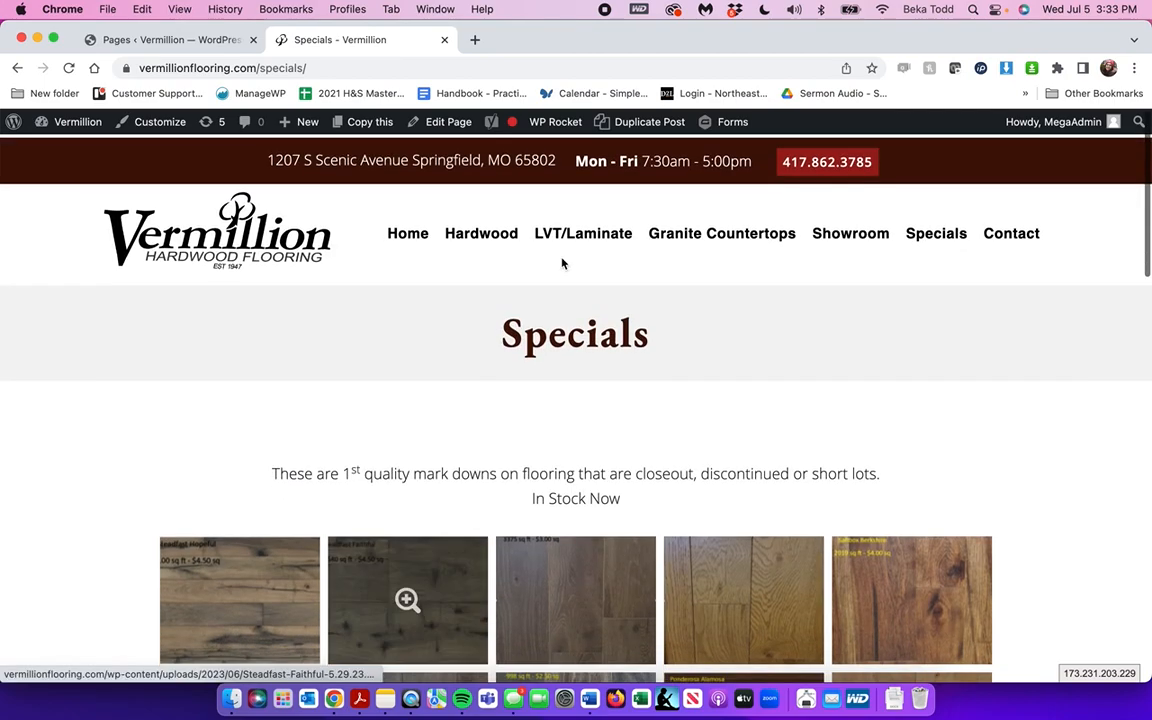
# Step: Open the live LVT/Laminate page and look over its content
pyautogui.click(598, 230)
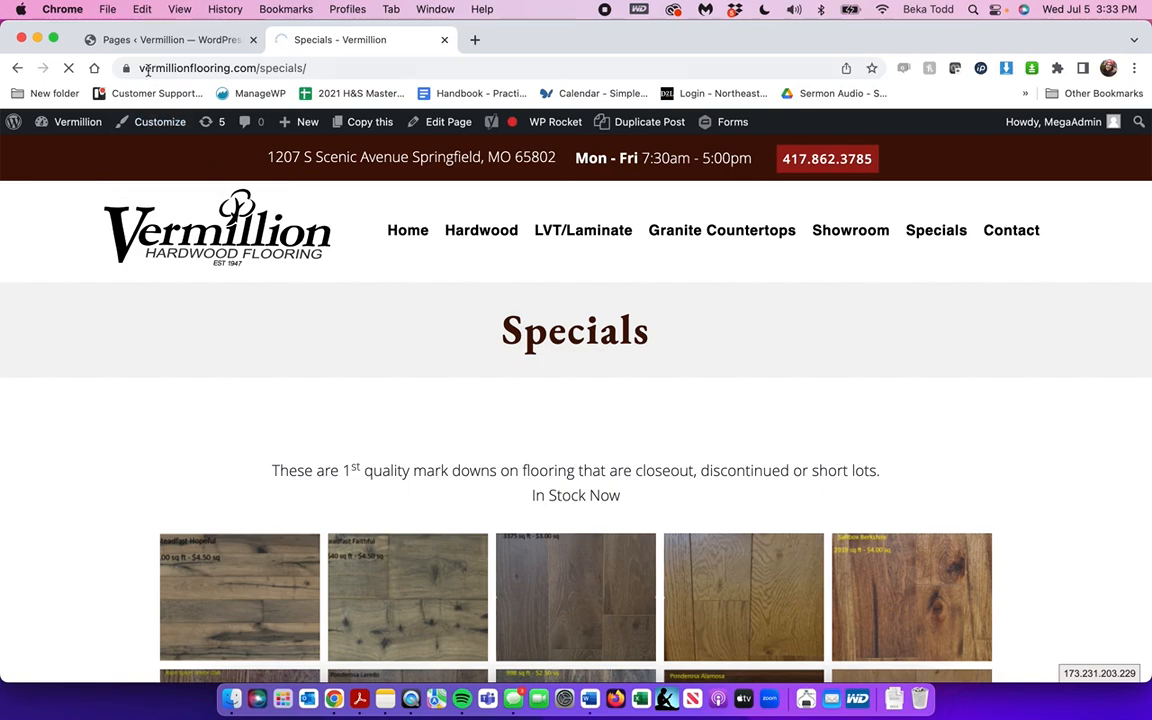
pyautogui.click(125, 40)
pyautogui.click(347, 38)
pyautogui.scroll(-3, 495, 420)
# Step: Open the FooGallery list of galleries in the admin area and bring up the copy options for Showroom Photos
pyautogui.click(165, 40)
pyautogui.moveTo(62, 390)
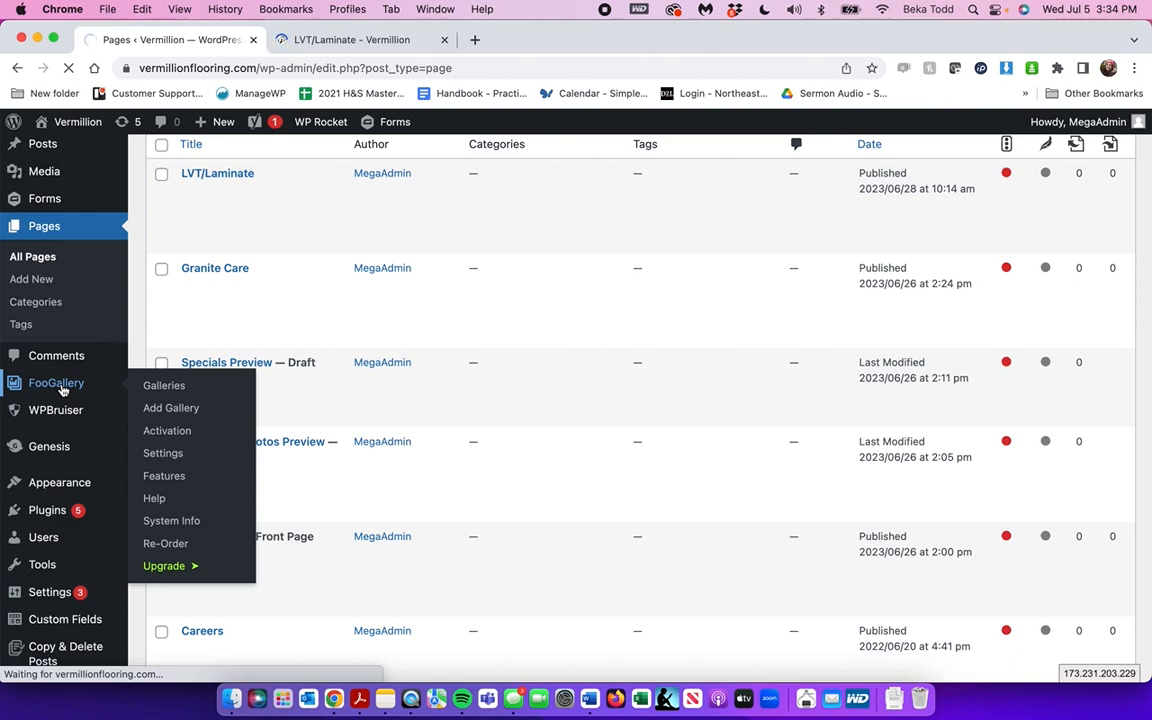
pyautogui.click(338, 37)
pyautogui.click(145, 37)
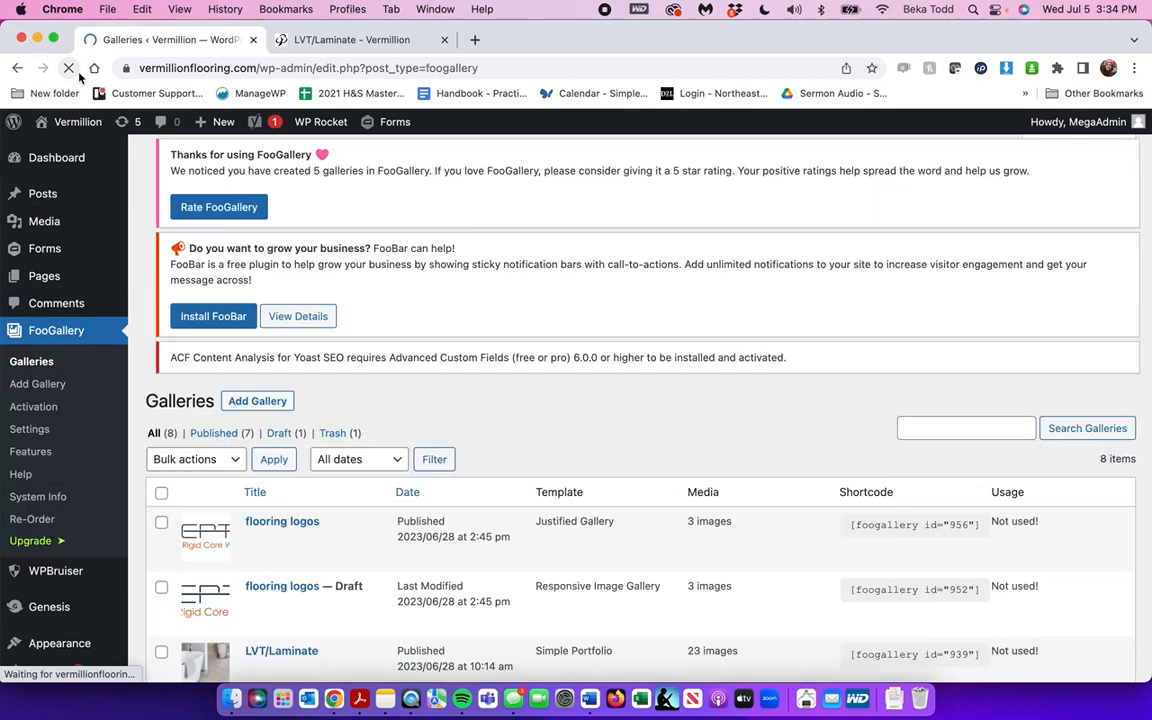
pyautogui.scroll(-5, 399, 297)
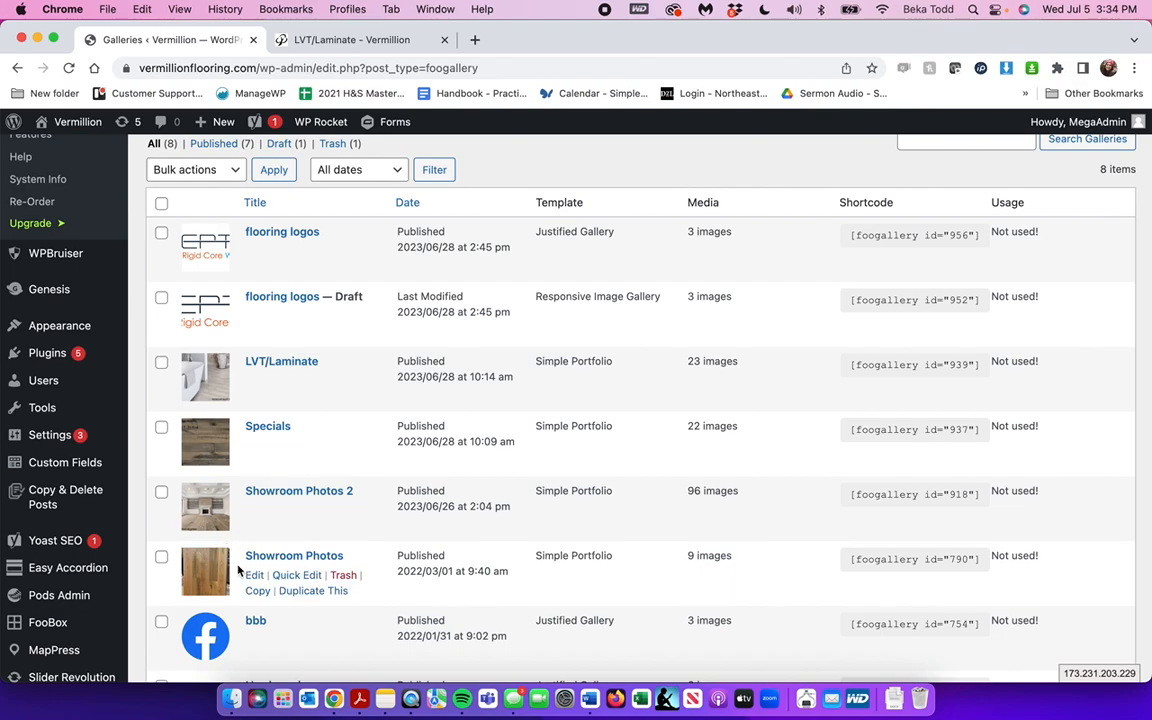
pyautogui.click(300, 592)
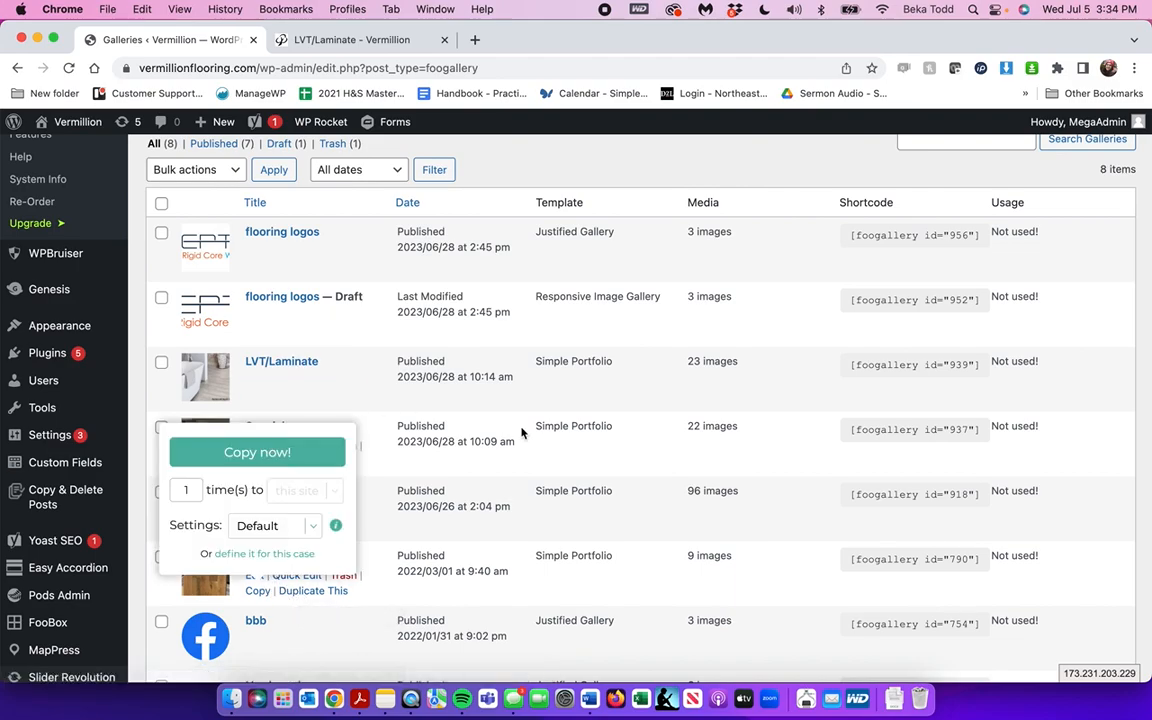
# Step: Open the Showroom Photos gallery for editing and switch its items from the preview to the manage view
pyautogui.click(313, 557)
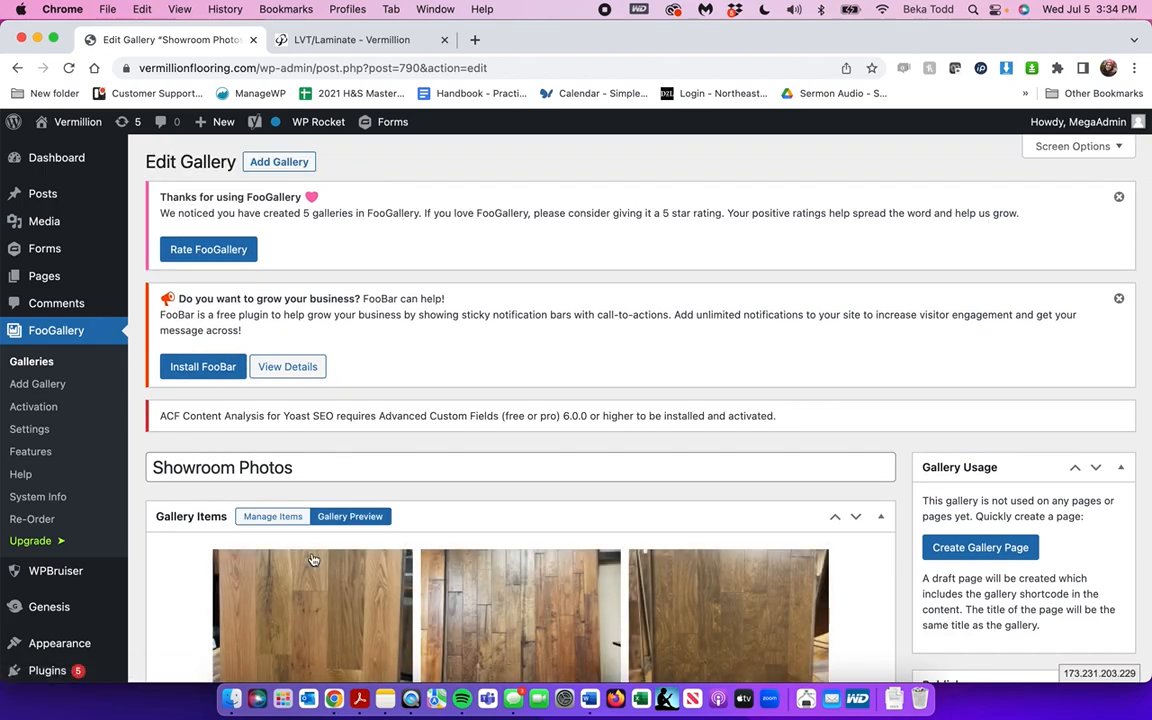
pyautogui.scroll(-5, 313, 560)
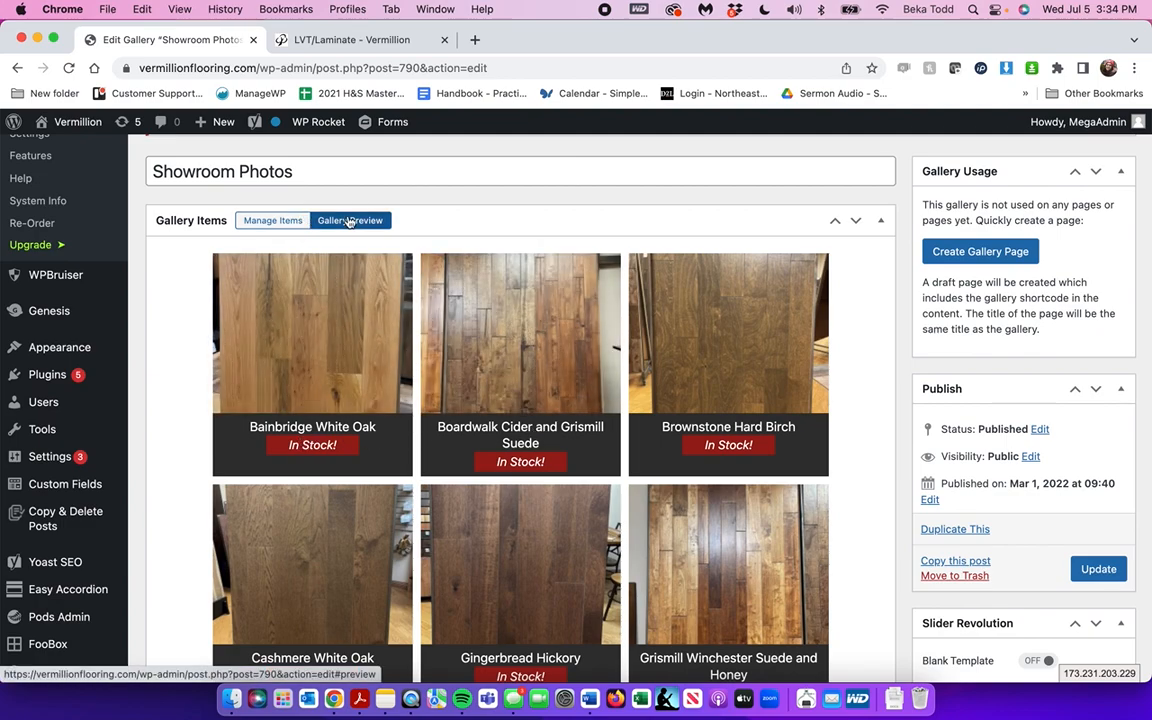
pyautogui.click(272, 221)
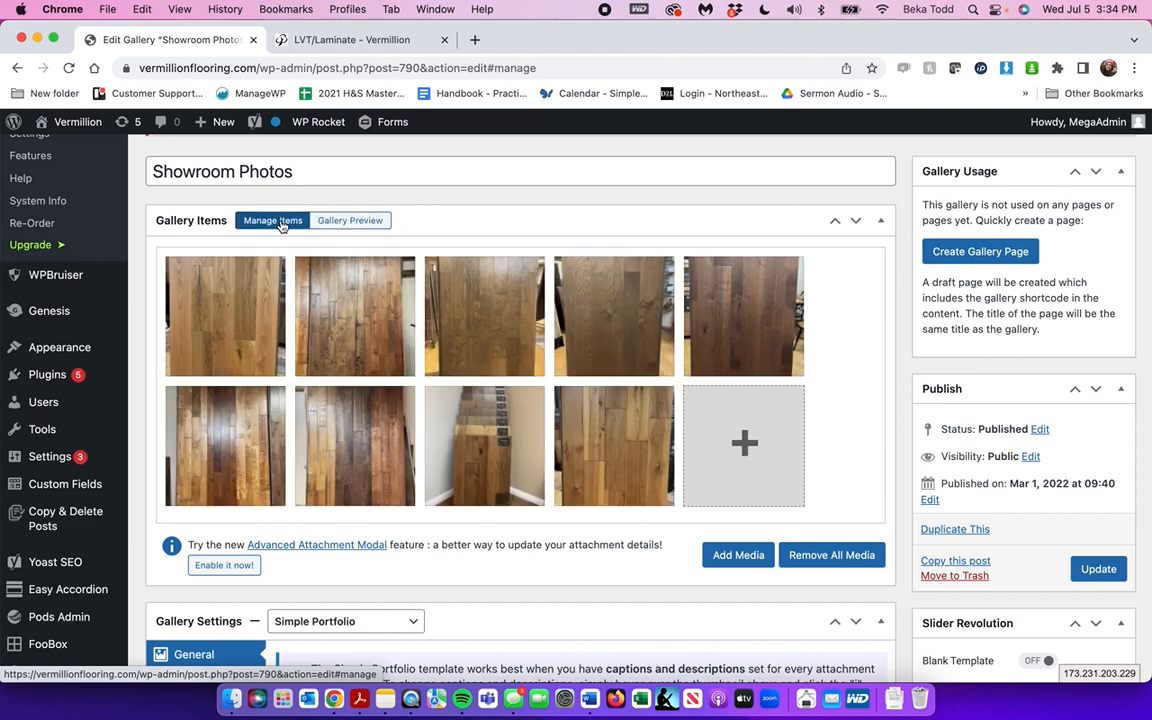
# Step: Try adding three interior flooring photos from the media library to the Showroom Photos gallery and remove them again
pyautogui.click(745, 452)
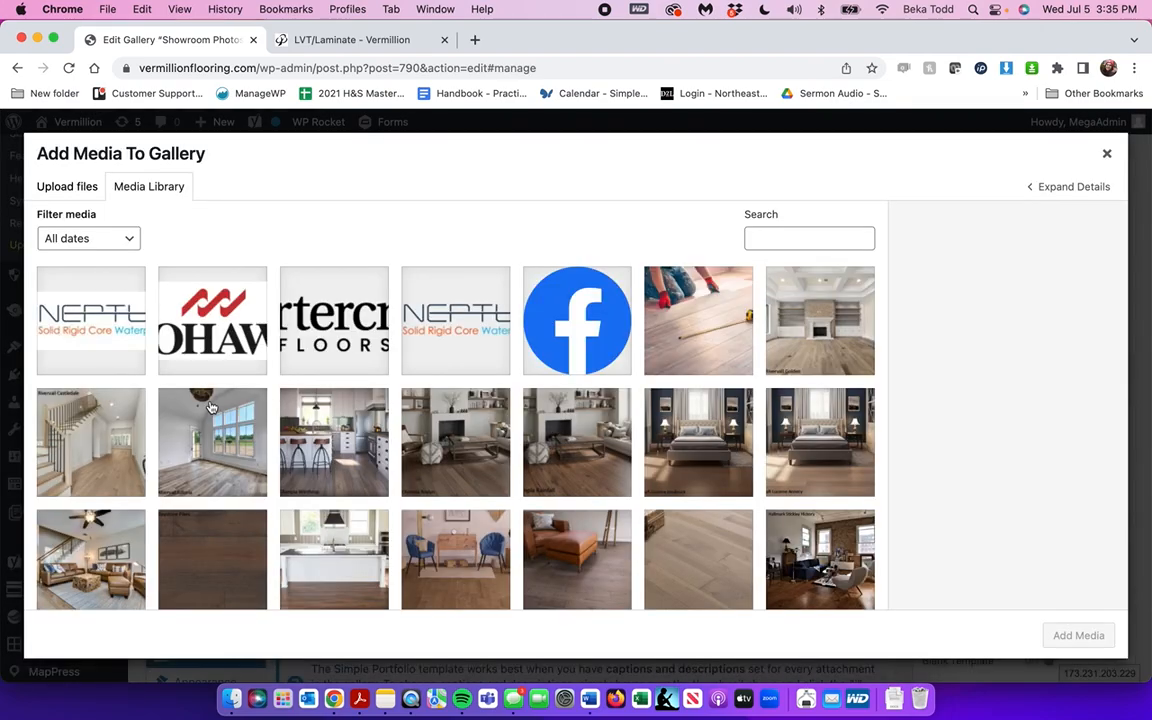
pyautogui.click(325, 402)
pyautogui.click(1078, 635)
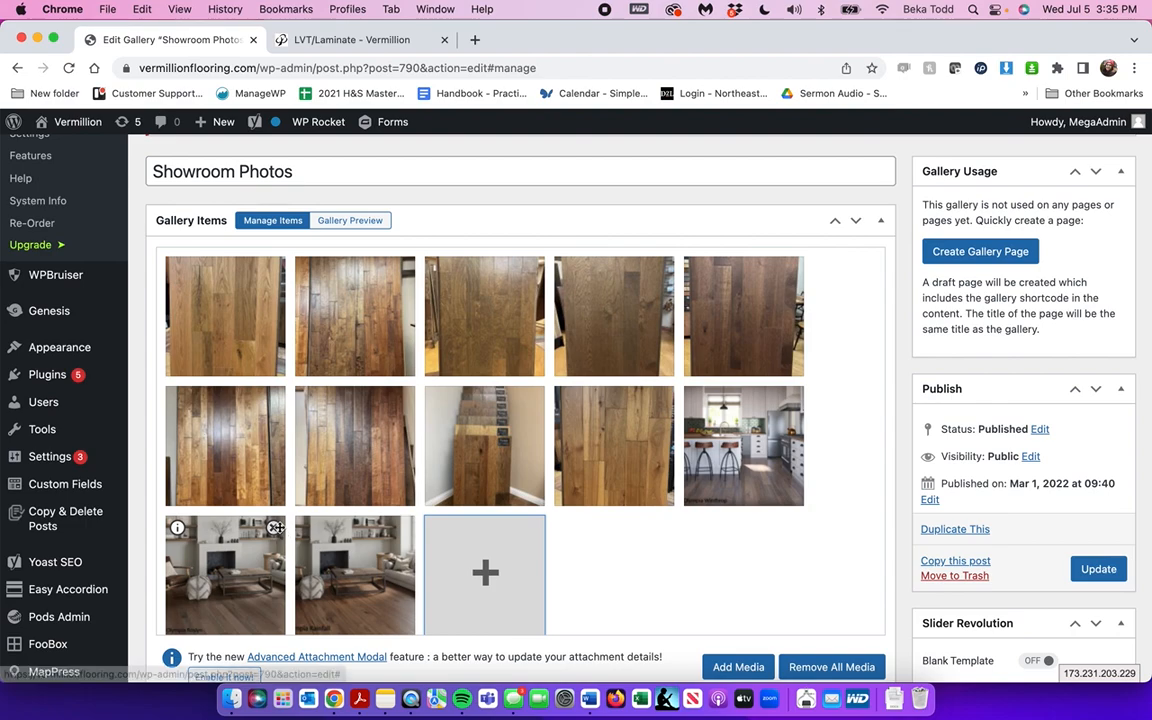
pyautogui.click(790, 400)
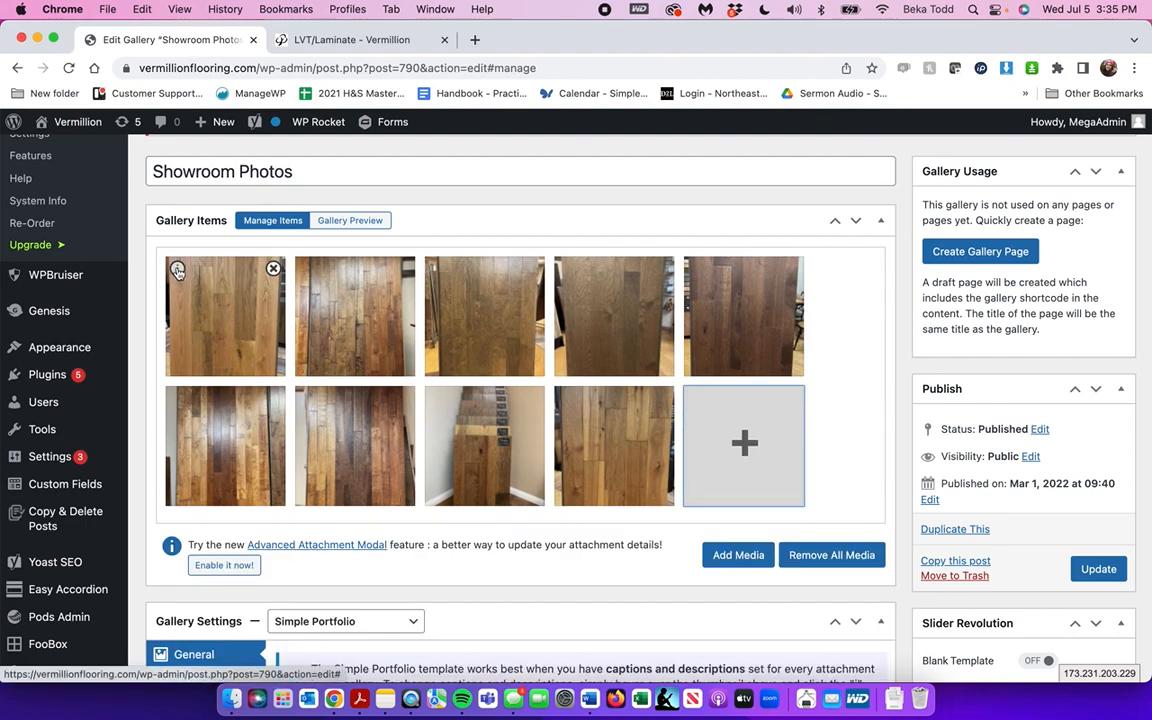
# Step: Check the Bainbridge White Oak photo's title and caption in its attachment details and view the photo captions on the live Showroom page
pyautogui.click(177, 268)
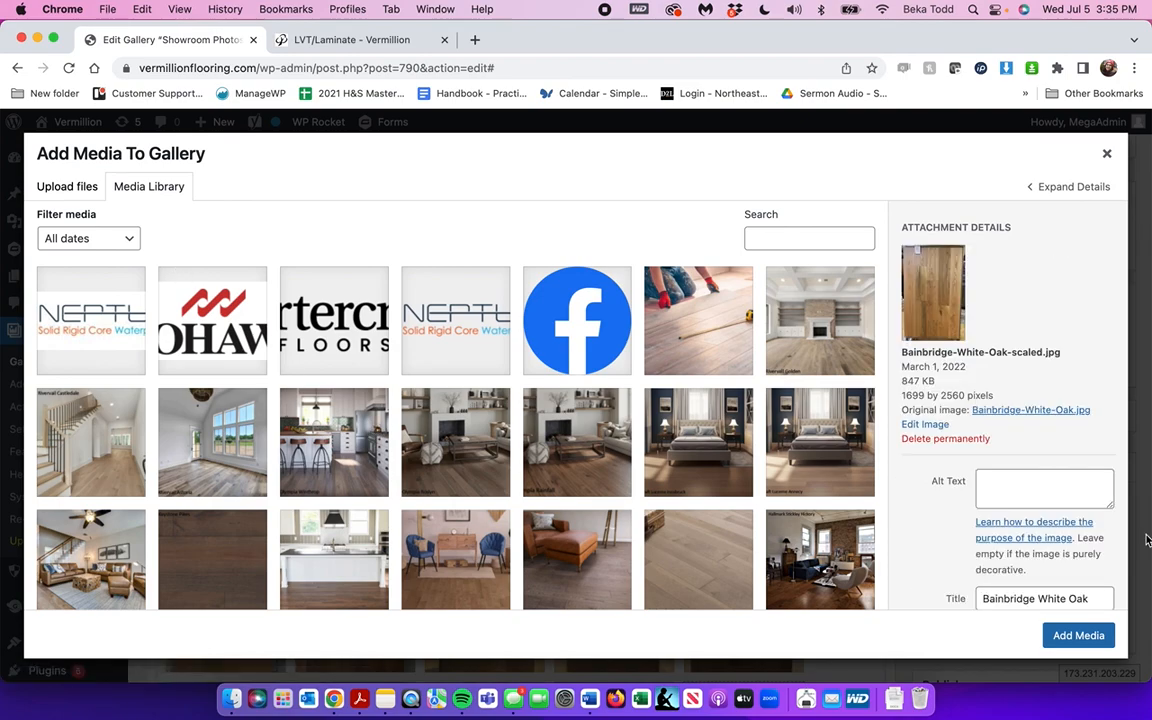
pyautogui.scroll(-2, 1088, 475)
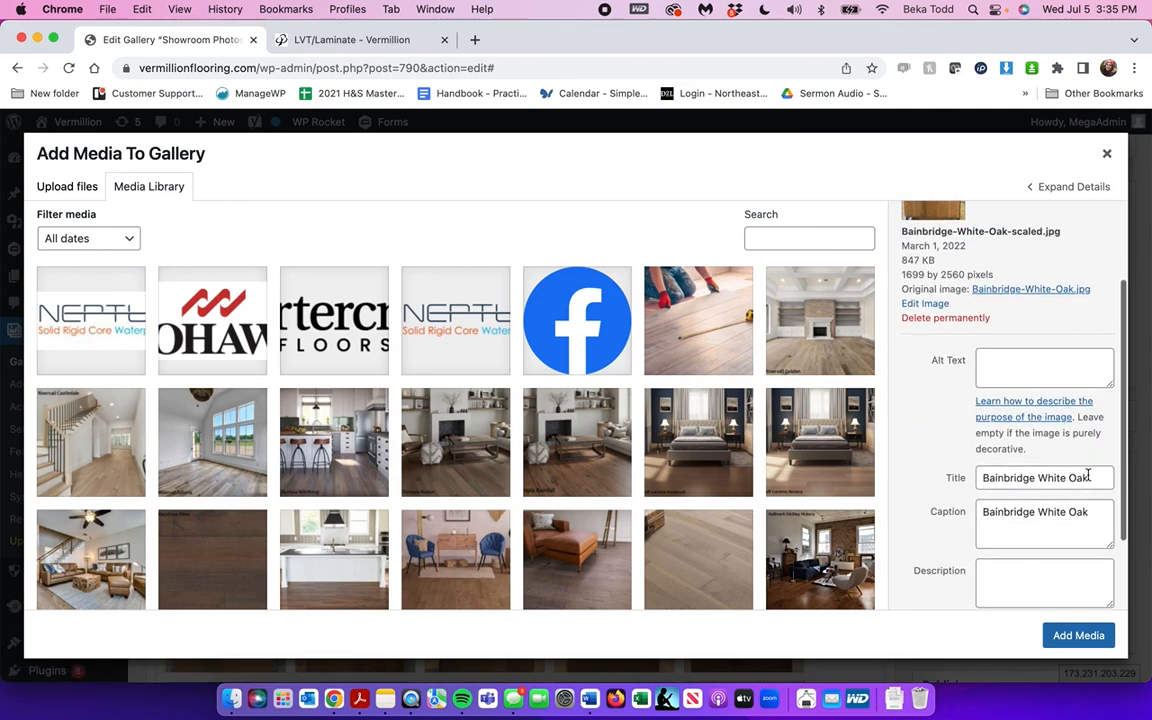
pyautogui.click(350, 39)
pyautogui.scroll(10, 830, 190)
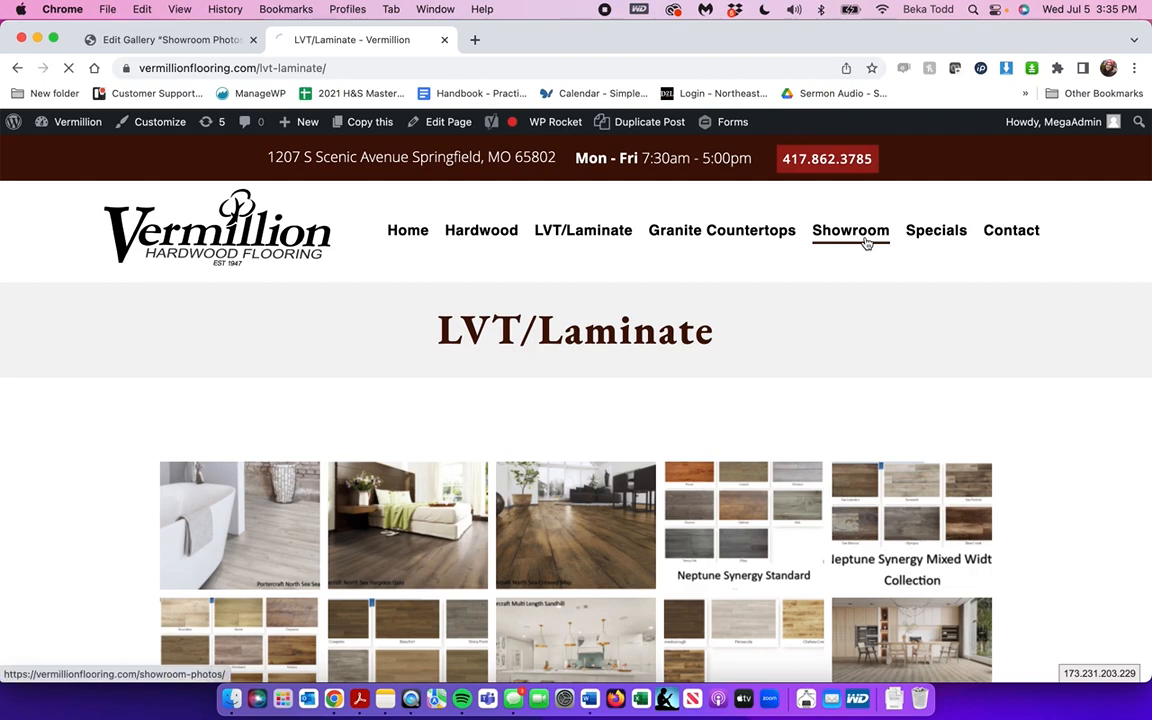
pyautogui.click(853, 230)
pyautogui.scroll(-3, 522, 463)
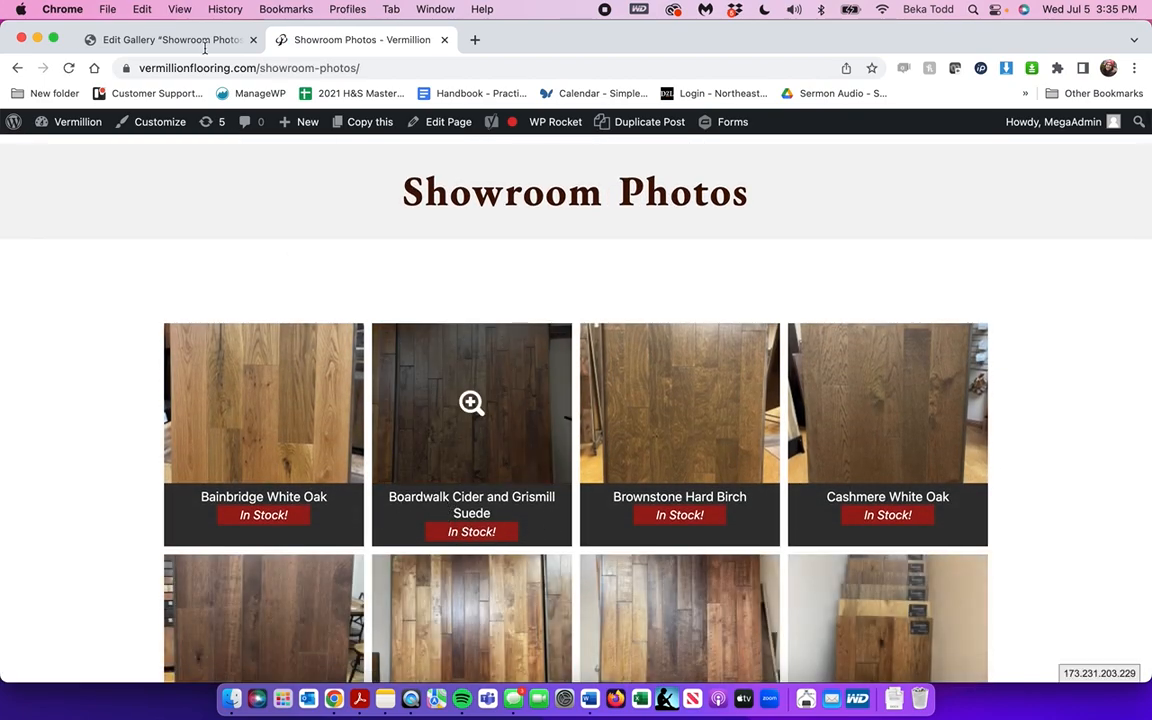
# Step: Return to the gallery's media library and inspect the titles and captions of the Rivervail-Golden, Lucerne-Annecy and Lucerne-Innsbruck images
pyautogui.click(167, 44)
pyautogui.click(820, 320)
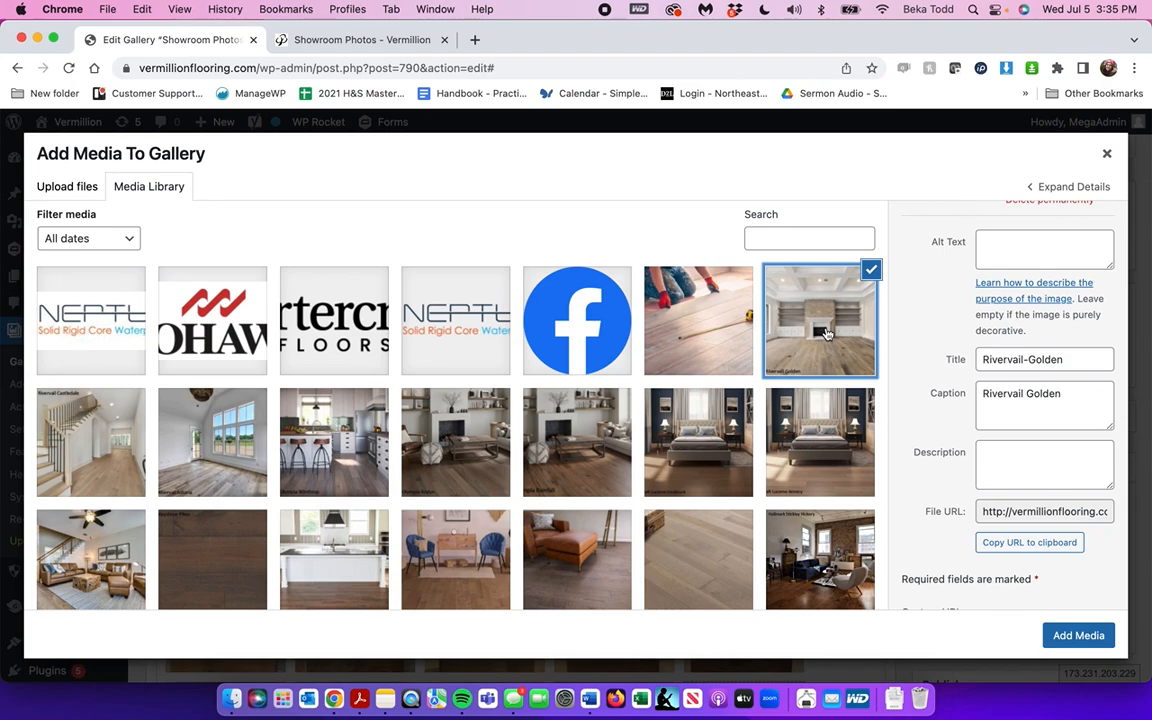
pyautogui.click(785, 404)
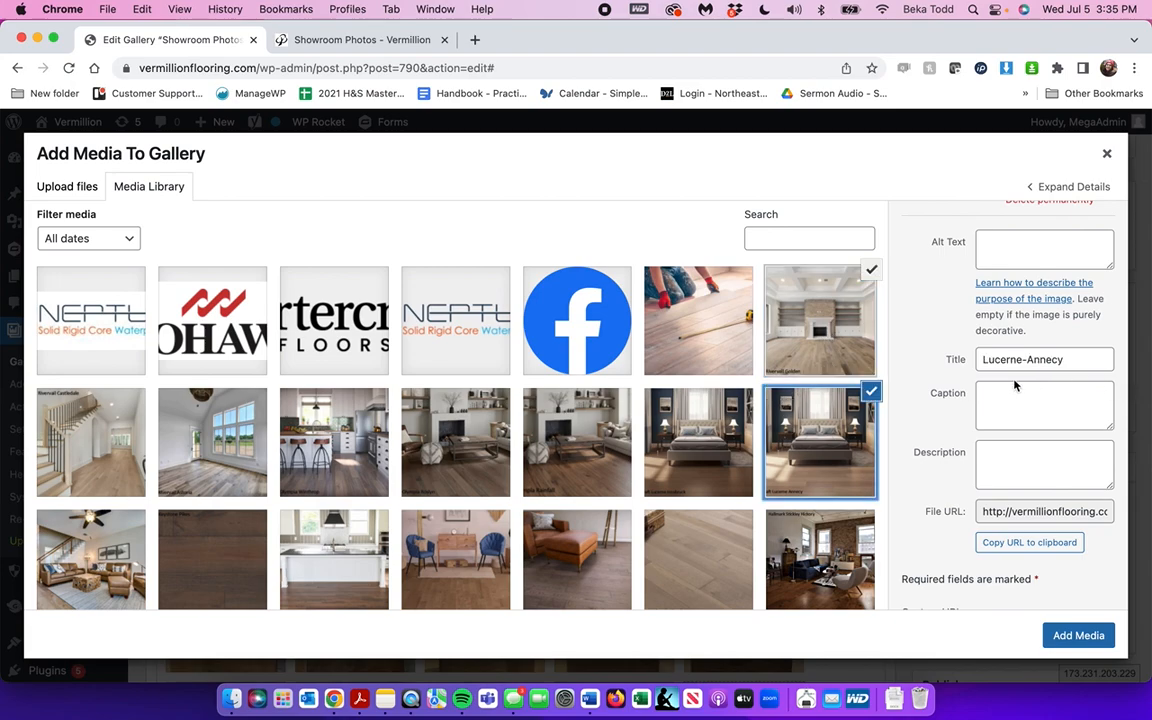
pyautogui.click(660, 405)
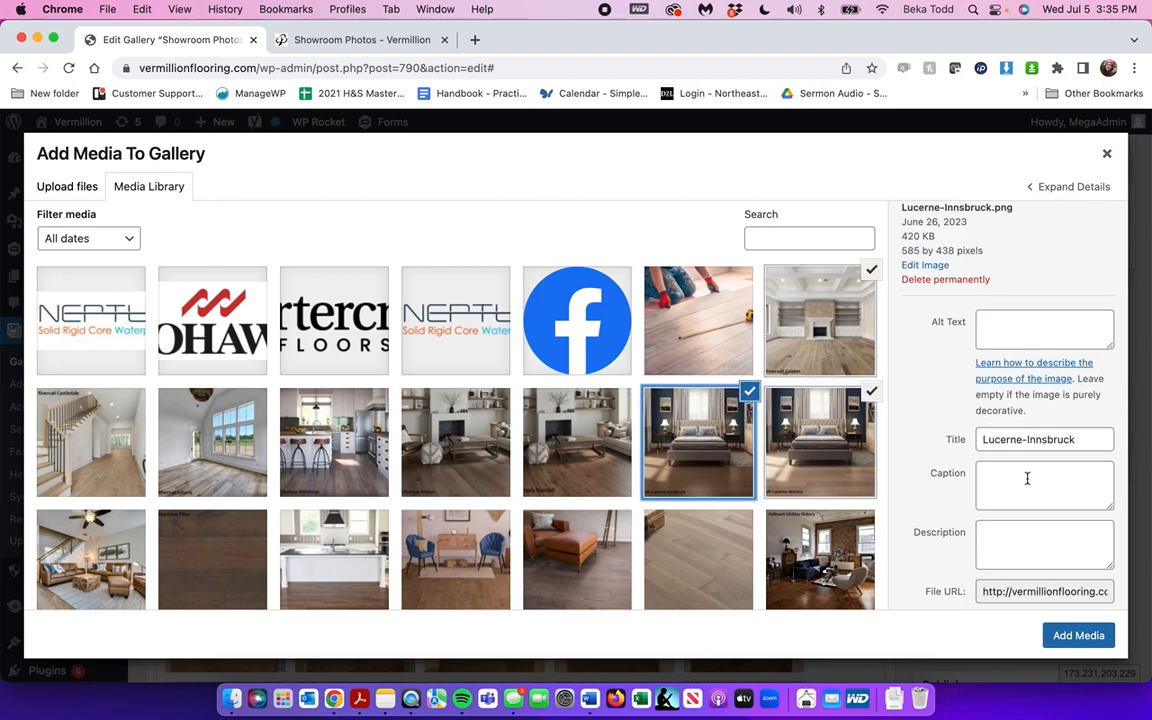
pyautogui.click(560, 440)
# Step: Look at the captions under the live Showroom photos again and review the Showroom Photos gallery items in the editor
pyautogui.click(360, 40)
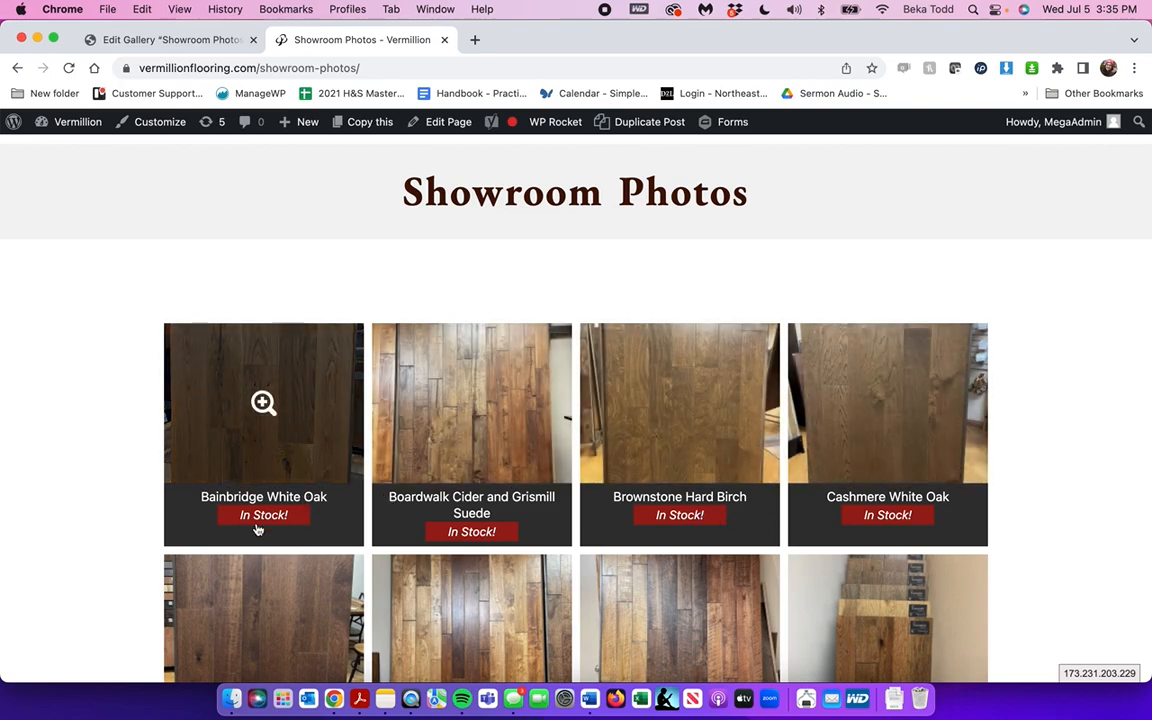
pyautogui.click(158, 44)
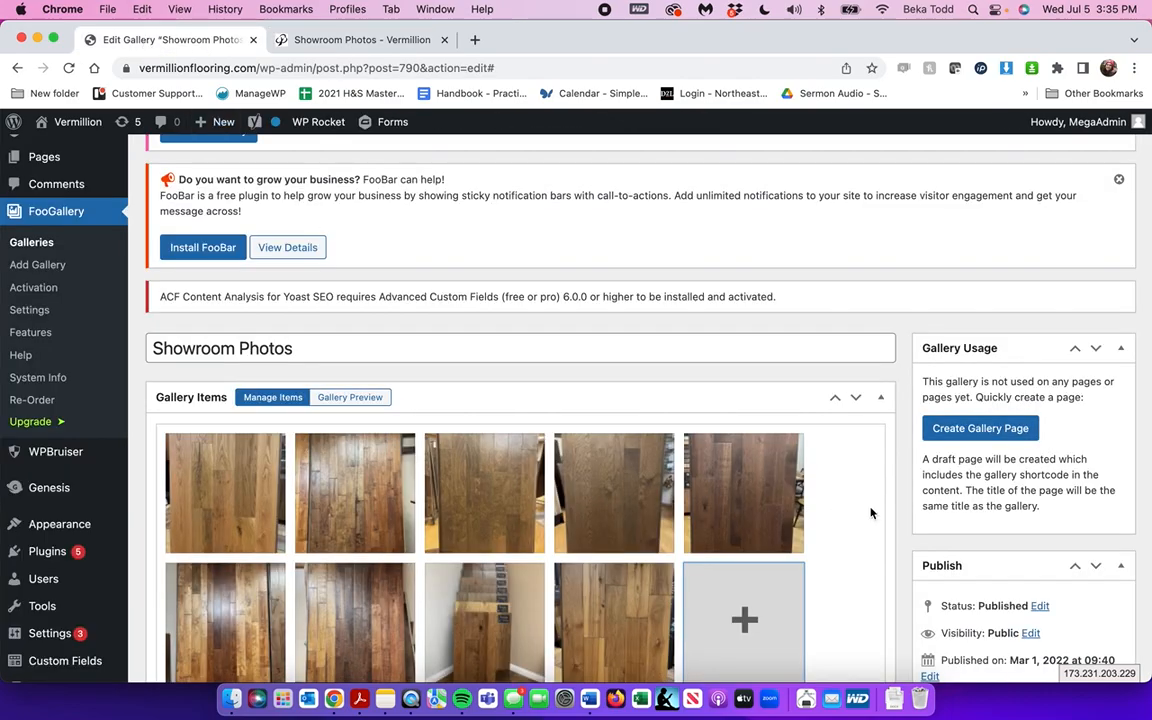
pyautogui.scroll(-5, 870, 513)
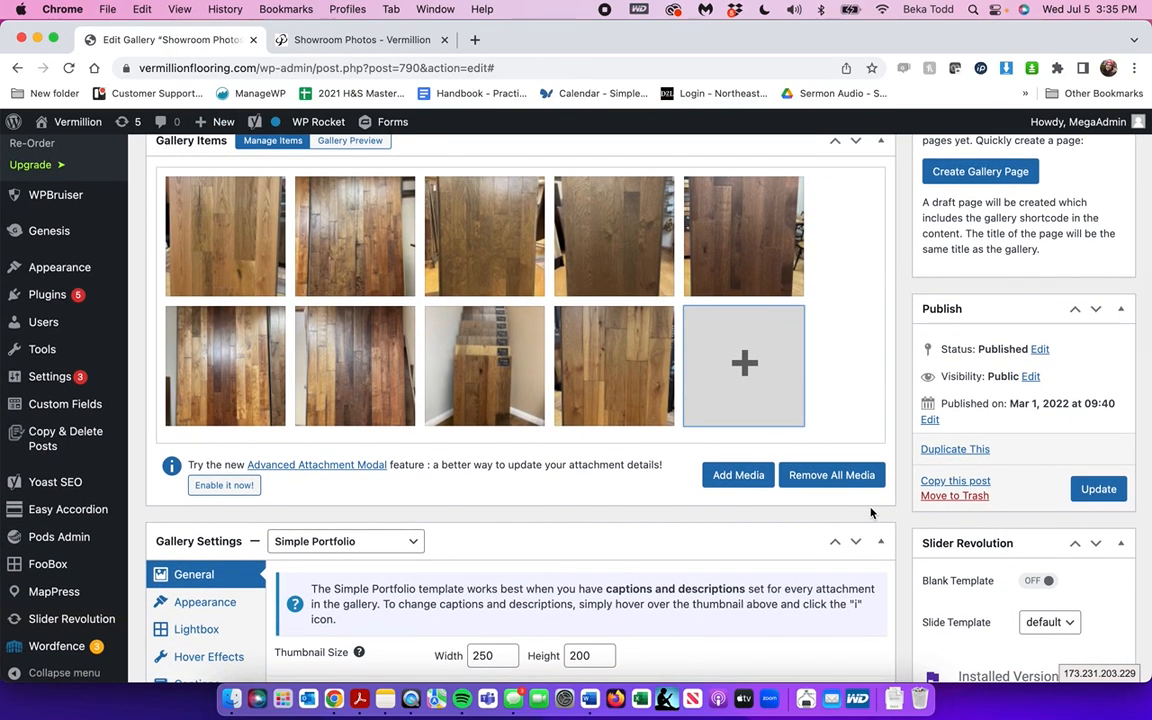
pyautogui.scroll(8, 263, 306)
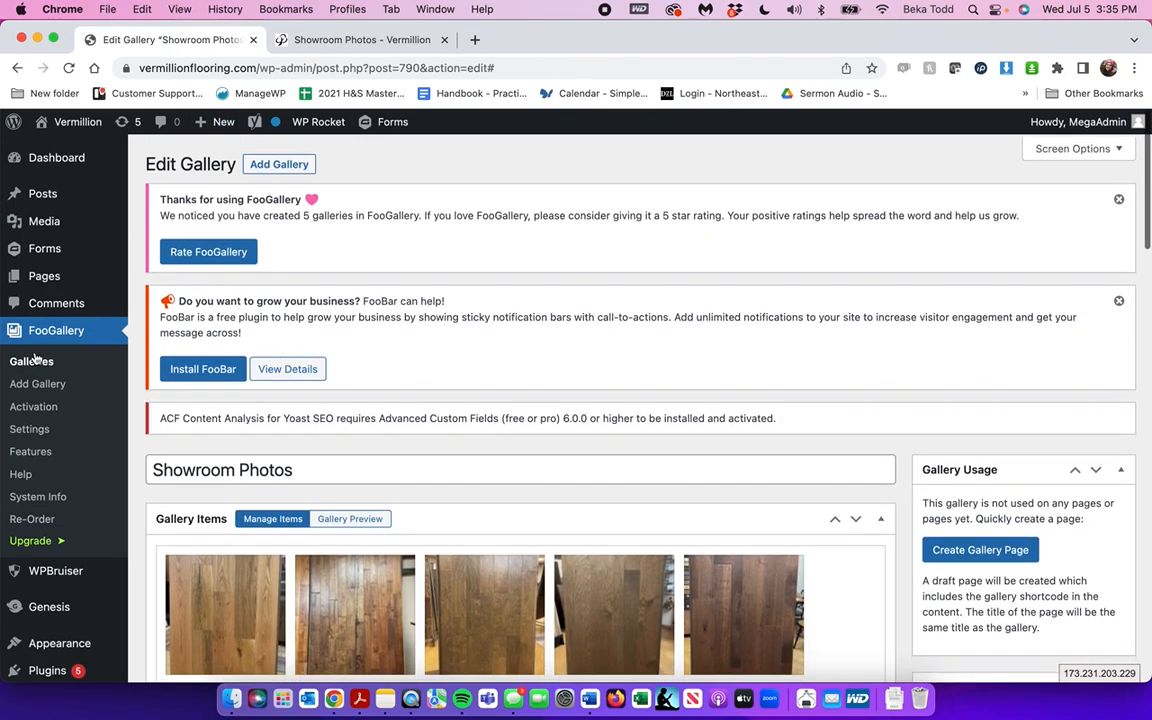
# Step: Open the LVT/Laminate gallery from the galleries list and check the caption field in its first photo's attachment details
pyautogui.click(18, 364)
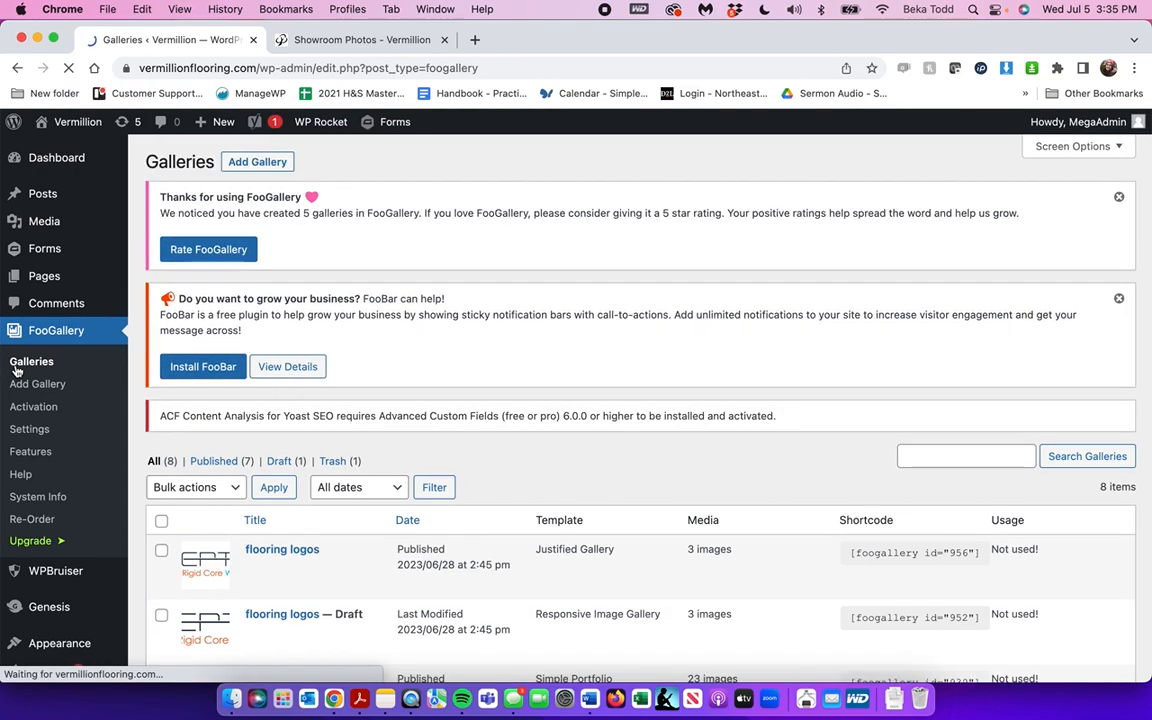
pyautogui.scroll(-8, 290, 440)
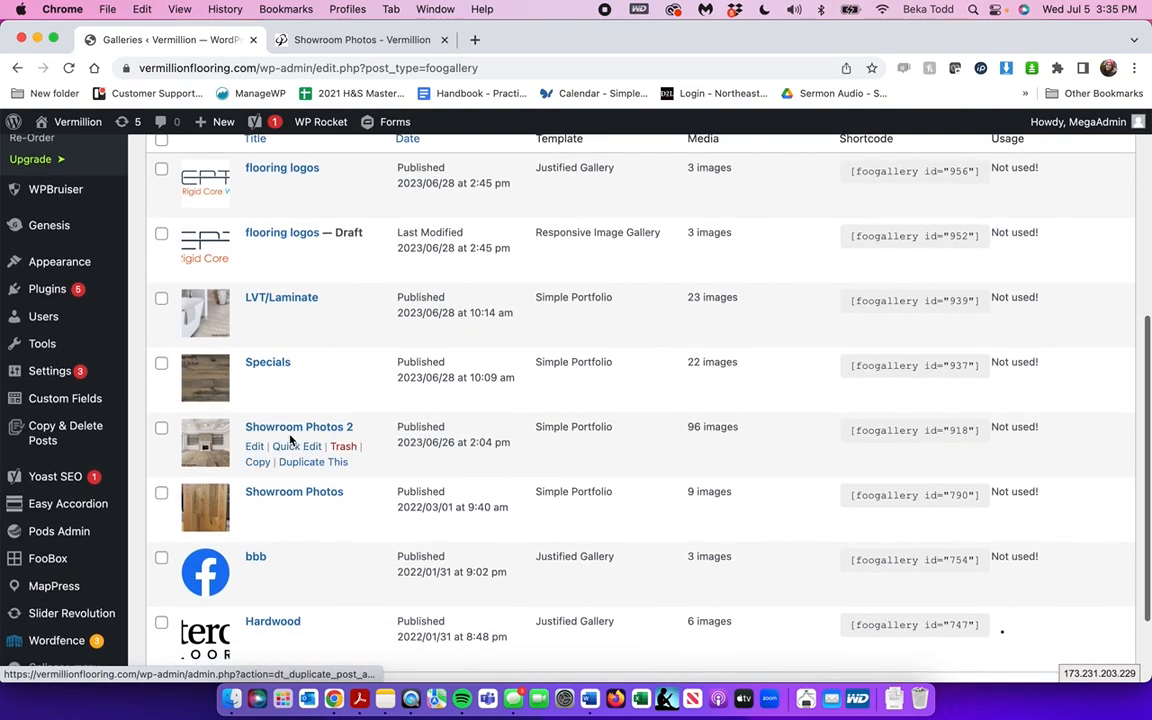
pyautogui.click(281, 297)
pyautogui.click(178, 363)
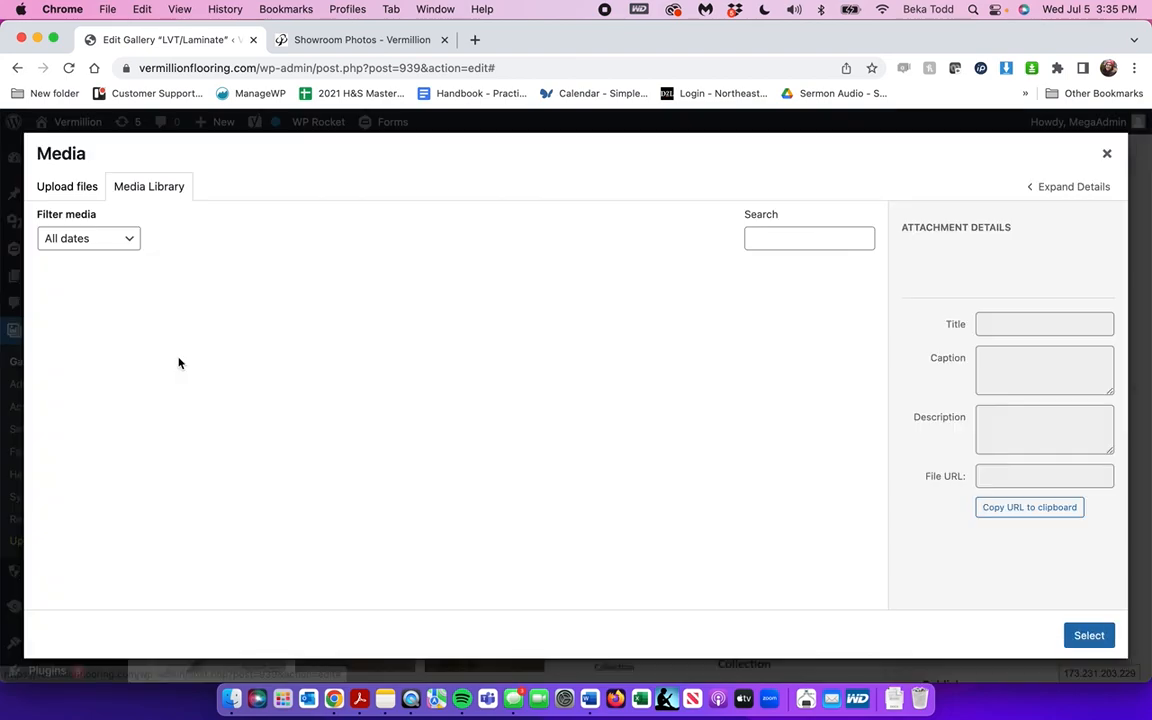
pyautogui.scroll(-3, 1017, 497)
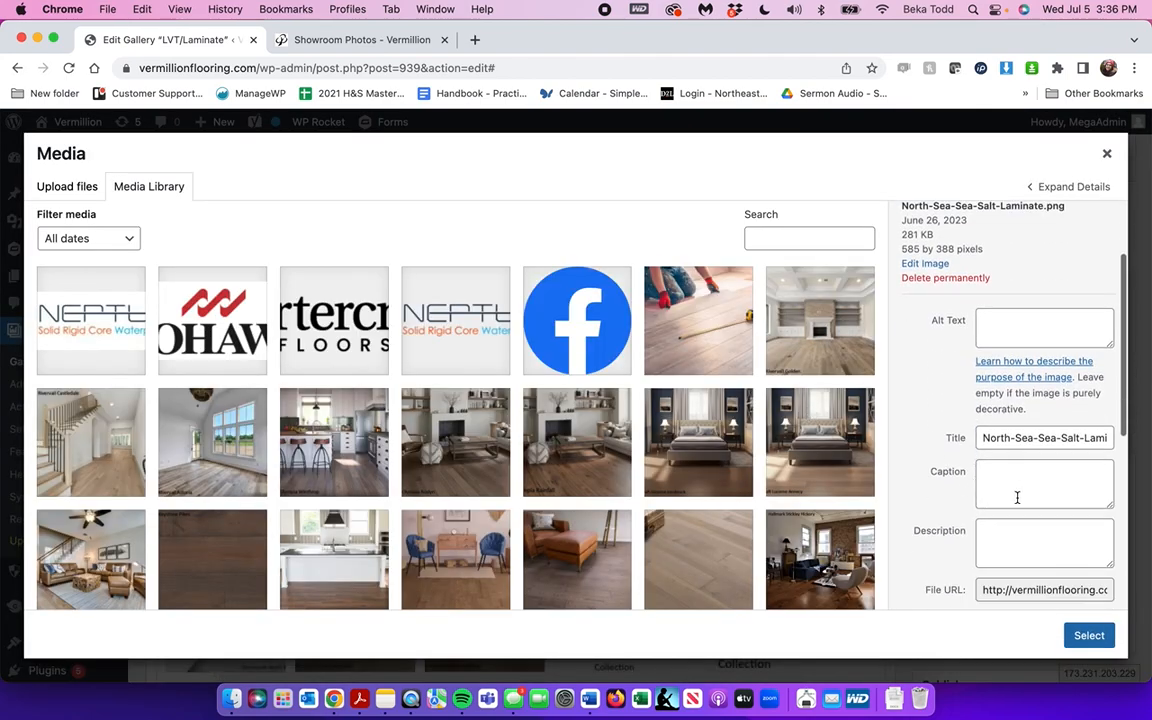
pyautogui.click(1107, 153)
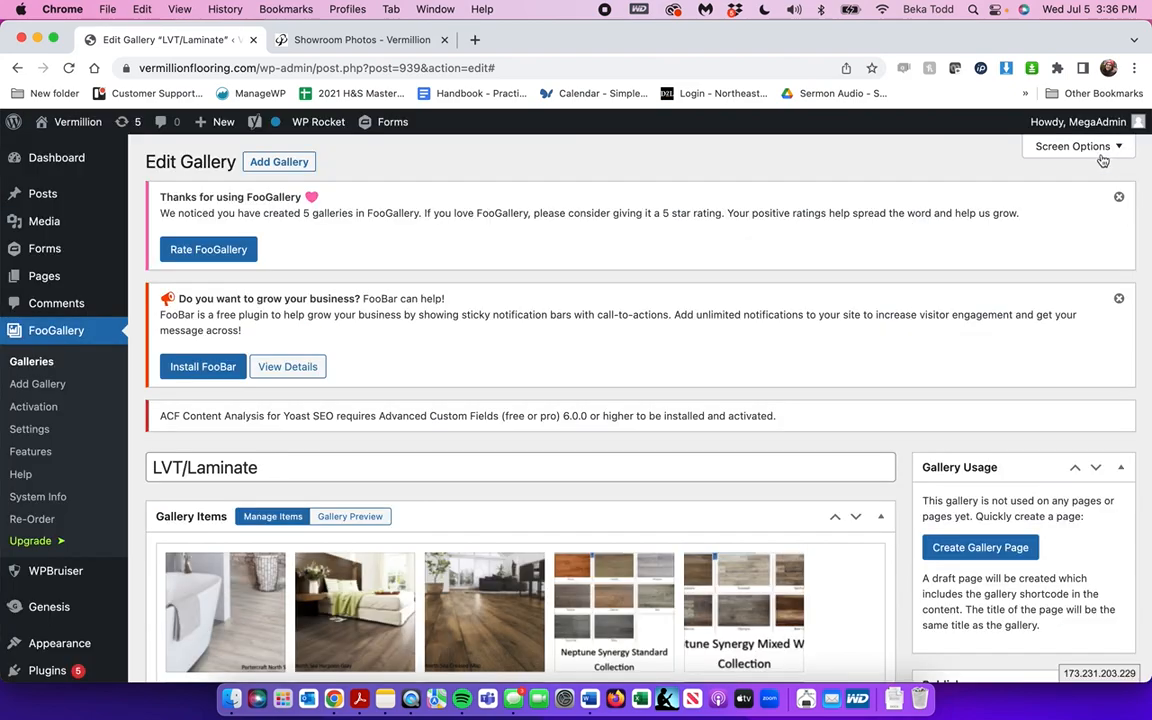
# Step: Look through the LVT/Laminate gallery's items and view the media library from there without choosing an image
pyautogui.scroll(-5, 586, 399)
pyautogui.moveTo(470, 375)
pyautogui.mouseDown()
pyautogui.moveTo(329, 375)
pyautogui.moveTo(610, 365)
pyautogui.moveTo(420, 360)
pyautogui.moveTo(450, 370)
pyautogui.mouseUp()
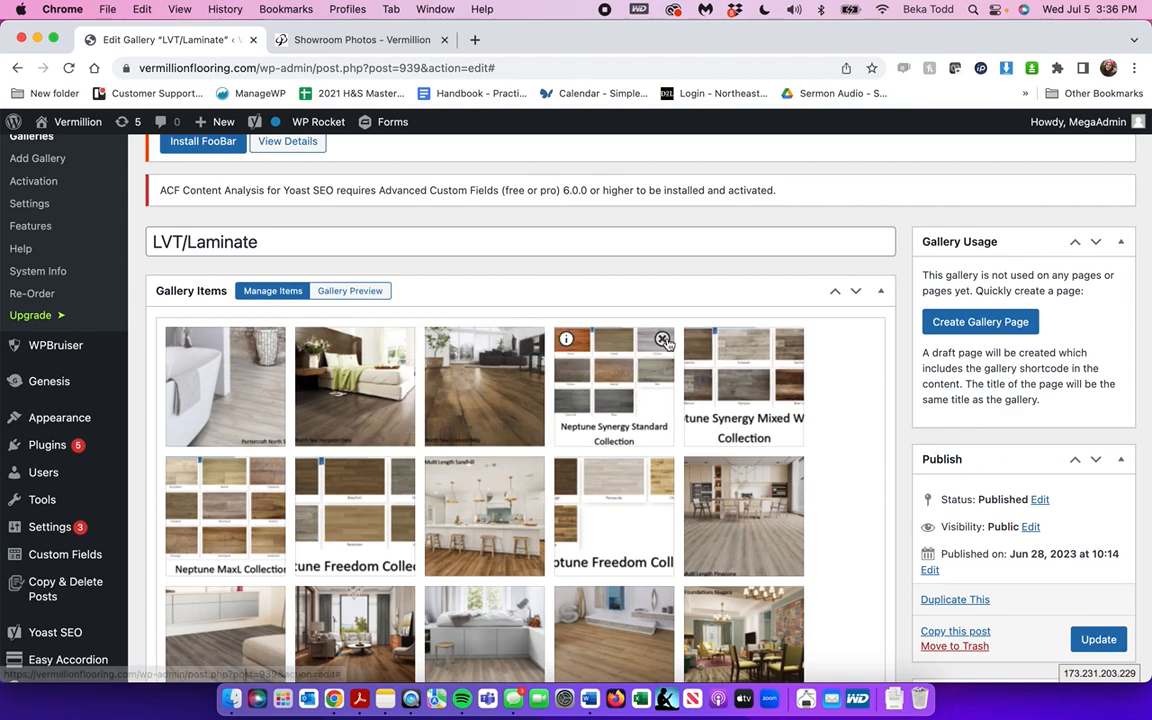
pyautogui.scroll(-5, 609, 453)
pyautogui.click(607, 627)
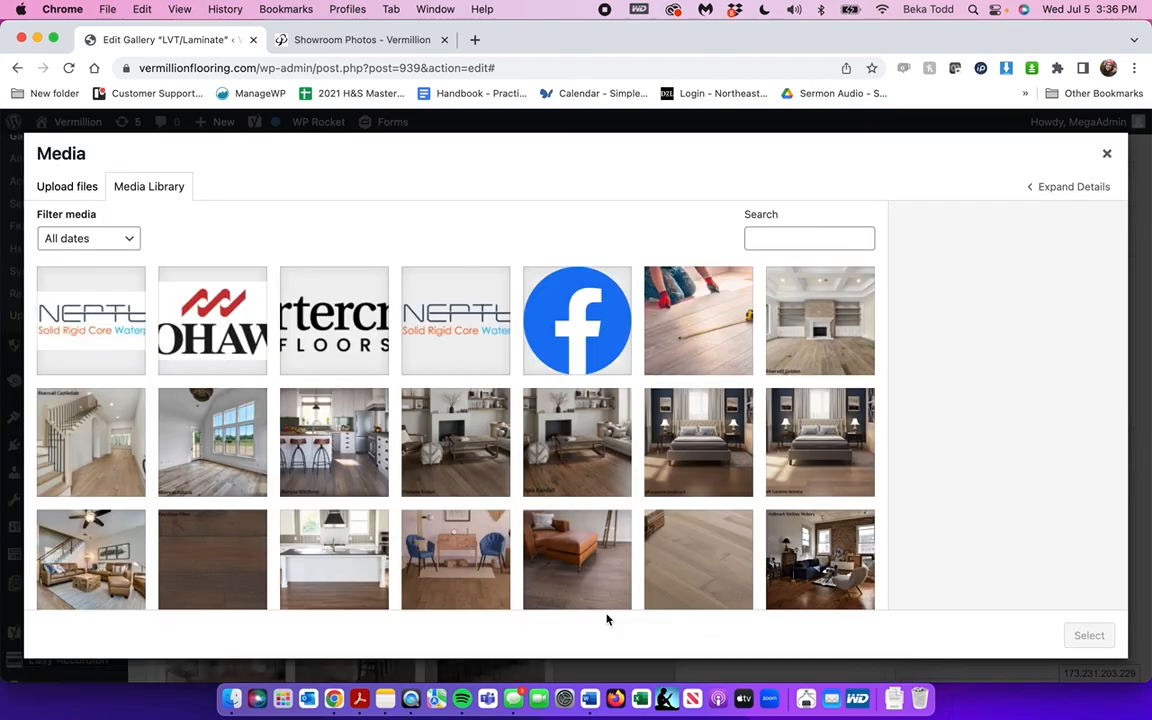
pyautogui.click(1107, 156)
# Step: Return to the galleries list, open the Specials gallery for editing and look through its items
pyautogui.scroll(5, 62, 300)
pyautogui.click(31, 362)
pyautogui.scroll(-5, 365, 494)
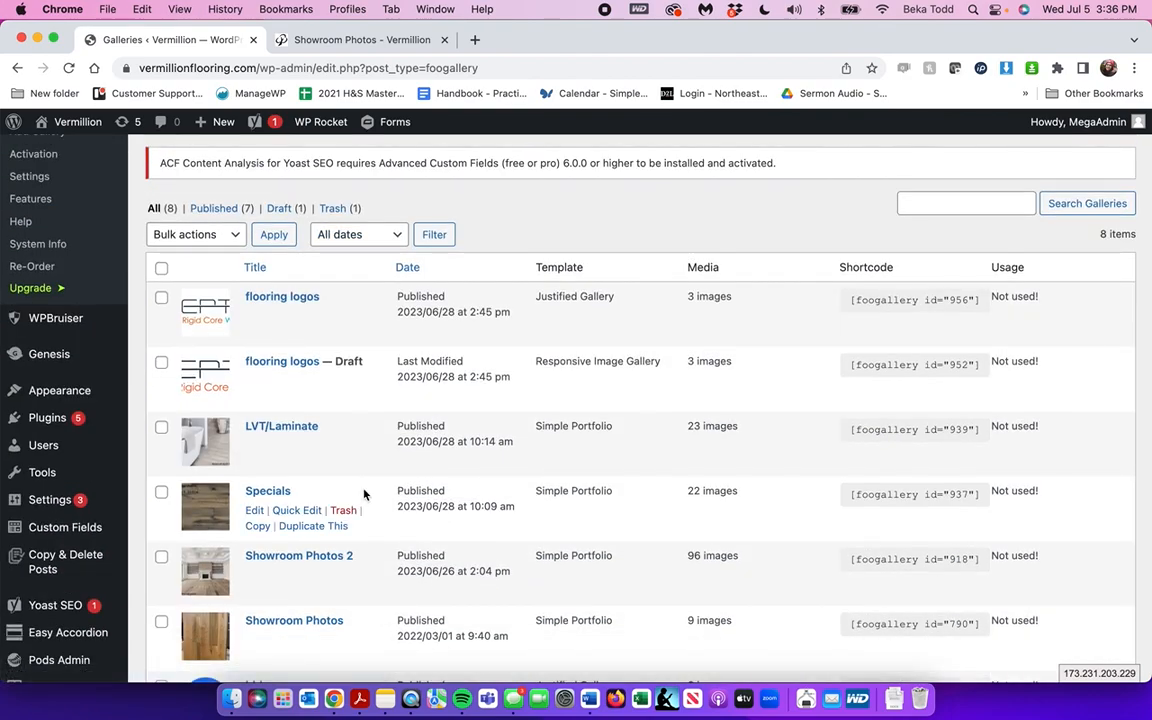
pyautogui.scroll(-2, 364, 494)
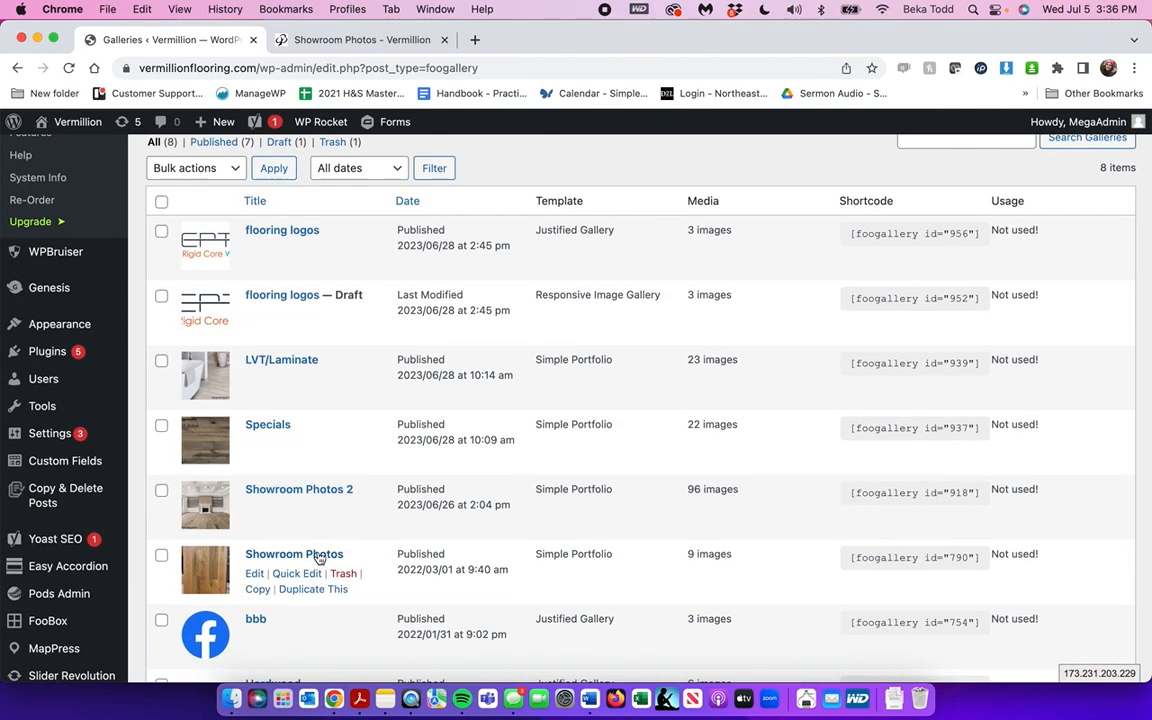
pyautogui.click(261, 427)
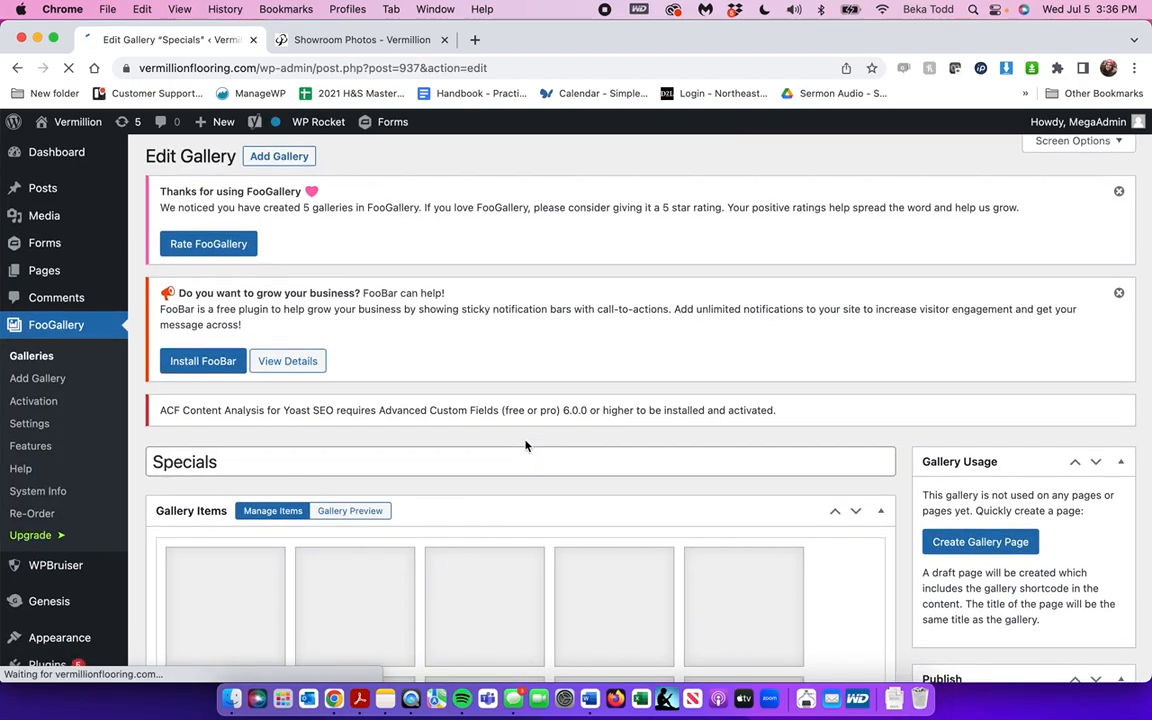
pyautogui.scroll(-5, 526, 441)
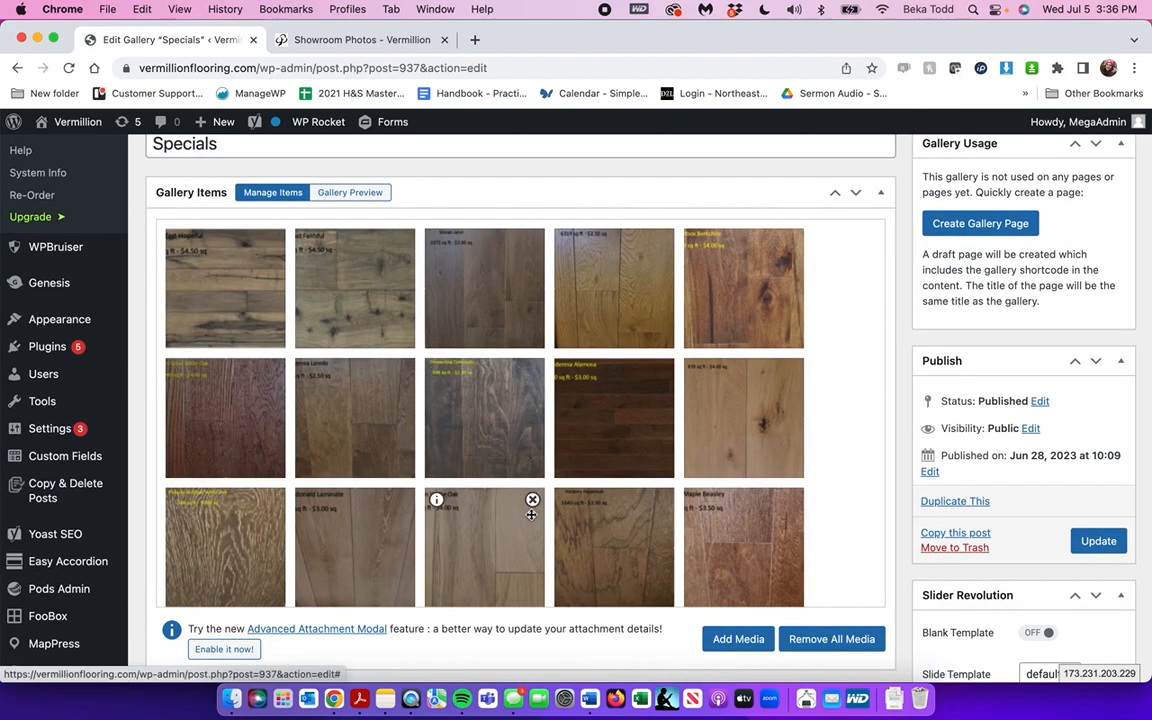
pyautogui.scroll(-10, 534, 505)
# Step: Try selecting the Hallmark-American-Natural-Hickory and Hallmark-American-Natural-Red-Oak images as new media for the Specials gallery, and close the library without adding them
pyautogui.click(535, 507)
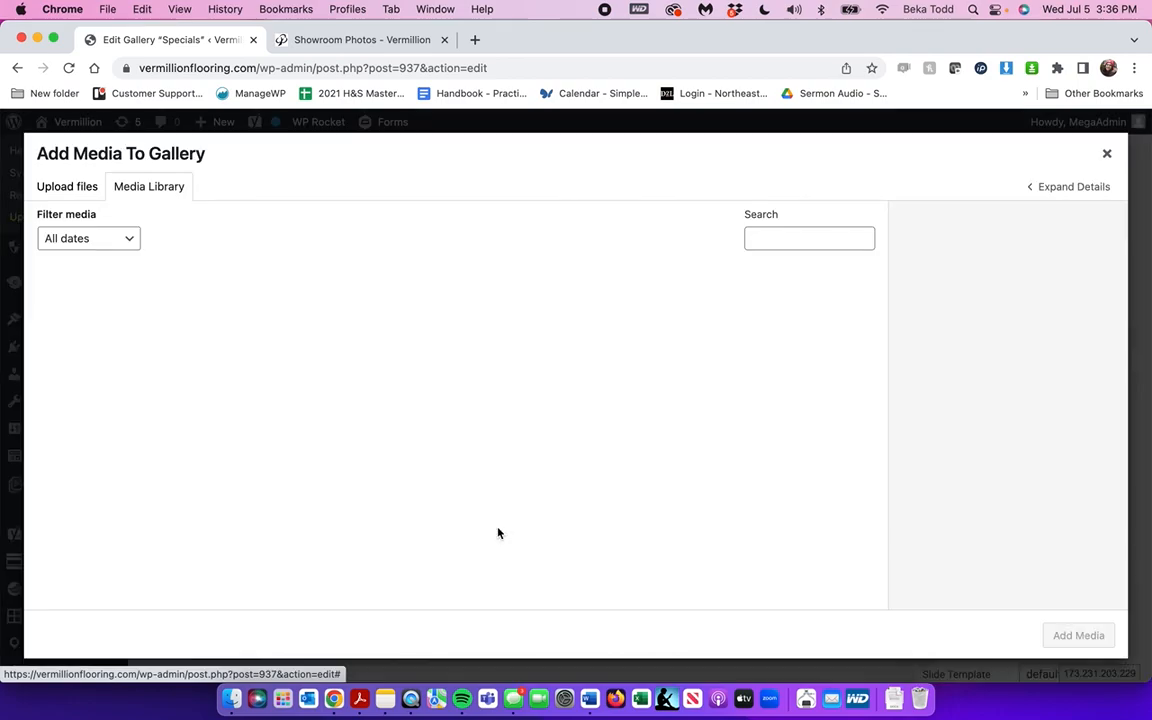
pyautogui.scroll(-10, 440, 495)
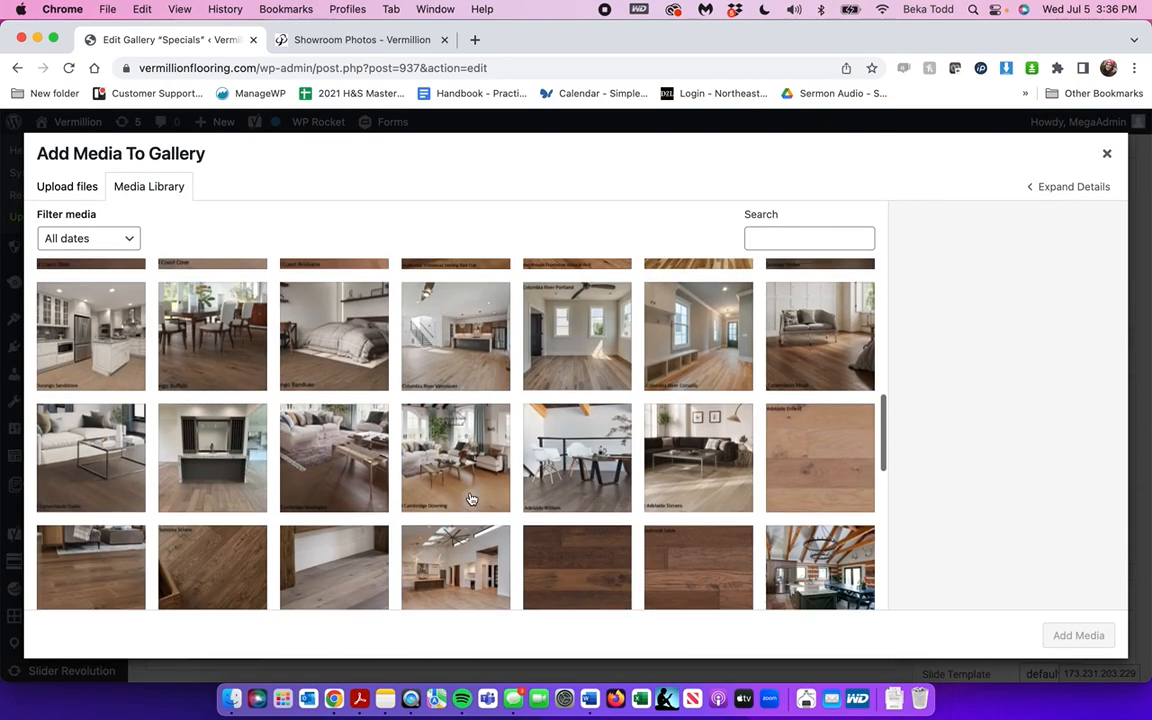
pyautogui.scroll(-3, 470, 498)
pyautogui.click(466, 592)
pyautogui.scroll(-5, 584, 442)
pyautogui.click(818, 512)
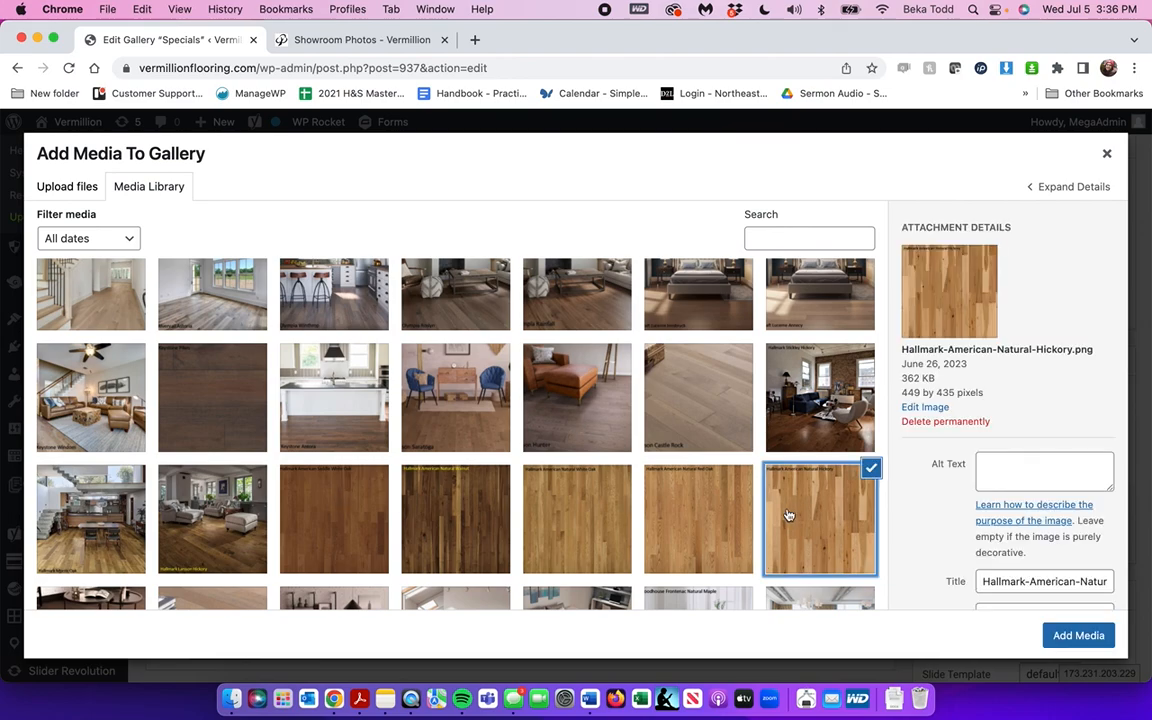
pyautogui.click(733, 515)
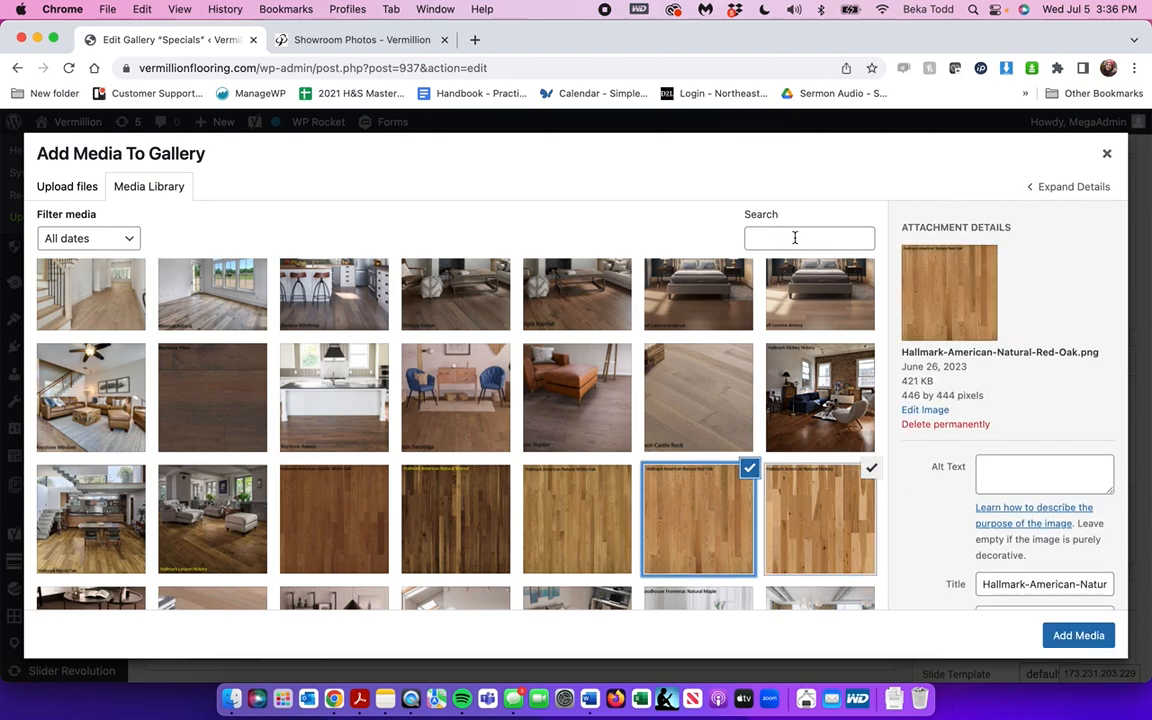
pyautogui.click(1107, 153)
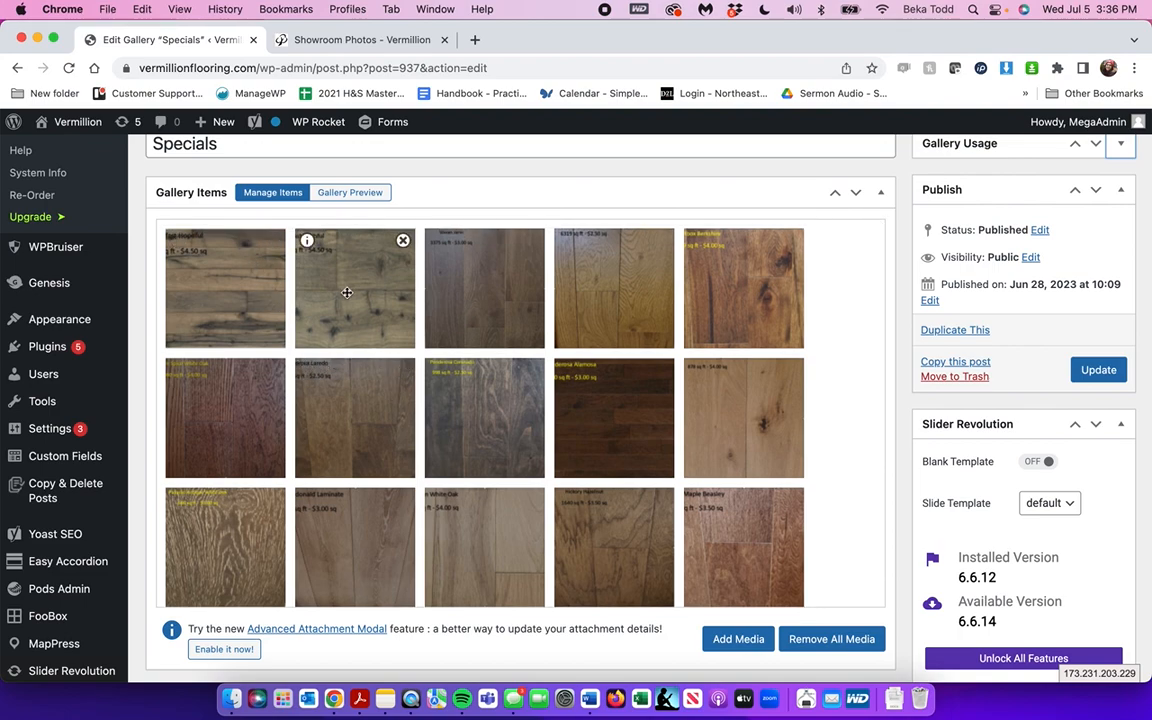
# Step: Review the Specials gallery's items down to the last photo and return to the start of the gallery editor
pyautogui.scroll(-5, 607, 422)
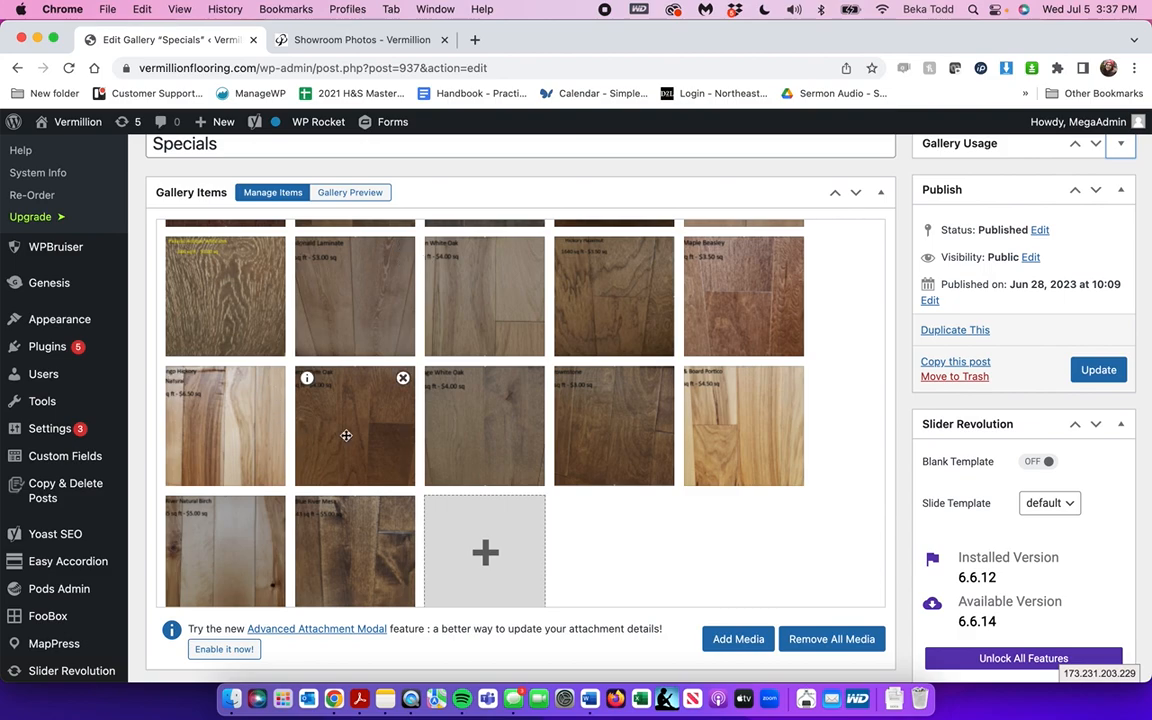
pyautogui.scroll(5, 346, 435)
pyautogui.scroll(3, 70, 230)
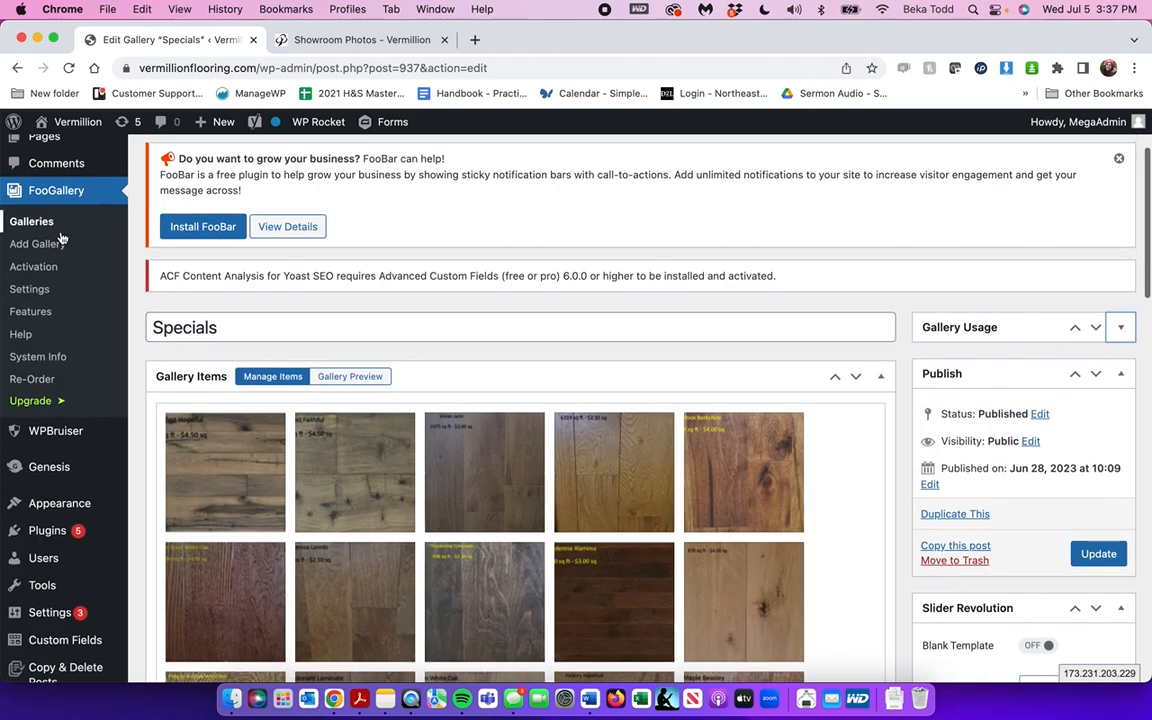
# Step: Return to the FooGallery galleries list and look through the listed galleries
pyautogui.click(40, 222)
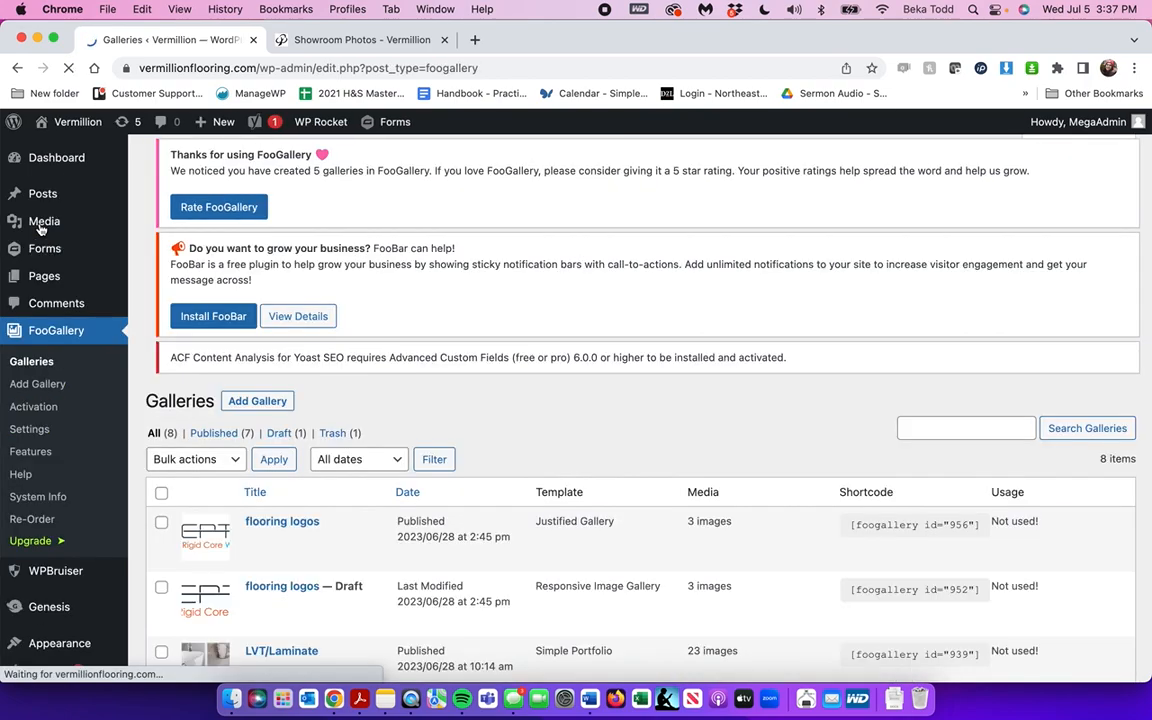
pyautogui.scroll(-5, 240, 388)
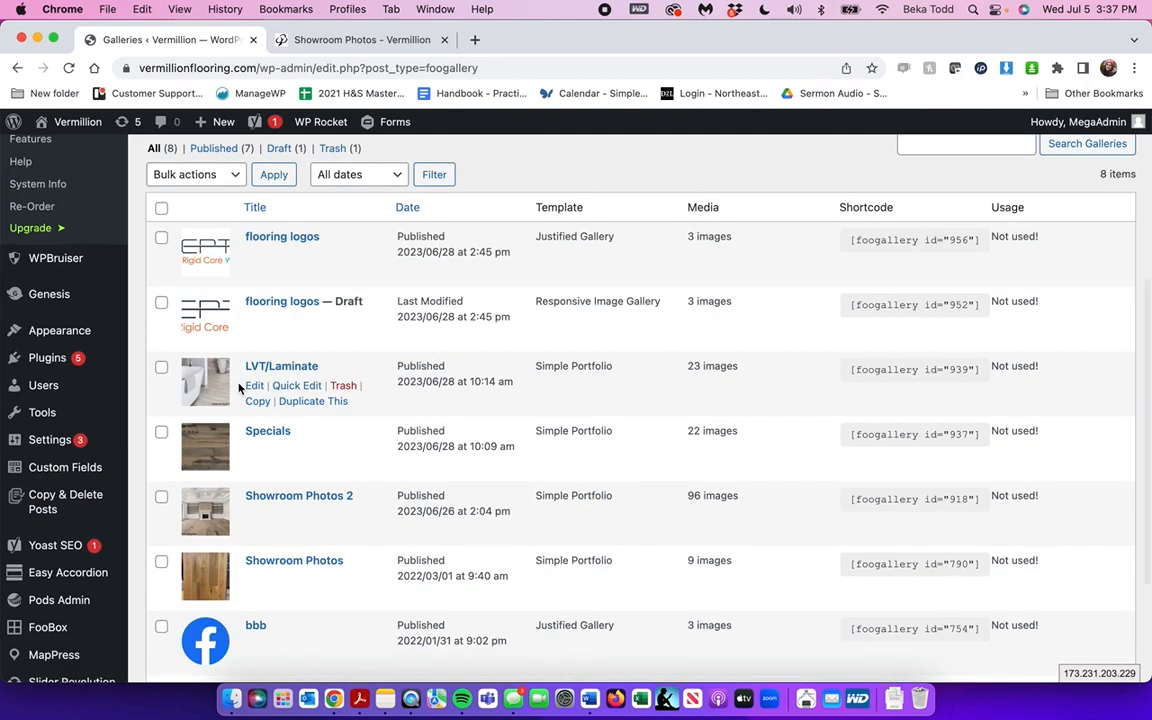
# Step: Open the Widgets page in a separate tab and inspect the map shortcode in the first Visual Editor widget of the Footer 1 area
pyautogui.moveTo(62, 335)
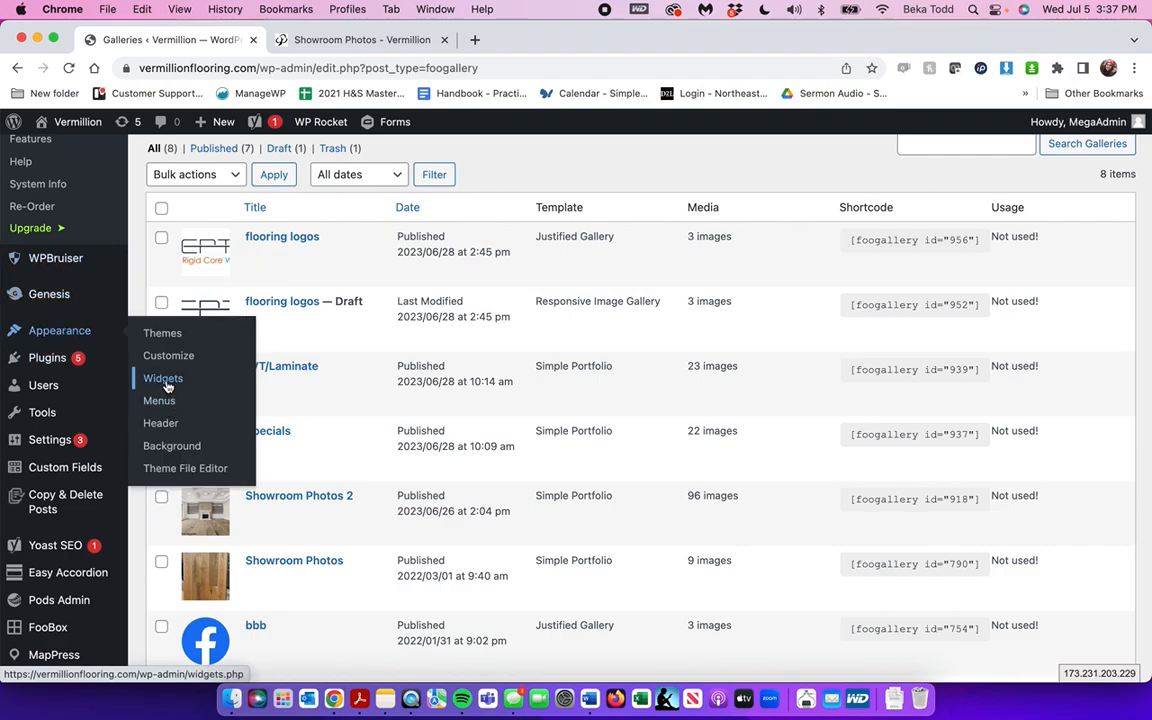
pyautogui.click(164, 380)
pyautogui.click(1110, 189)
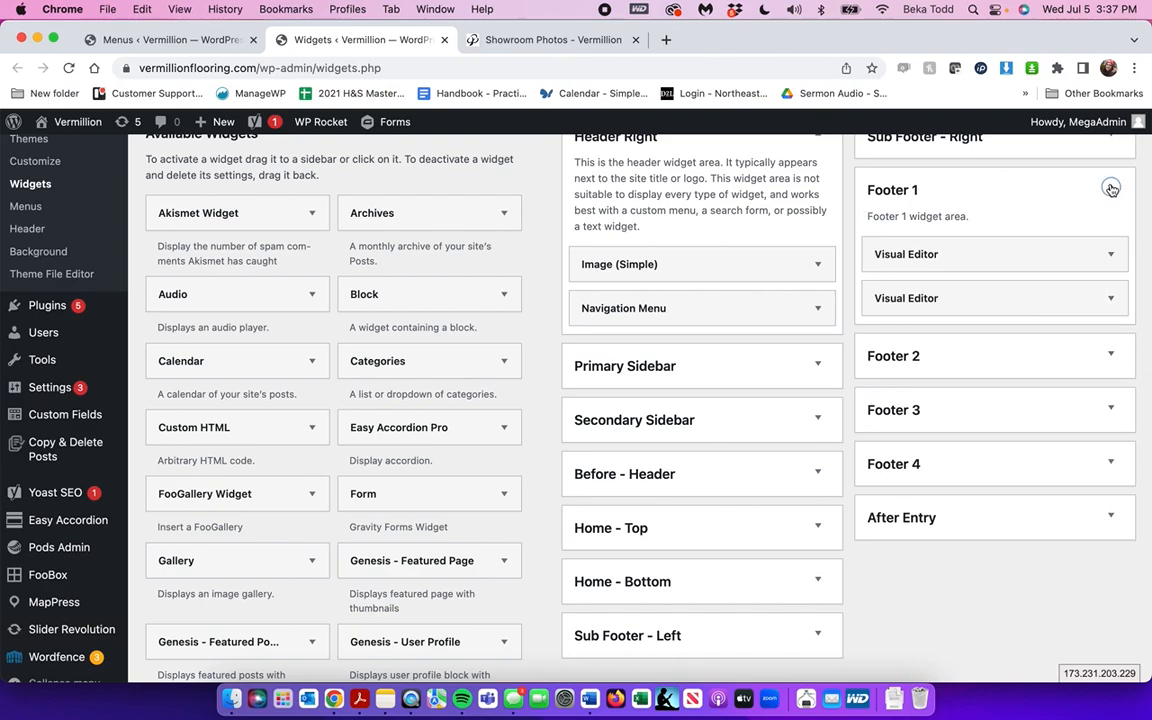
pyautogui.click(1110, 254)
pyautogui.scroll(-1, 1111, 254)
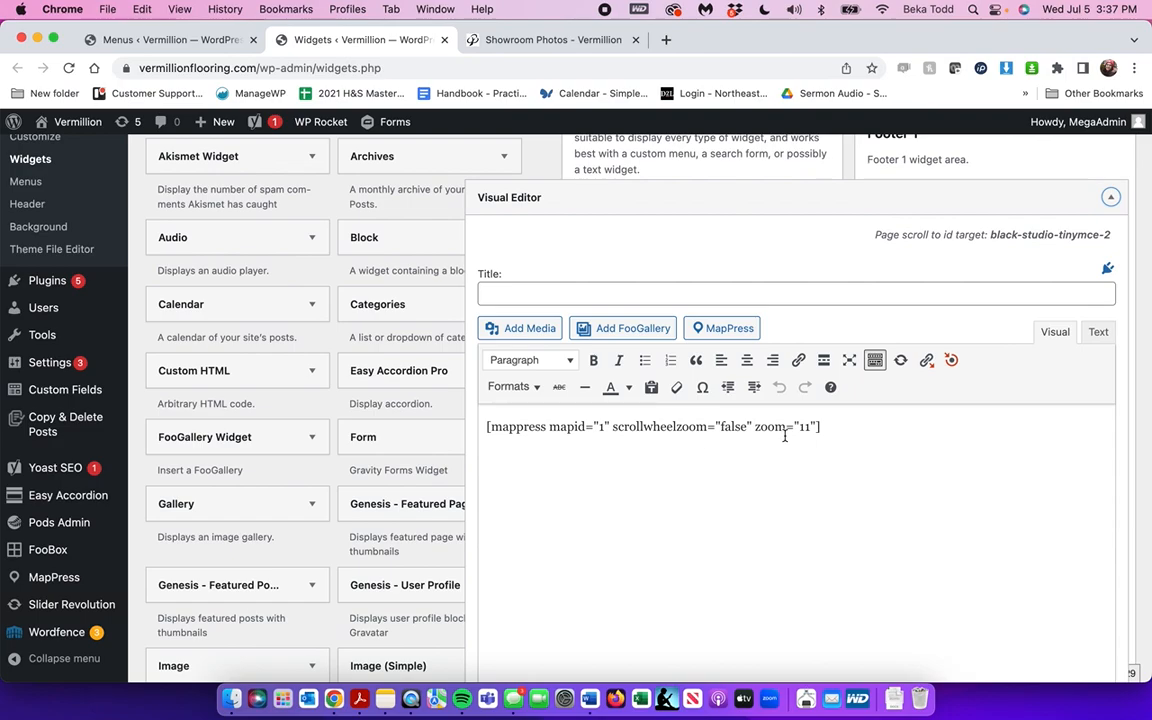
pyautogui.click(1110, 197)
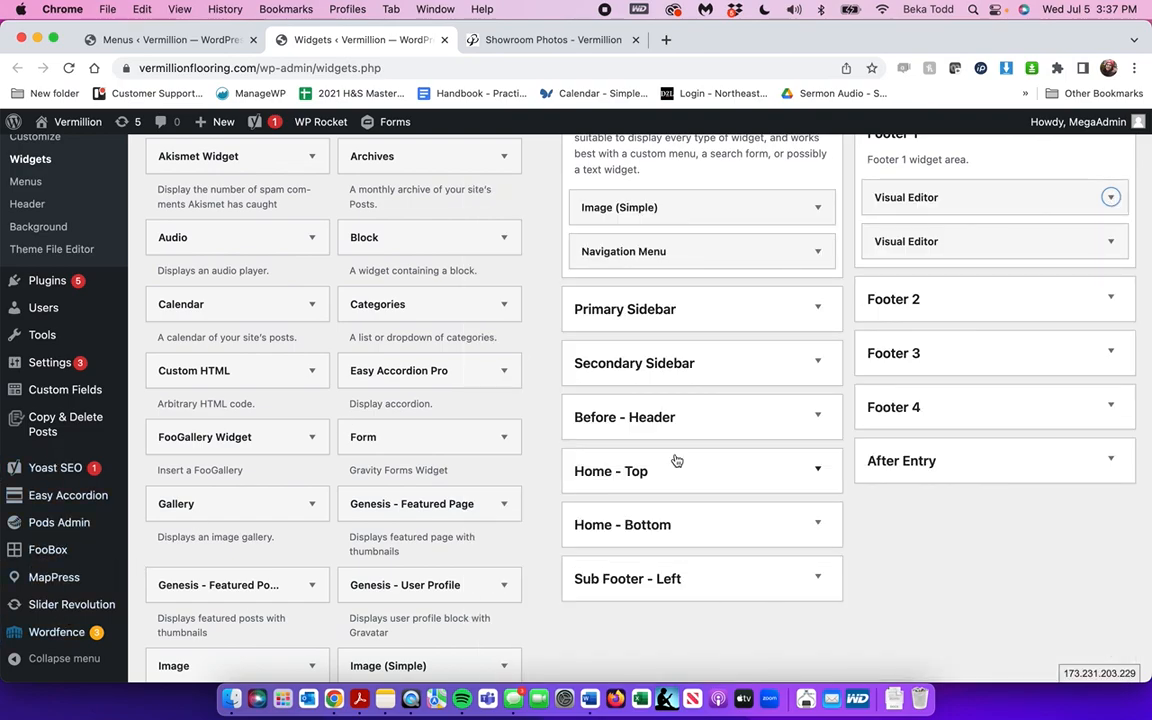
# Step: Inspect the contact details in Footer 1's second Visual Editor widget down to the Careers link, and close the Widgets page without changes
pyautogui.click(1051, 243)
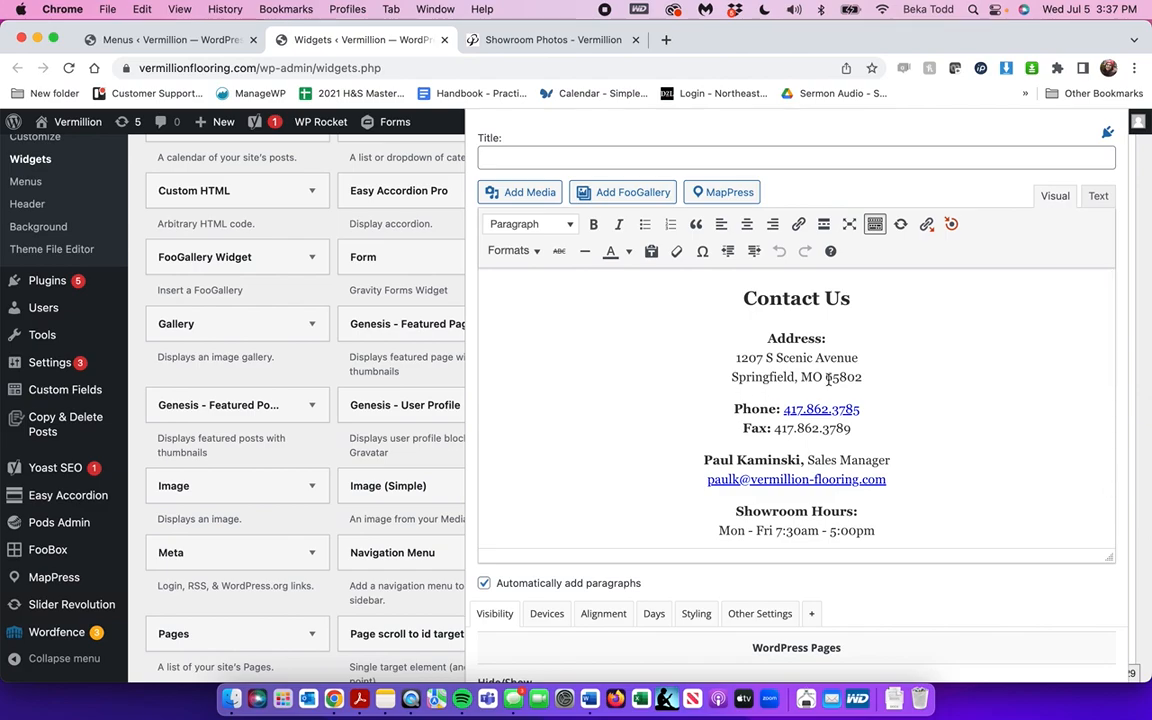
pyautogui.scroll(-2, 828, 380)
pyautogui.click(724, 362)
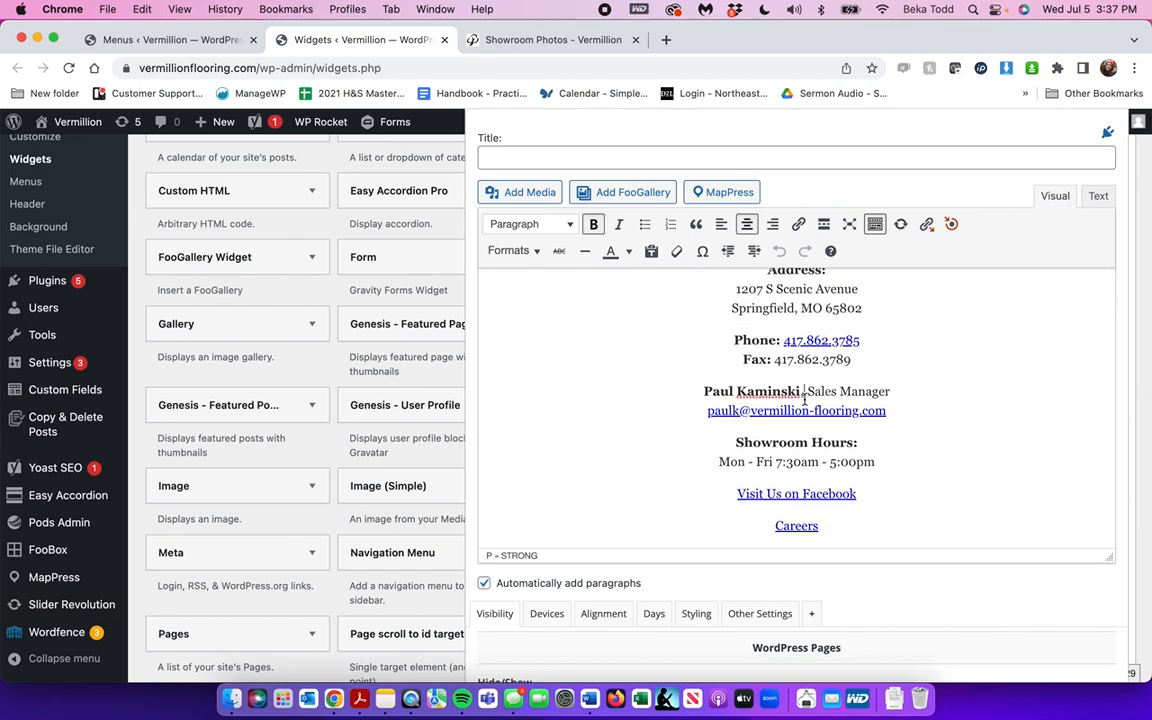
pyautogui.click(802, 411)
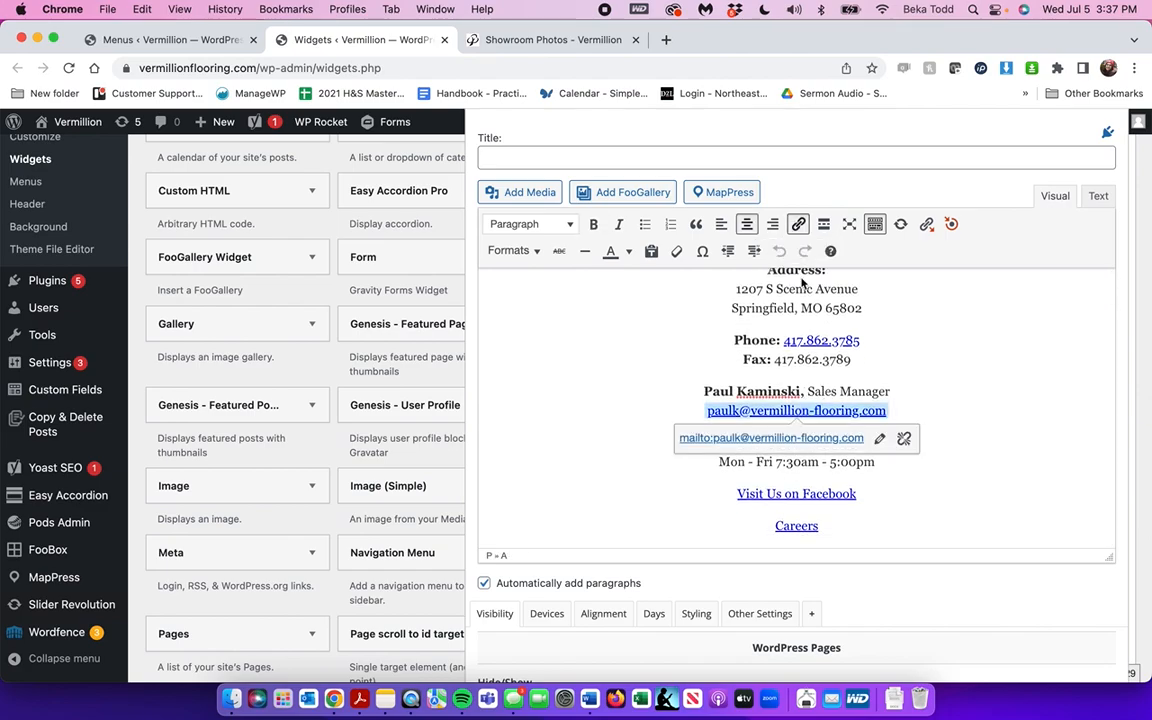
pyautogui.press('super+w')
# Step: Look through the Main Menu structure from Home down to the Careers sub item
pyautogui.scroll(-2, 678, 500)
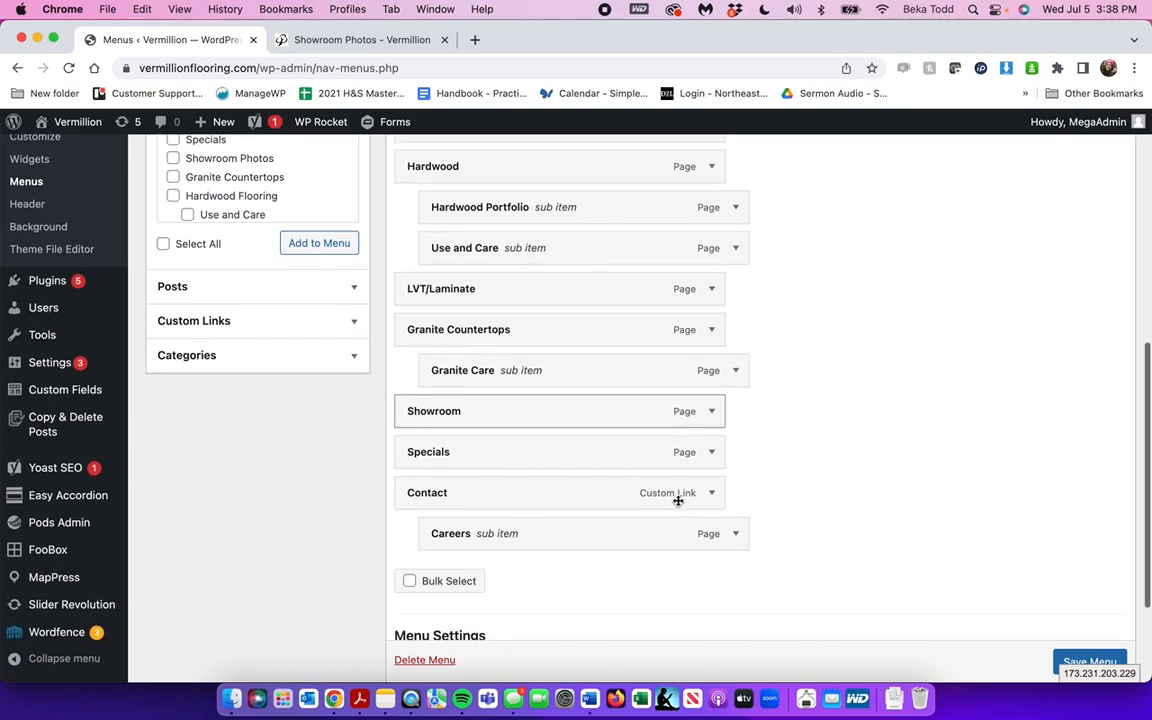
pyautogui.scroll(2, 678, 500)
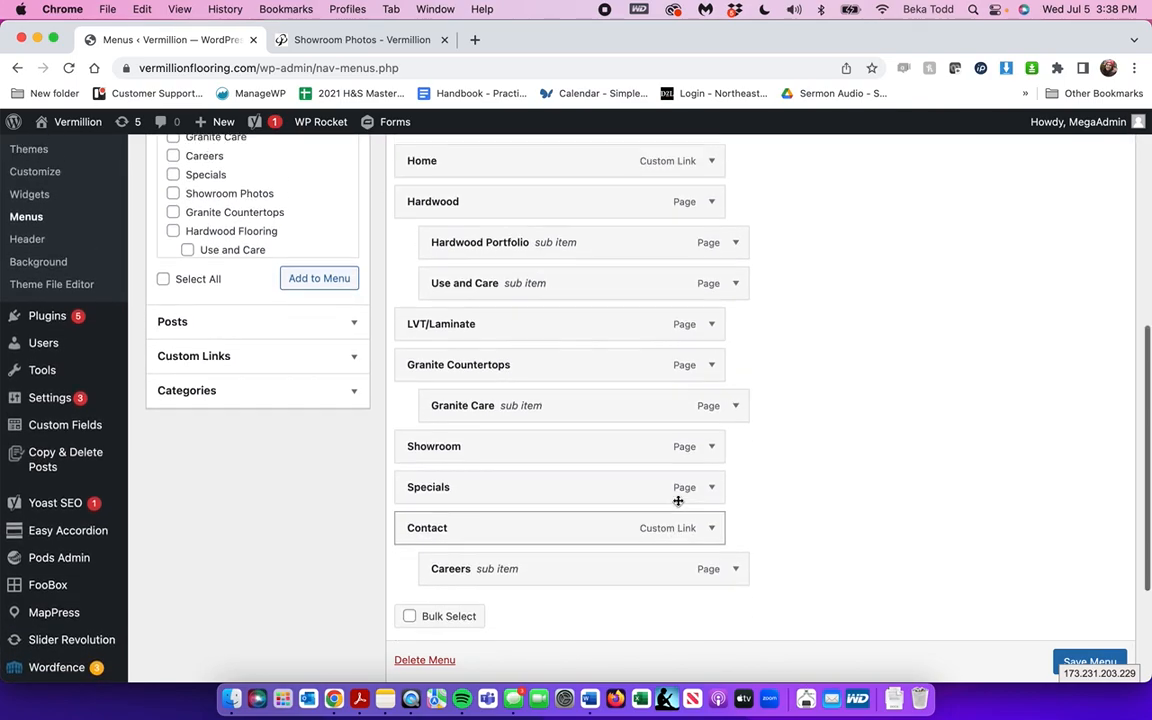
pyautogui.scroll(5, 373, 345)
pyautogui.scroll(-1, 373, 347)
# Step: Open the pages list in a separate tab, start a new page and add a Page Group element to its content
pyautogui.keyDown('super'); pyautogui.click(44, 276); pyautogui.keyUp('super')
pyautogui.click(548, 40)
pyautogui.click(226, 165)
pyautogui.scroll(-1, 487, 421)
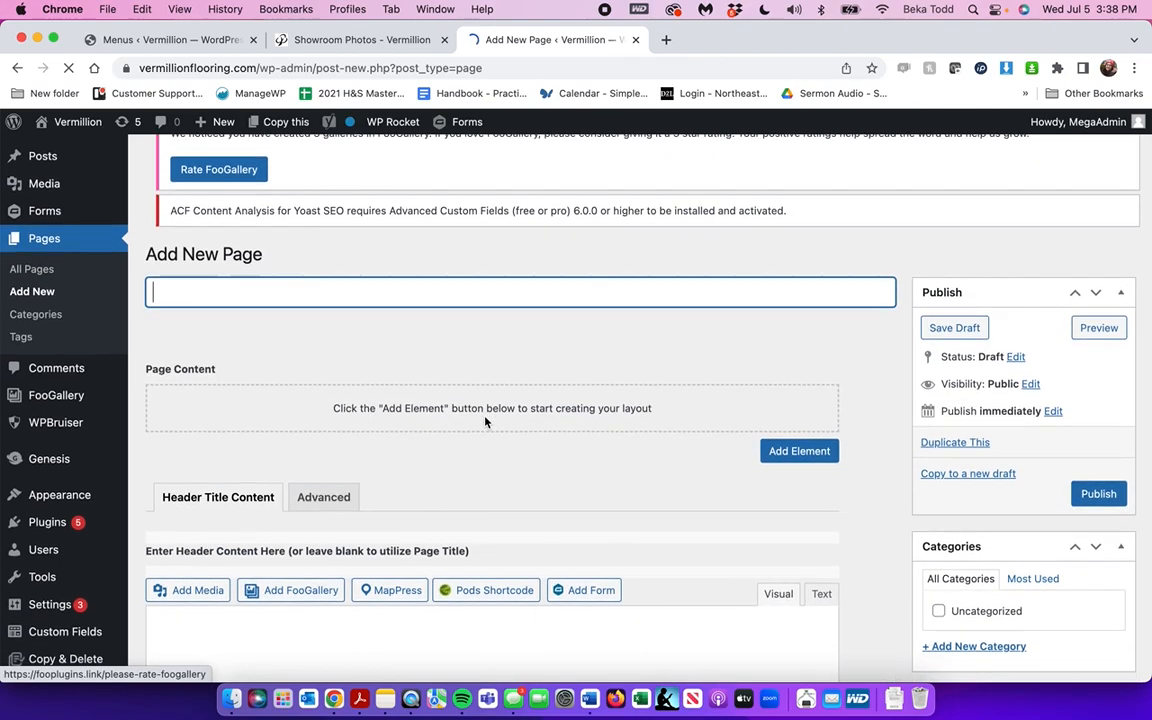
pyautogui.click(806, 472)
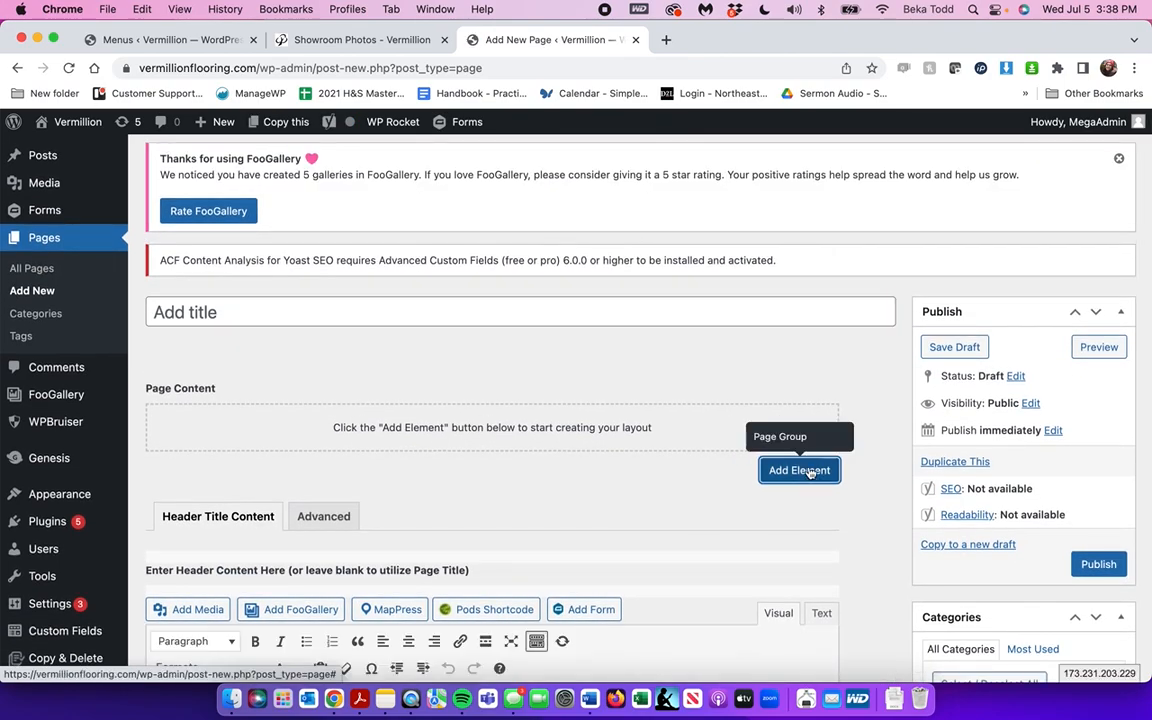
pyautogui.click(790, 437)
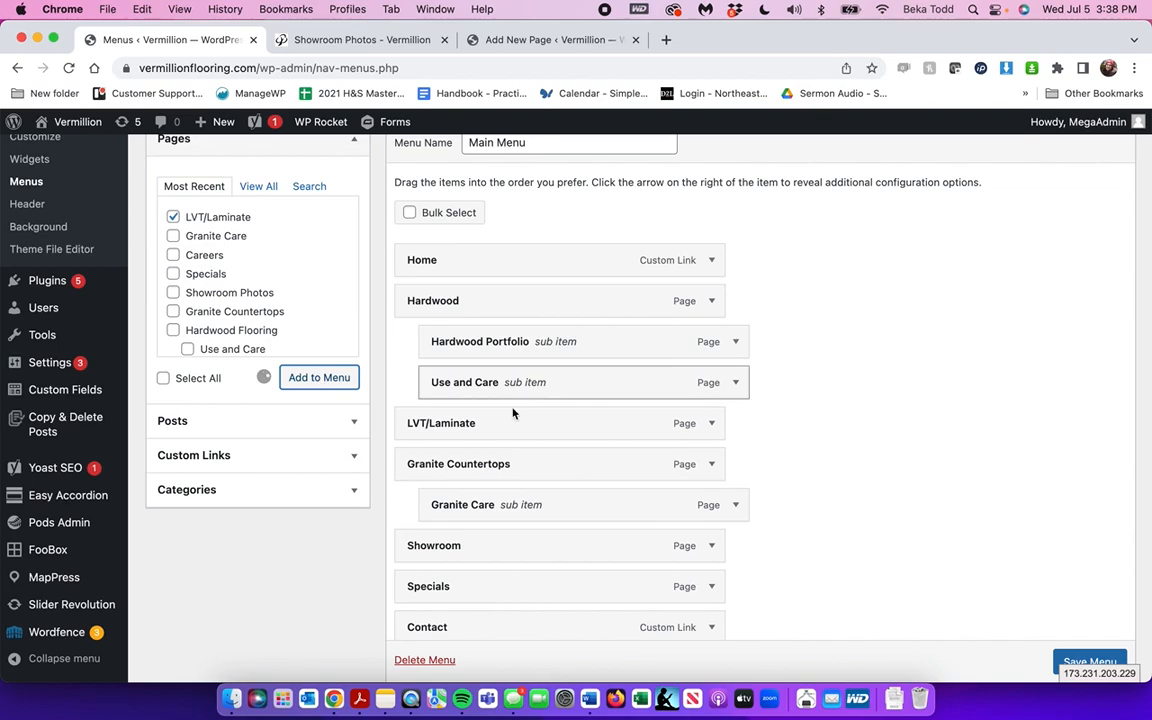
# Step: Try repositioning the added LVT/Laminate page item at the end of the Main Menu, and review the menu structure
pyautogui.scroll(-5, 610, 424)
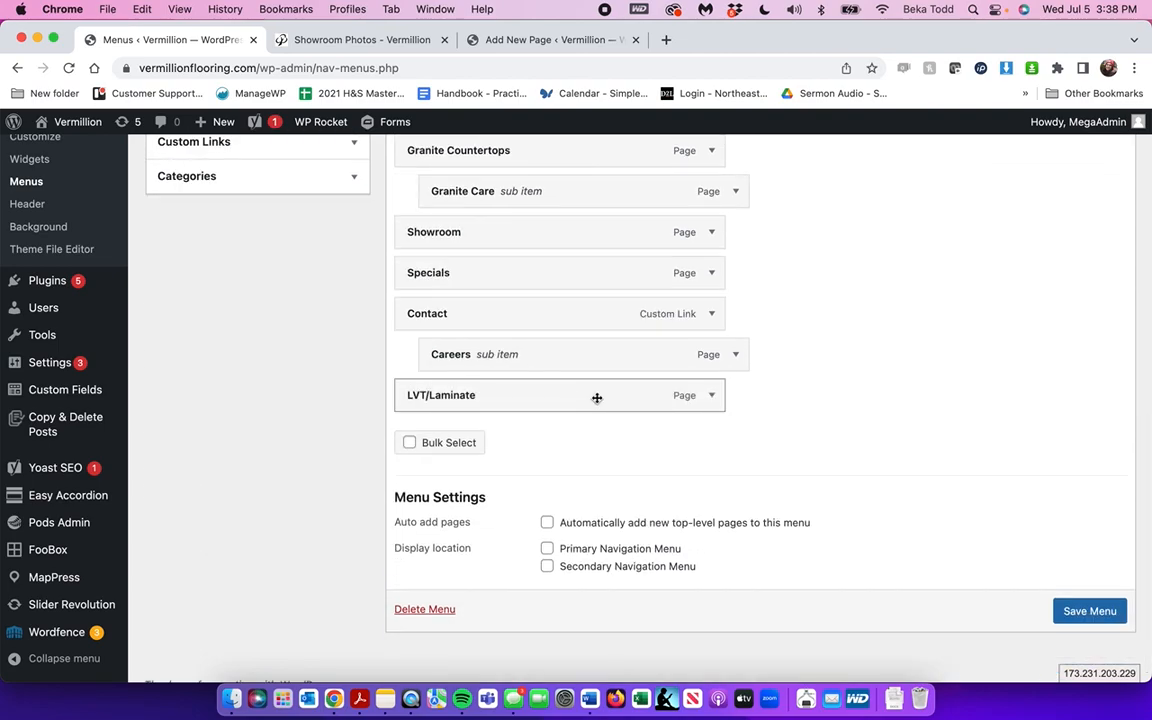
pyautogui.moveTo(596, 398); pyautogui.dragTo(620, 420)
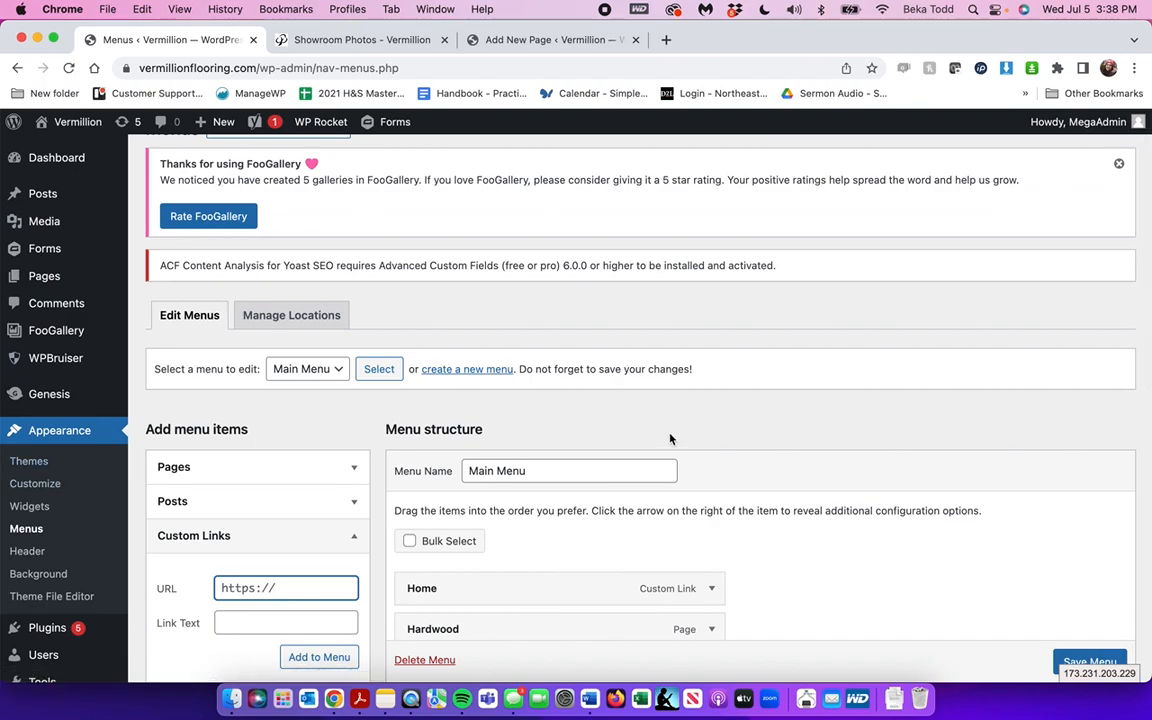
pyautogui.scroll(-5, 413, 441)
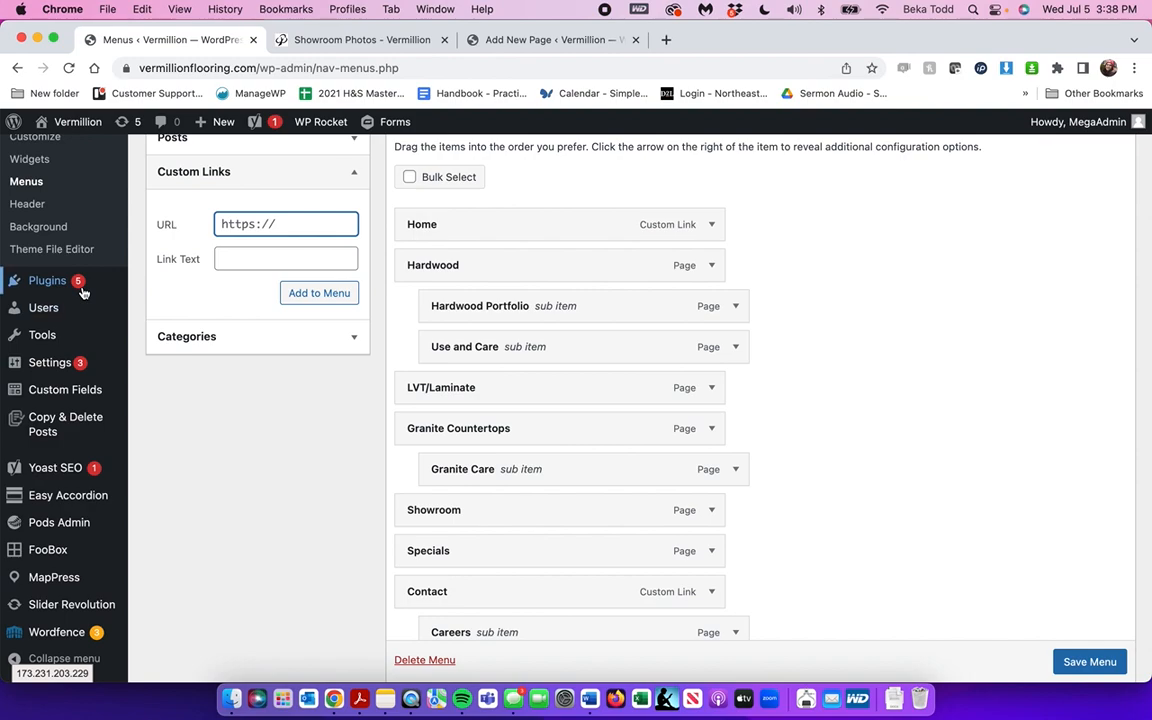
# Step: Open the FAQ accordion group for editing in Easy Accordion, and open the hardwood Use and Care page on the live site
pyautogui.moveTo(83, 291)
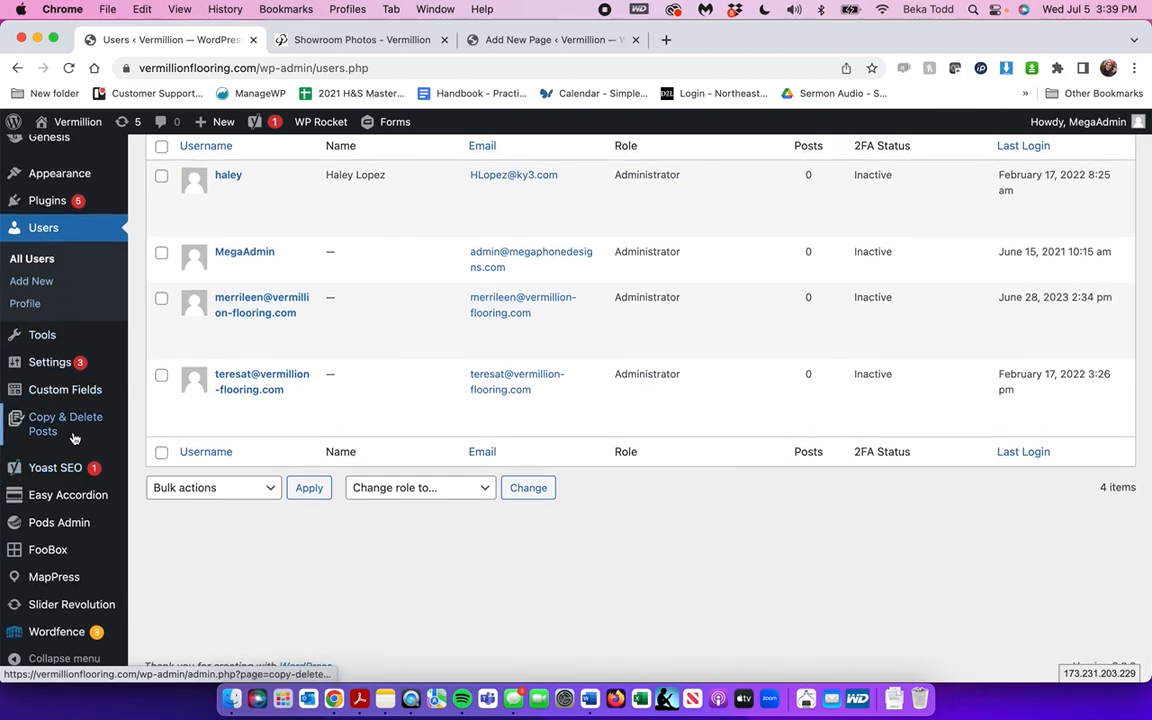
pyautogui.click(74, 500)
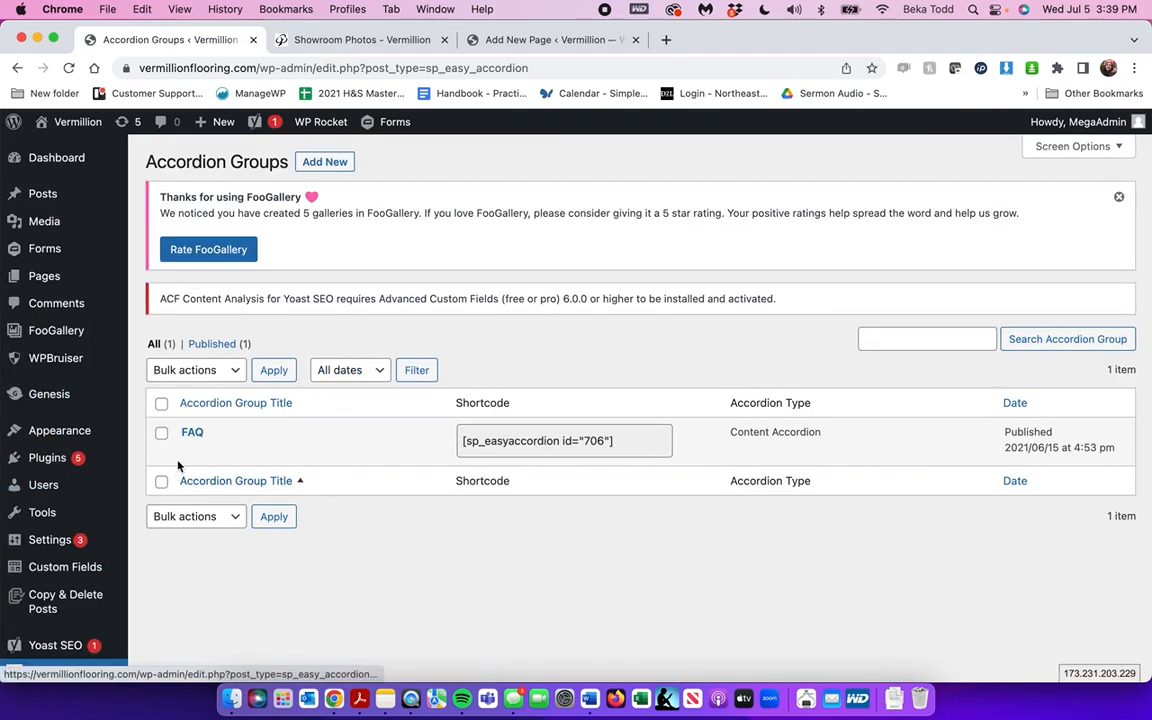
pyautogui.click(193, 434)
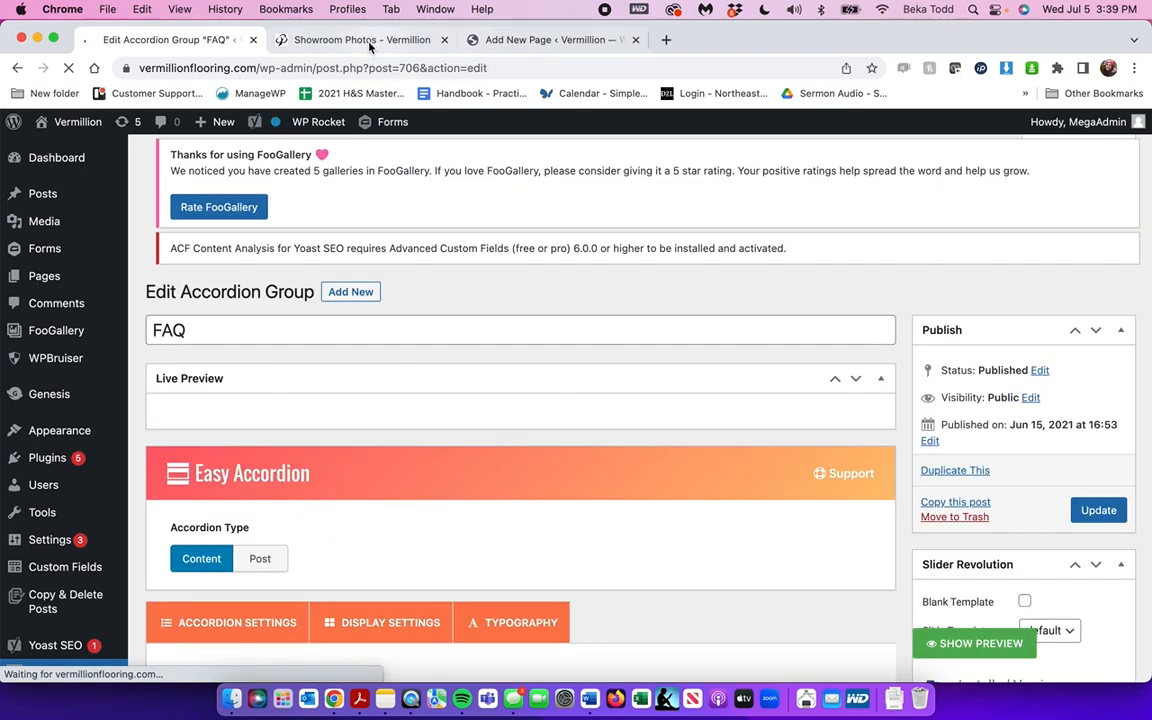
pyautogui.click(369, 45)
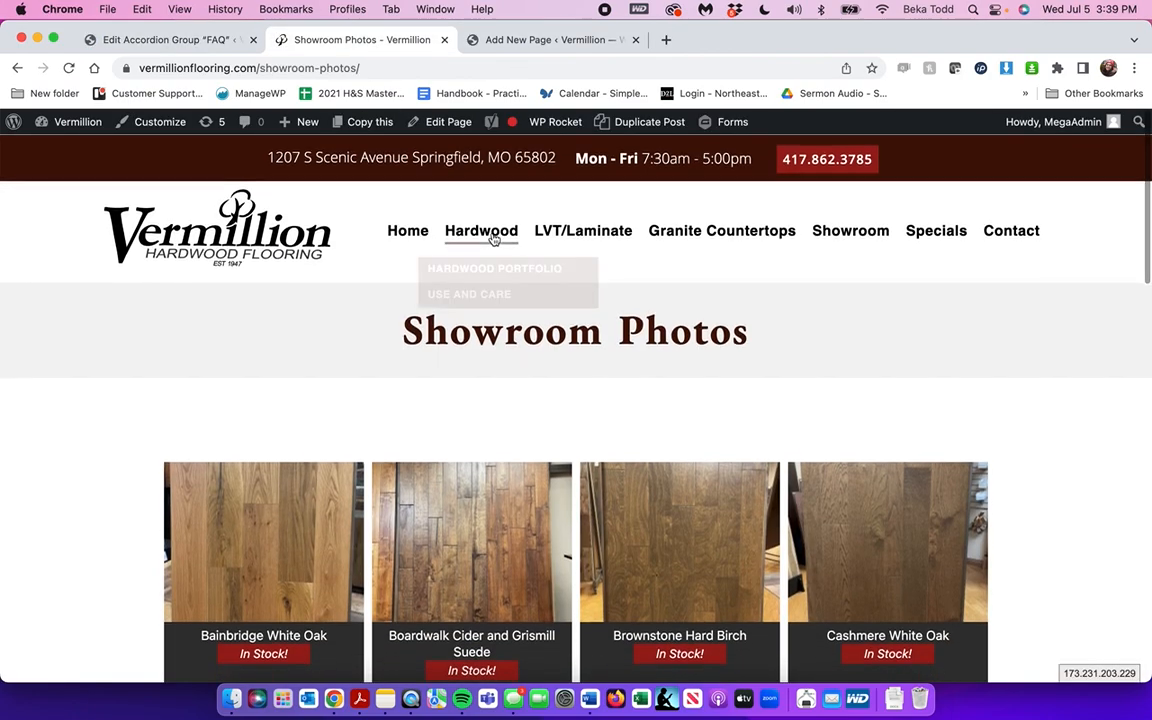
pyautogui.click(494, 294)
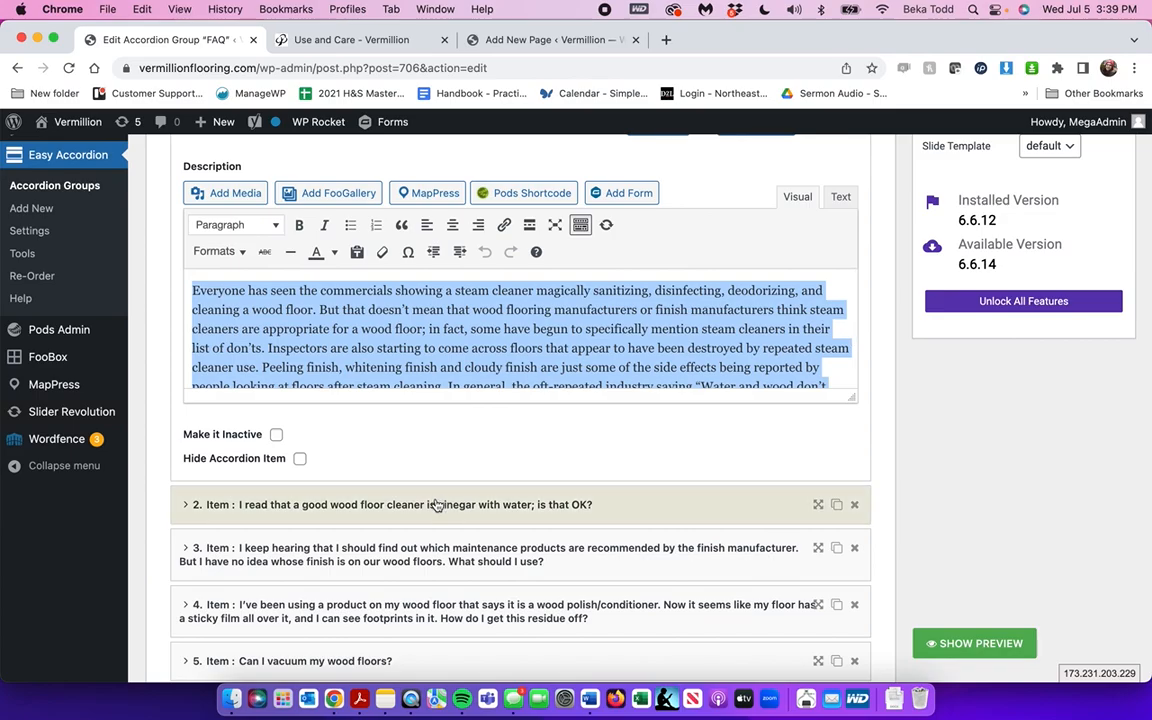
# Step: Expand the FAQ item about cleaning with vinegar and water, and look through its description and the accordion settings
pyautogui.click(437, 506)
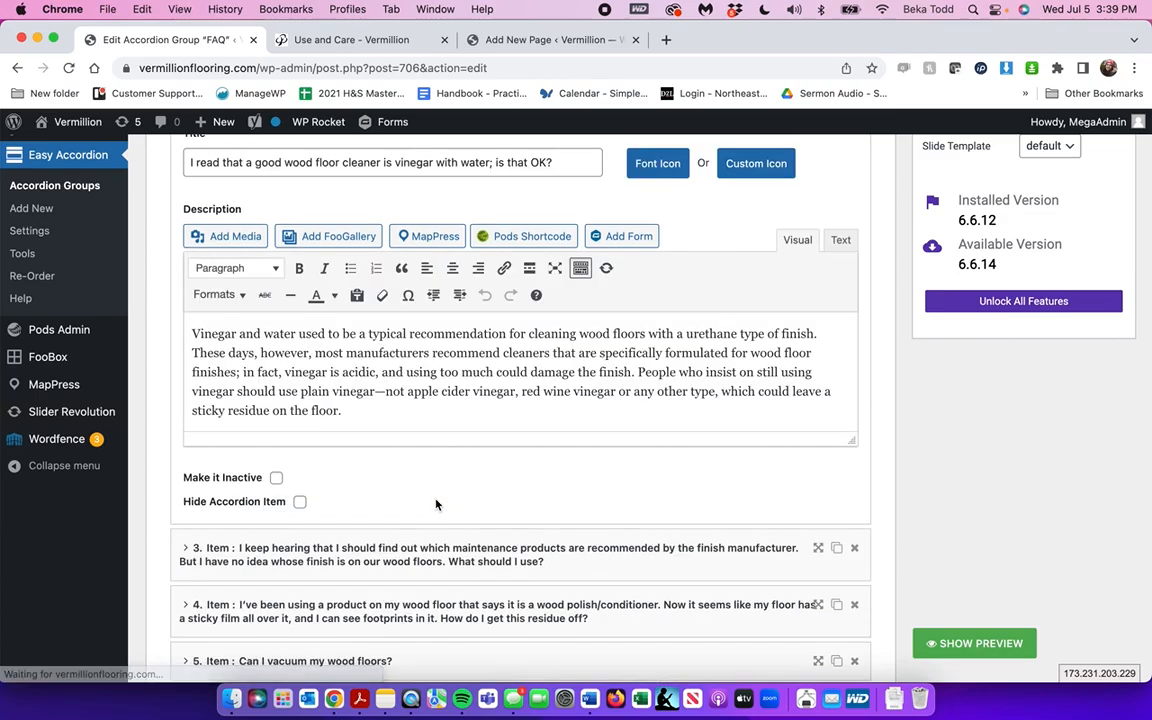
pyautogui.click(408, 356)
pyautogui.scroll(4, 408, 356)
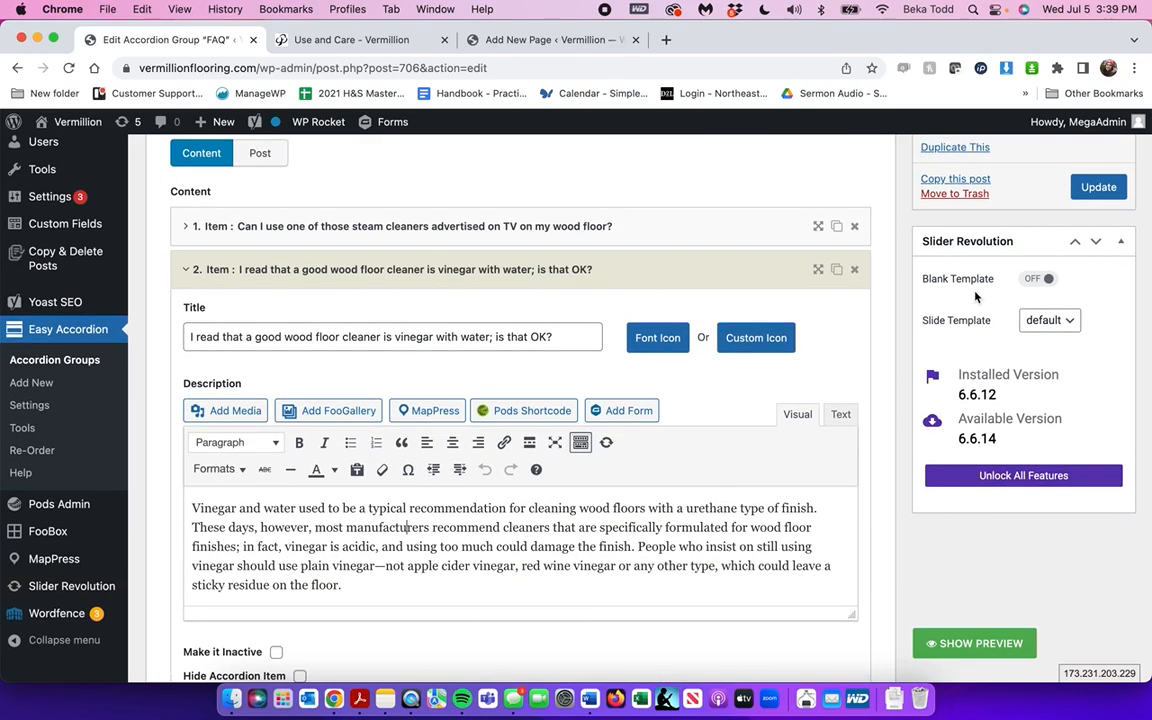
pyautogui.scroll(-15, 694, 419)
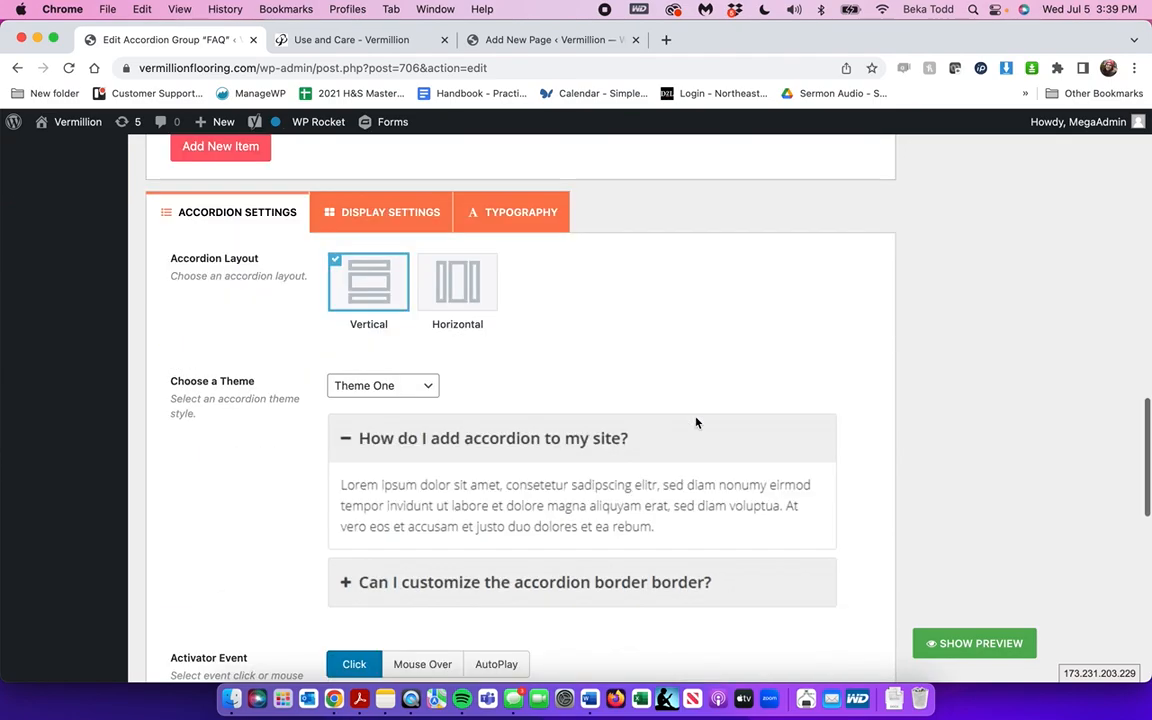
pyautogui.scroll(15, 334, 404)
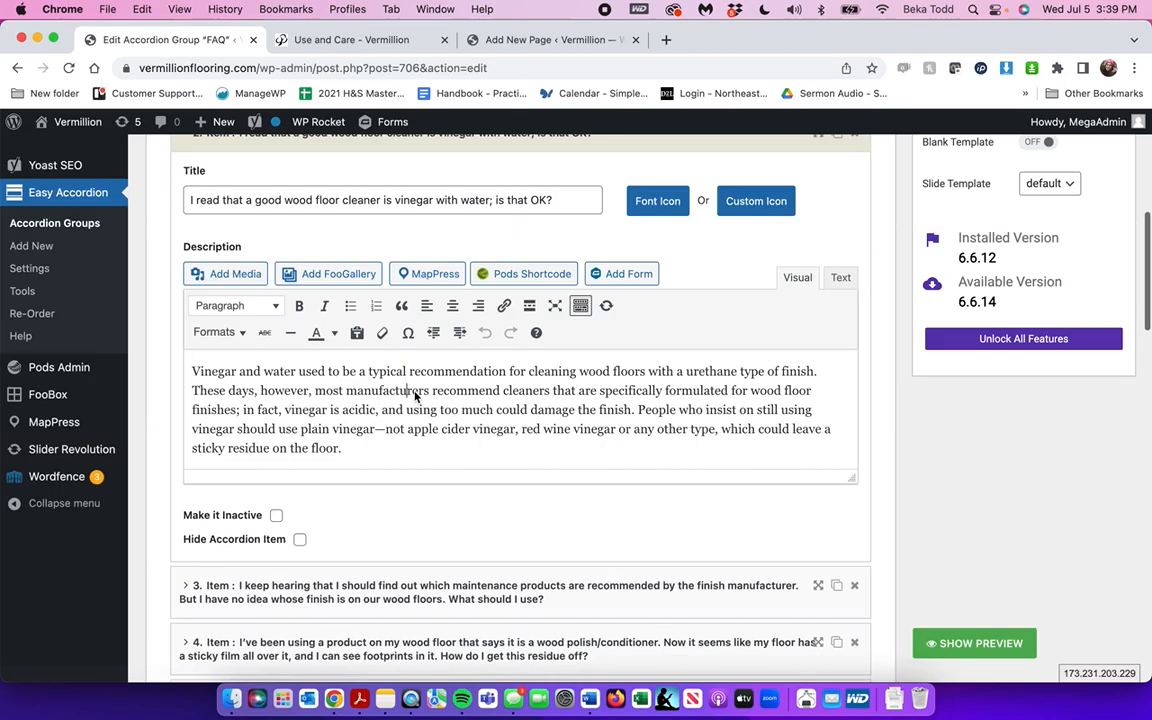
# Step: Return to the Accordion Groups list and look at the FAQ group's entry and shortcode
pyautogui.click(64, 390)
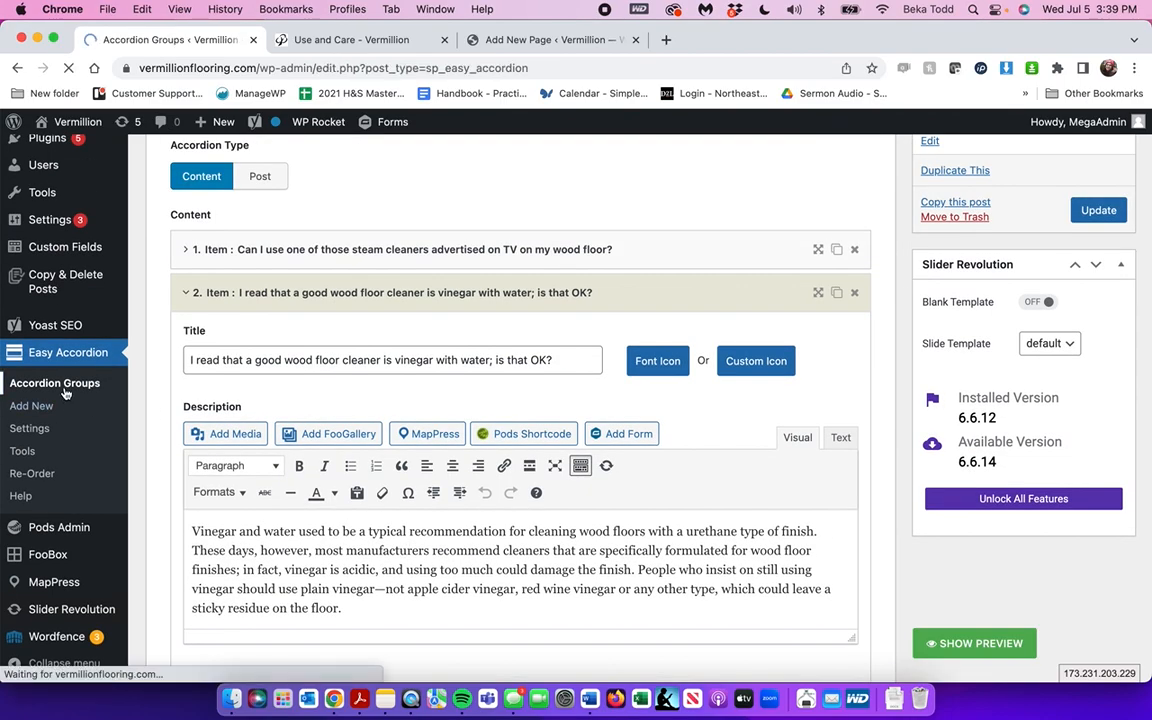
pyautogui.scroll(-3, 247, 472)
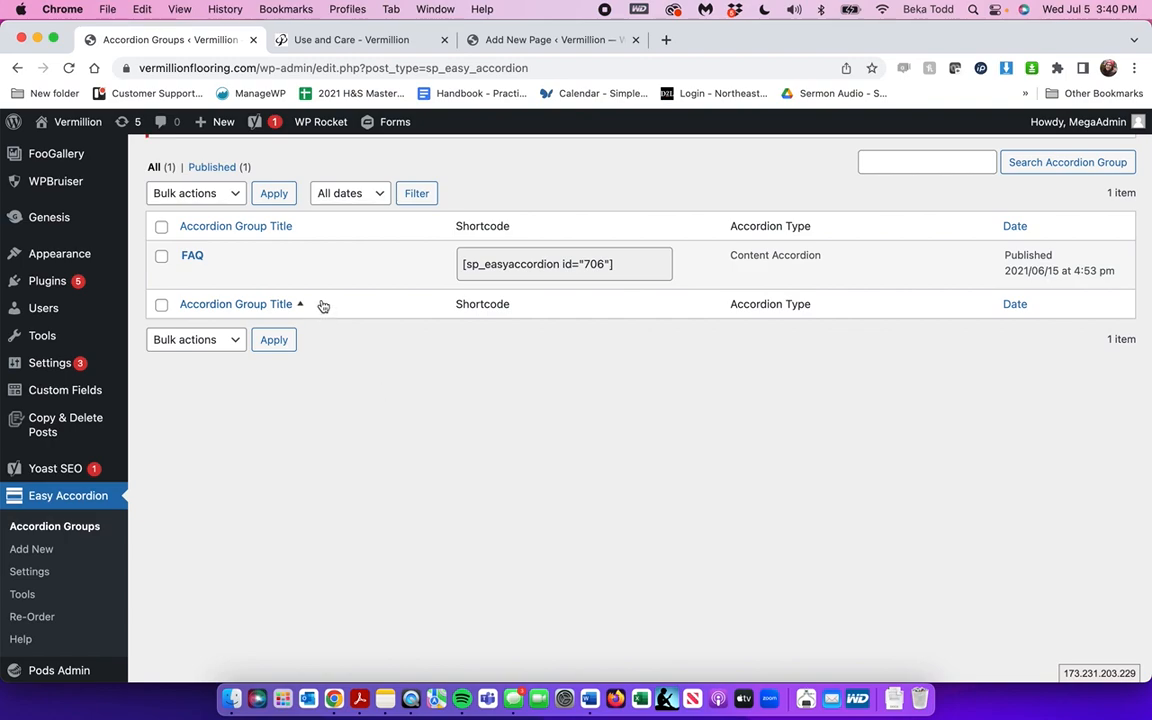
pyautogui.moveTo(351, 270)
pyautogui.scroll(-3, 363, 512)
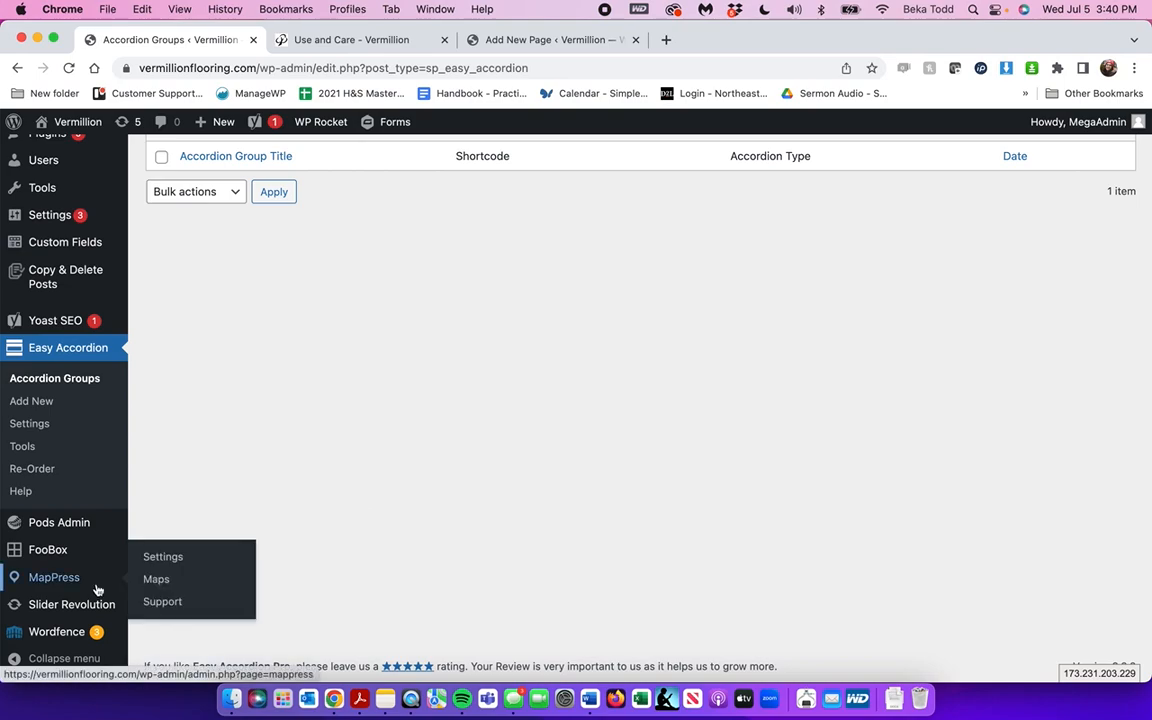
# Step: Open the Slider Revolution overview, and go from the live Use and Care page to the site's homepage
pyautogui.moveTo(70, 580)
pyautogui.moveTo(64, 608)
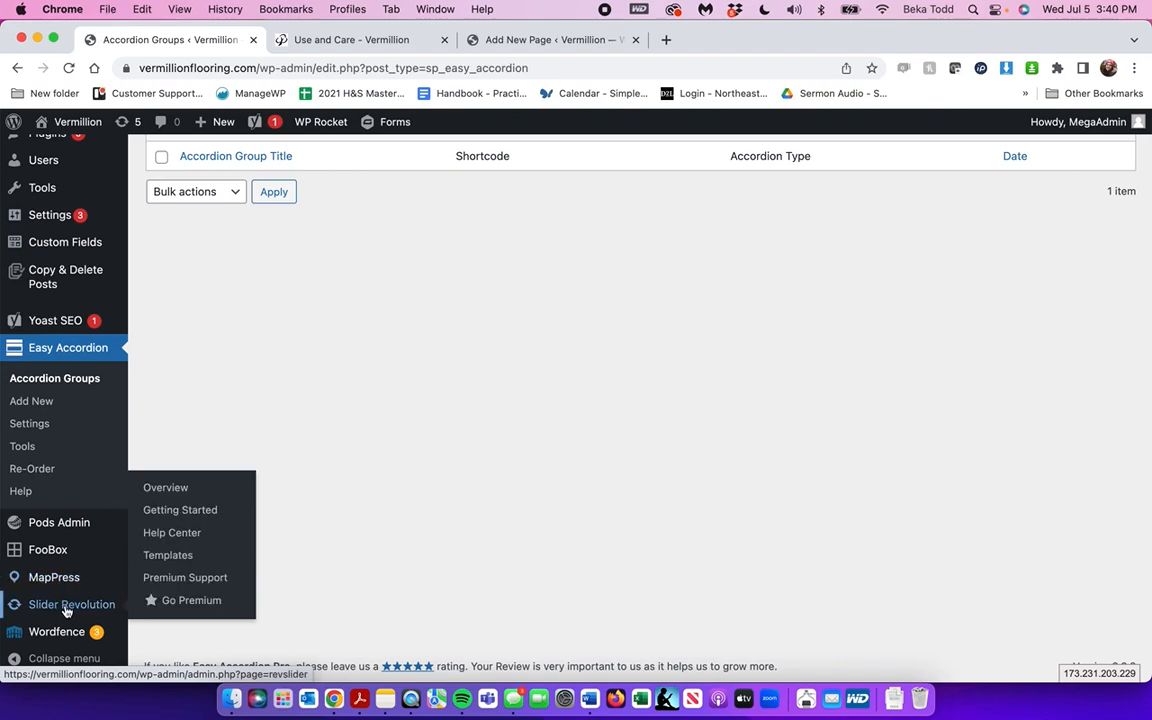
pyautogui.click(66, 607)
pyautogui.click(370, 40)
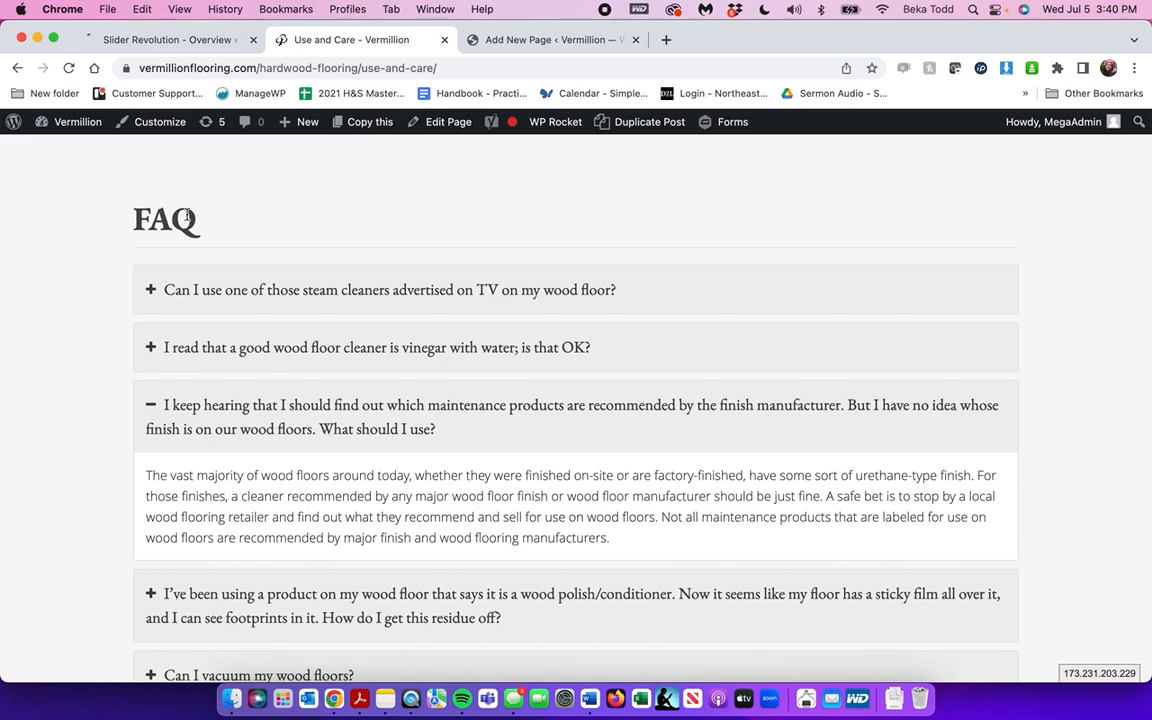
pyautogui.scroll(15, 187, 218)
pyautogui.click(215, 255)
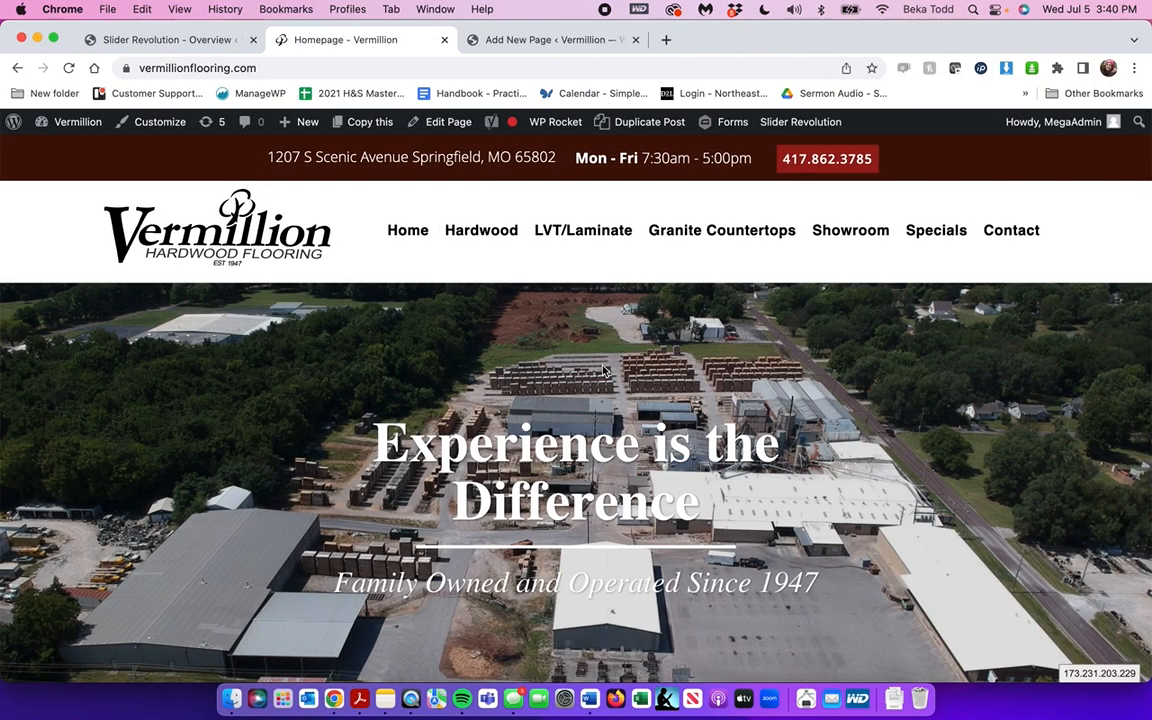
# Step: Look through the homepage from the hero slider down past the care guide section, and switch back to the Slider Revolution tab
pyautogui.scroll(-10, 602, 371)
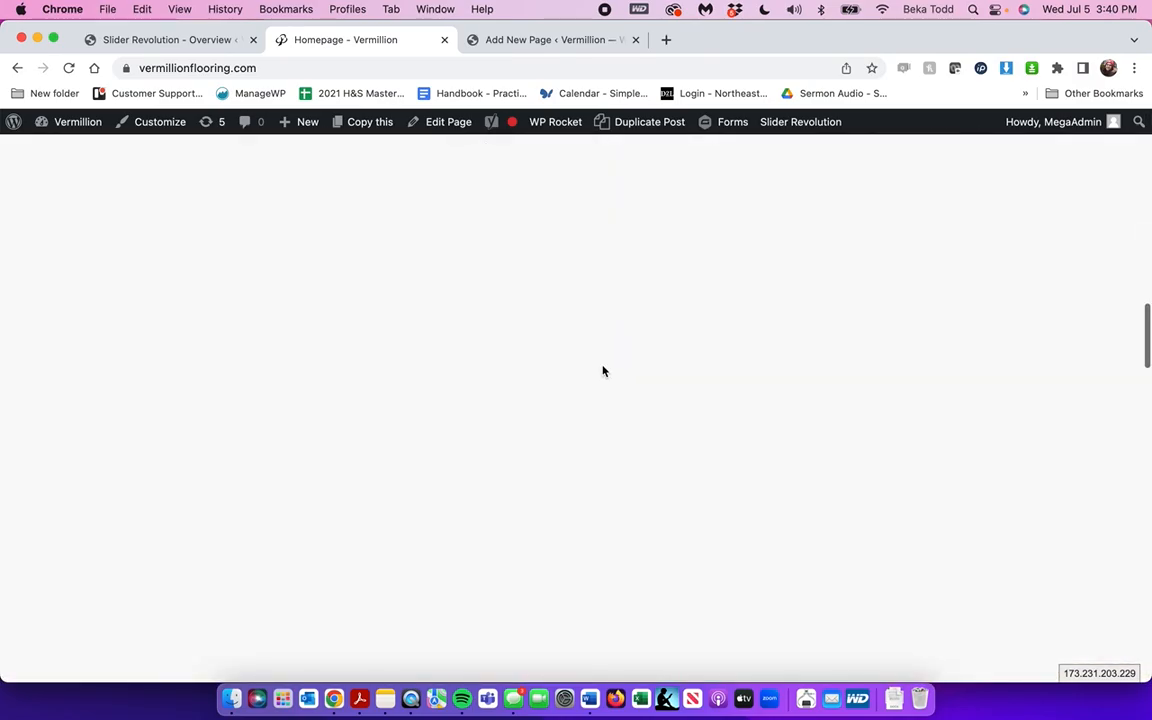
pyautogui.scroll(-10, 602, 371)
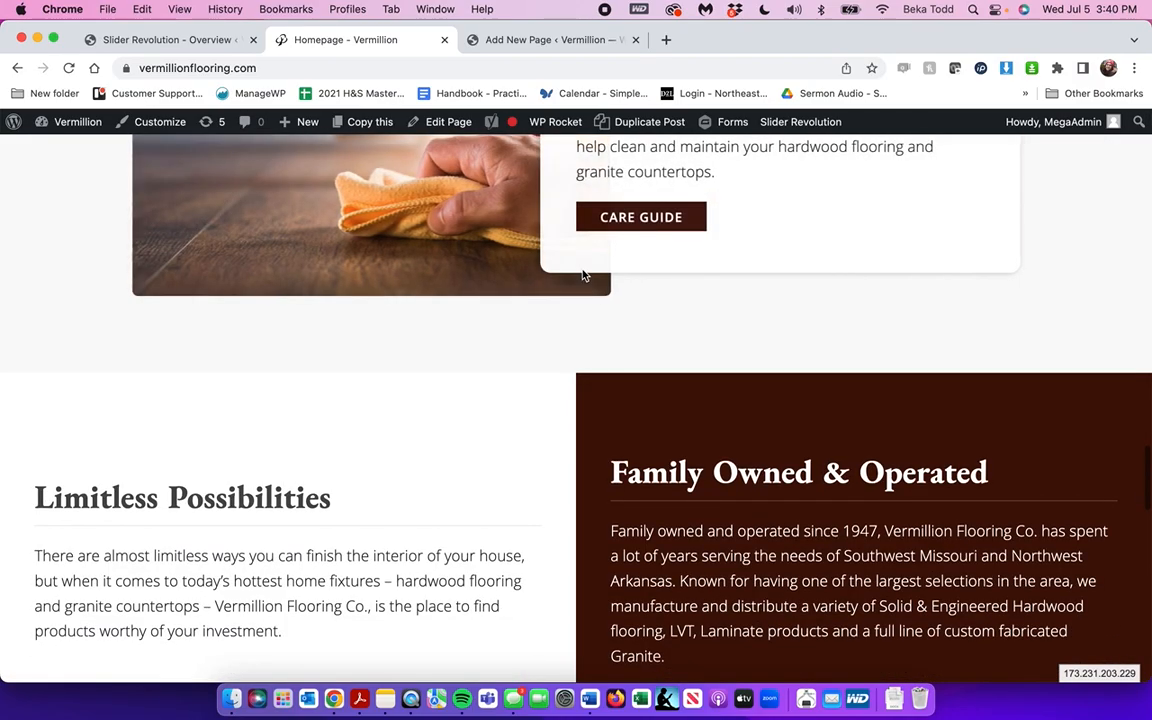
pyautogui.scroll(-5, 585, 275)
pyautogui.hotkey('ctrl', 'shift', 'Tab')
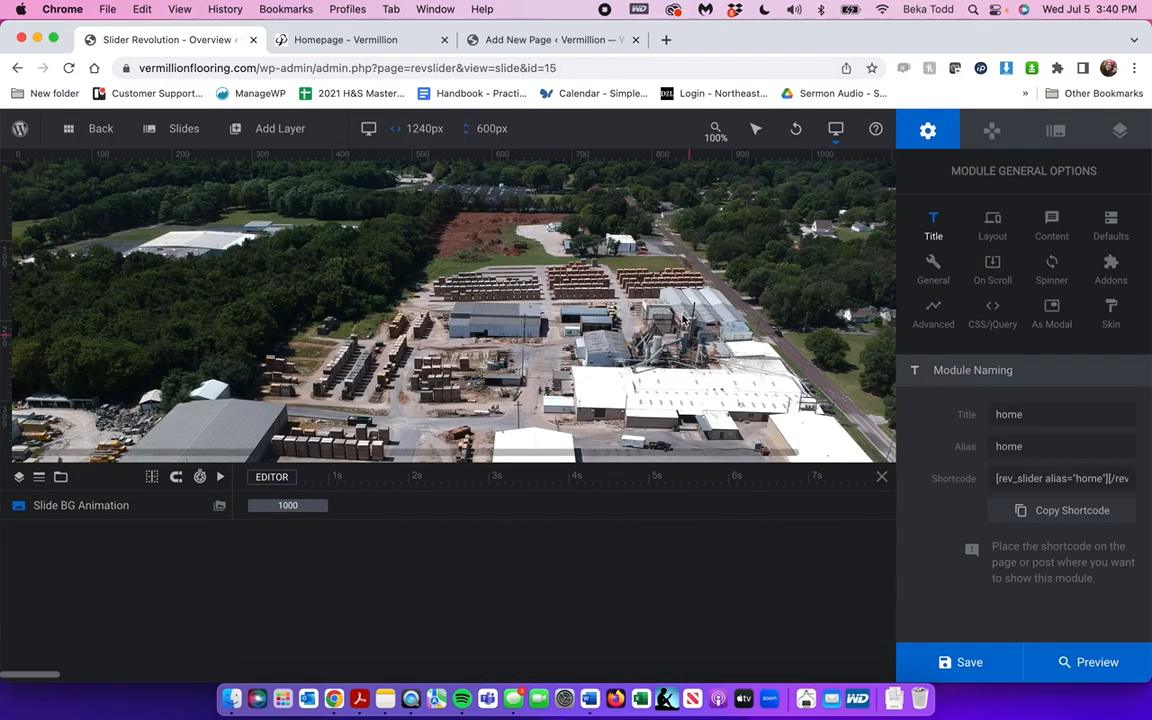
# Step: Look at the text content of the global layer reading "Family Owned and Operated Since 1947" and return to the first slide
pyautogui.click(500, 336)
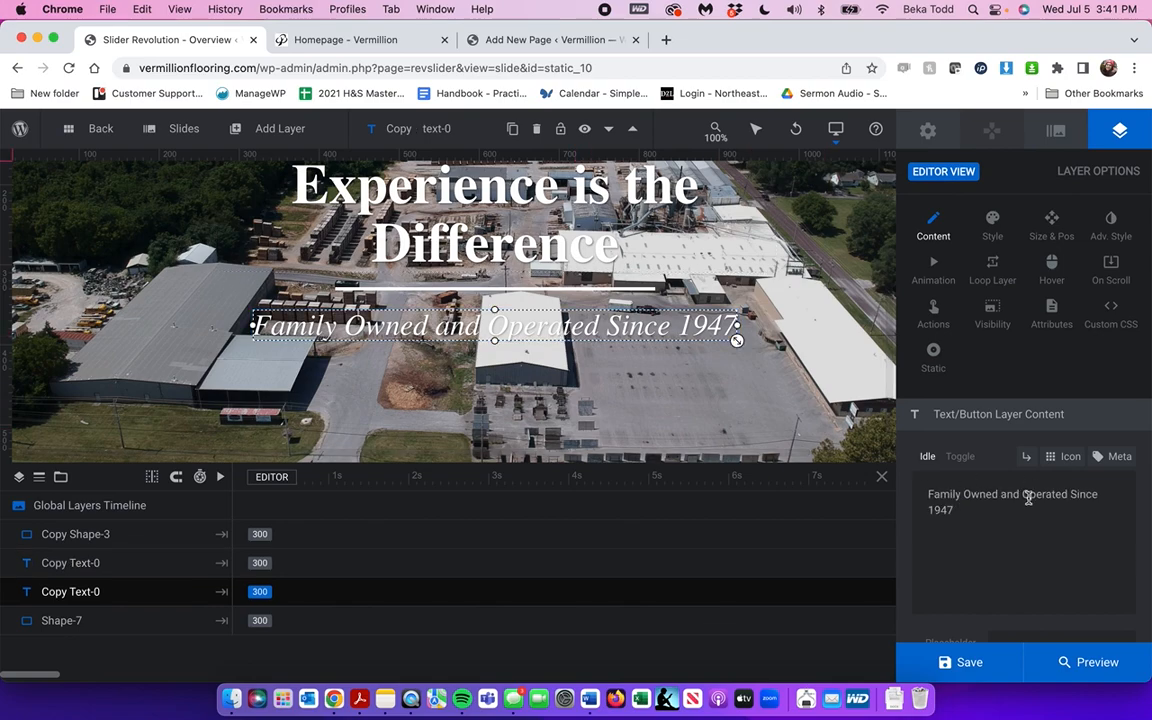
pyautogui.tripleClick(1028, 496)
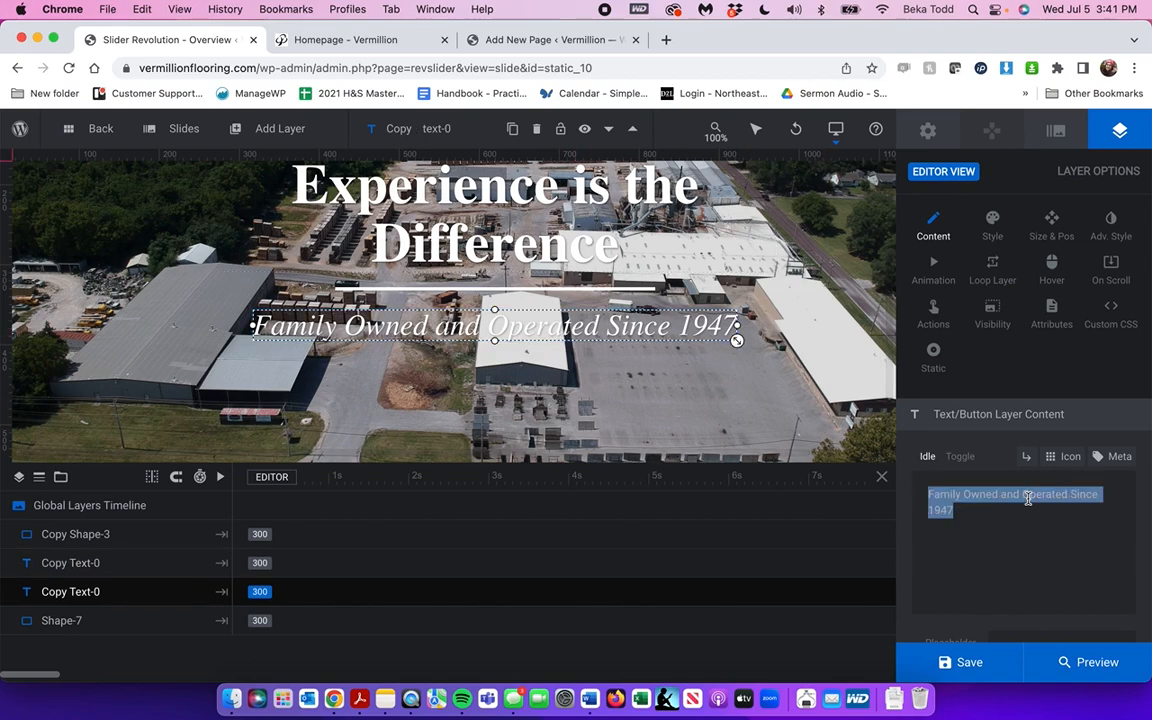
pyautogui.moveTo(175, 145)
pyautogui.click(188, 211)
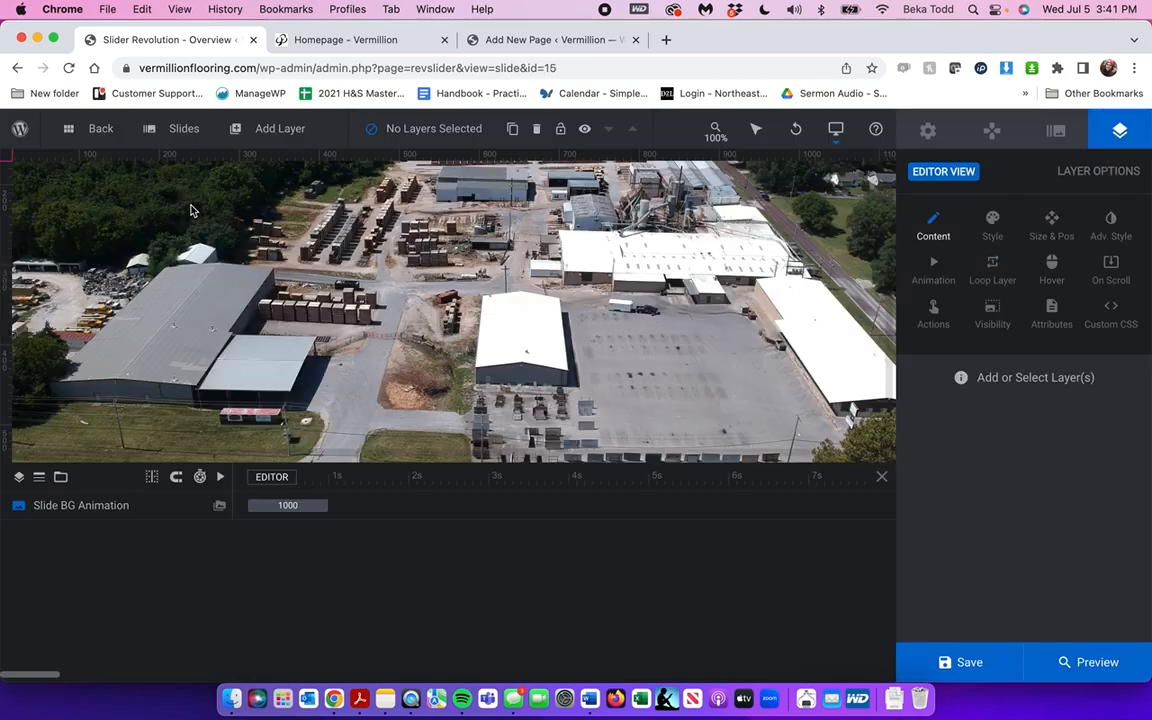
# Step: Try replacing the second slide's background with the bedroom photo from the media library, and leave the slider editor without keeping the change
pyautogui.click(188, 232)
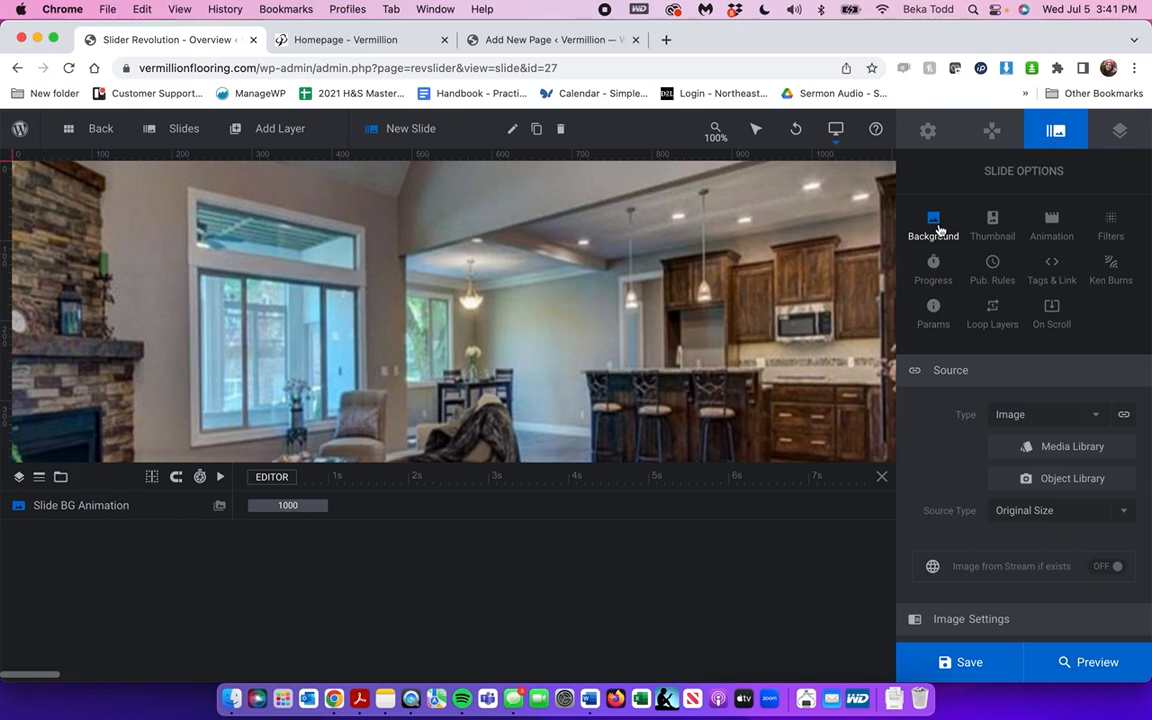
pyautogui.click(1055, 447)
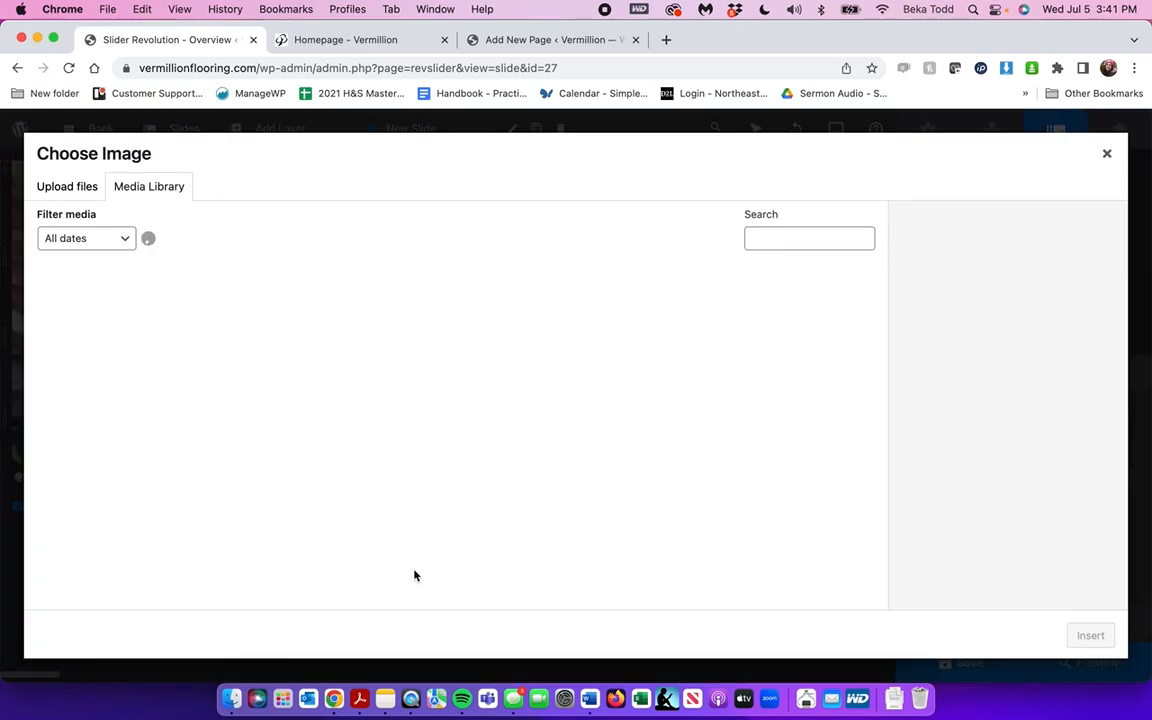
pyautogui.click(699, 461)
pyautogui.click(1092, 637)
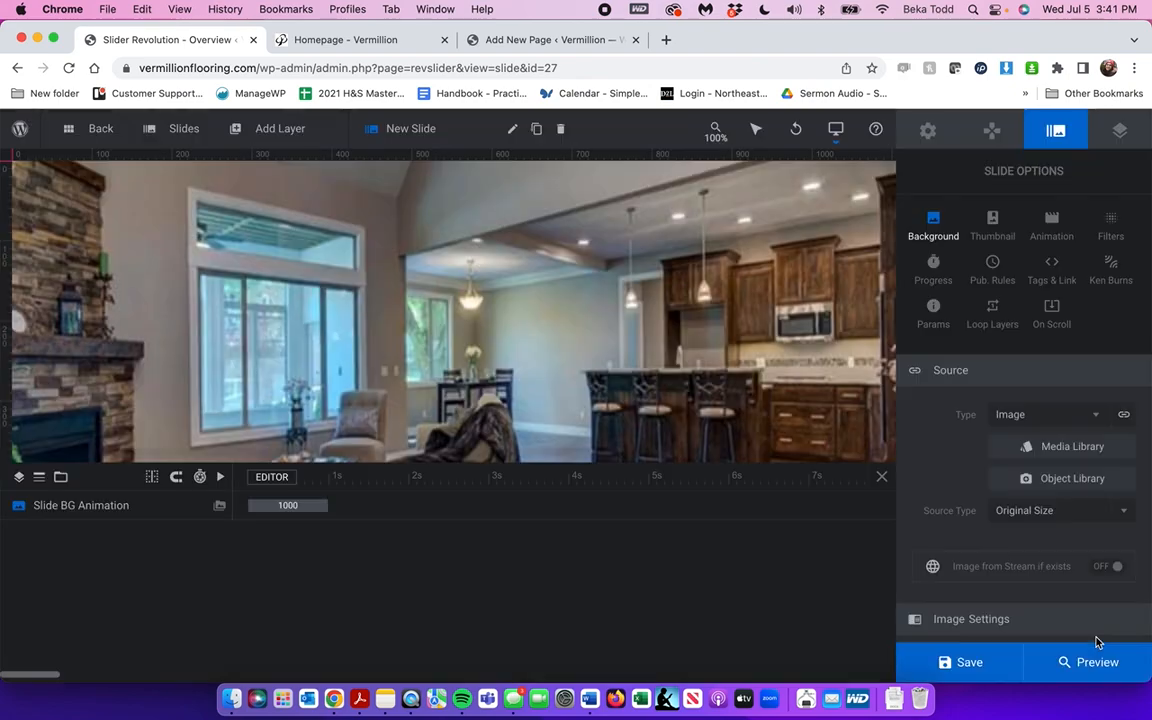
pyautogui.click(968, 675)
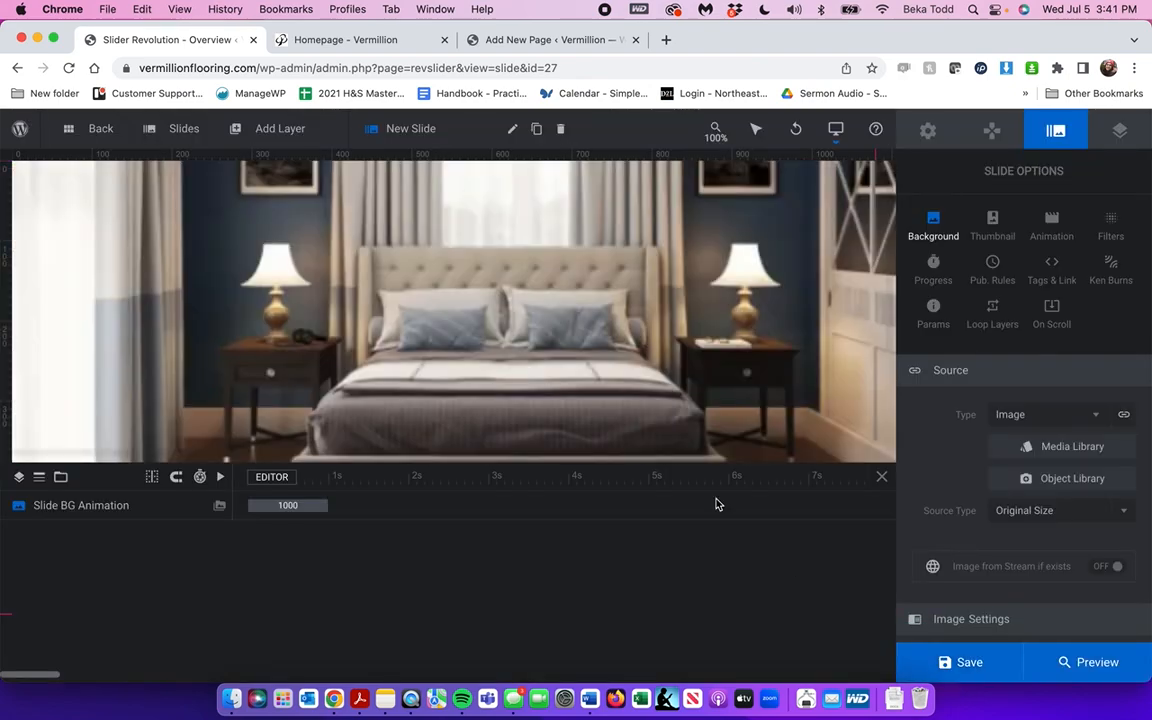
pyautogui.click(92, 128)
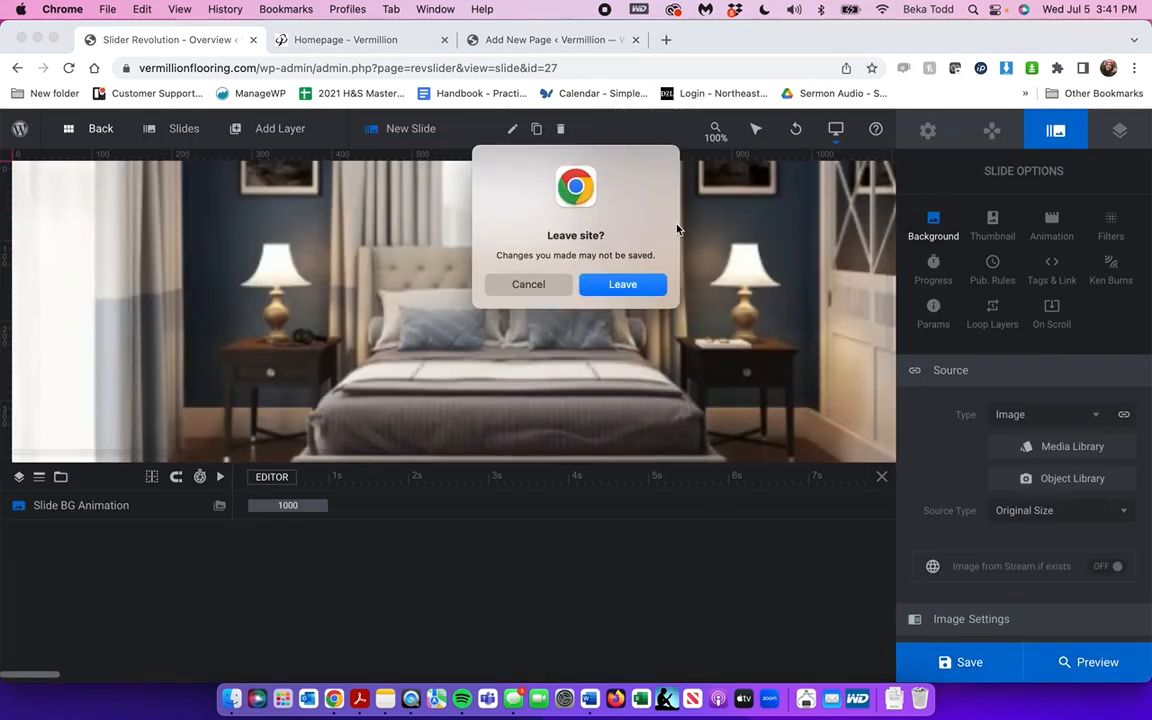
pyautogui.click(642, 287)
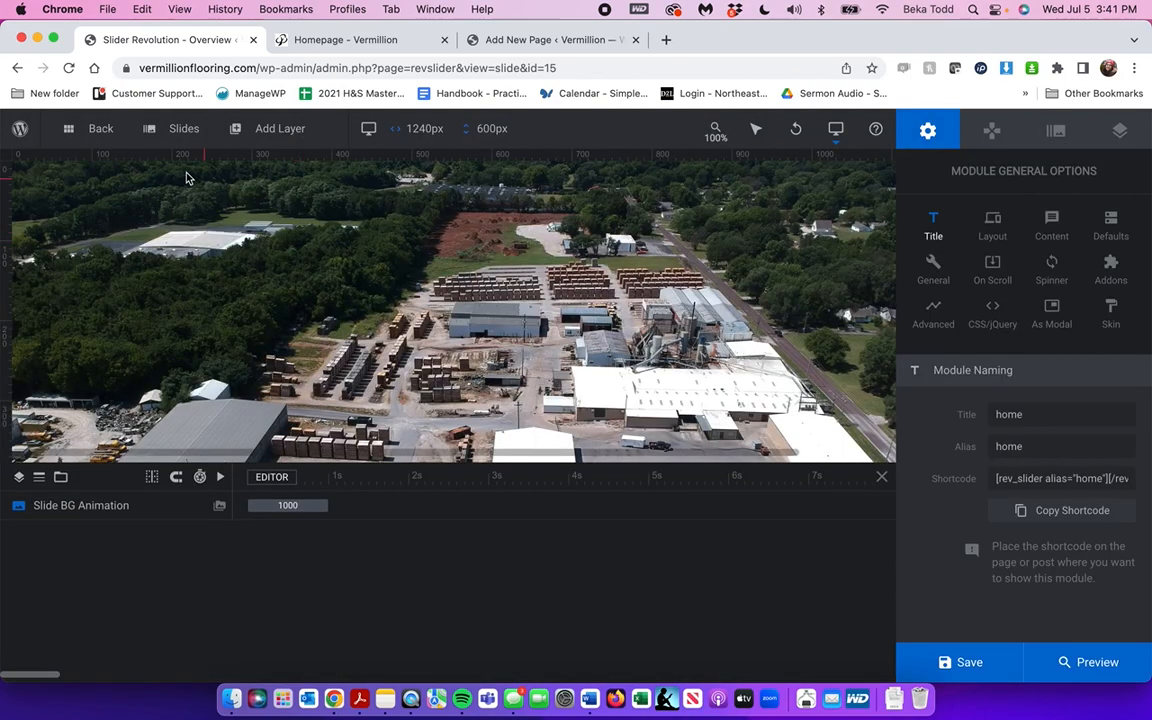
# Step: Look at the home module's slide list and background source options, and open the Hardwood Carousel module in the editor from the overview
pyautogui.click(184, 128)
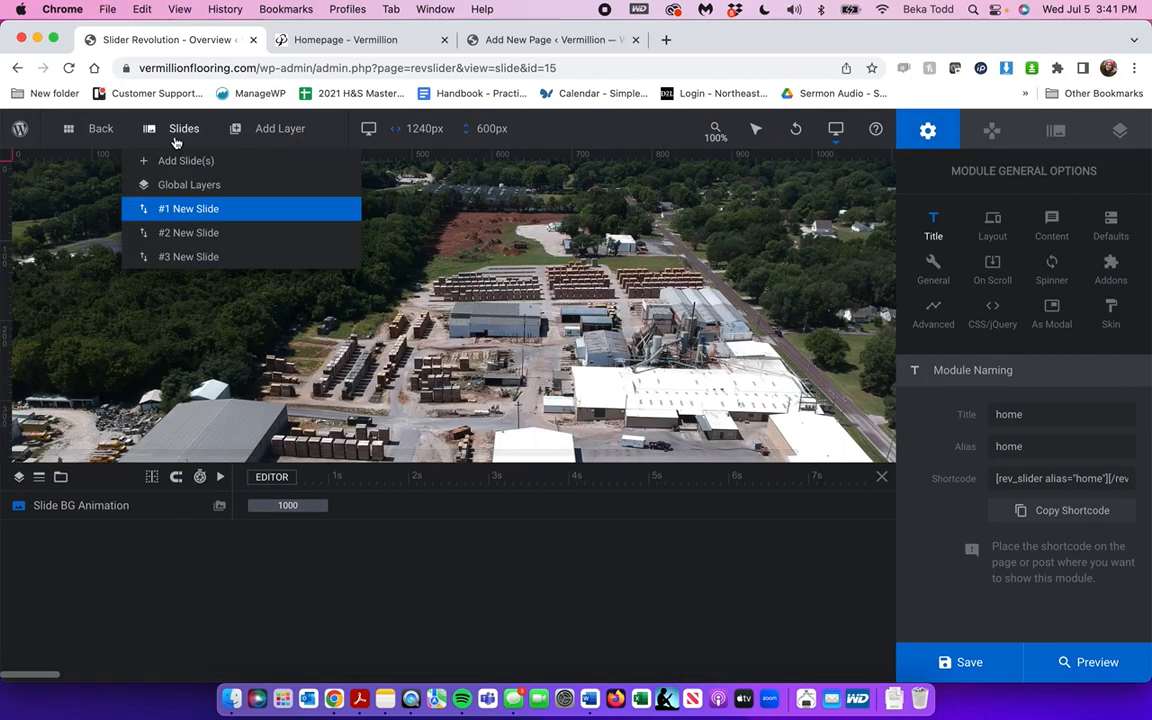
pyautogui.click(1058, 131)
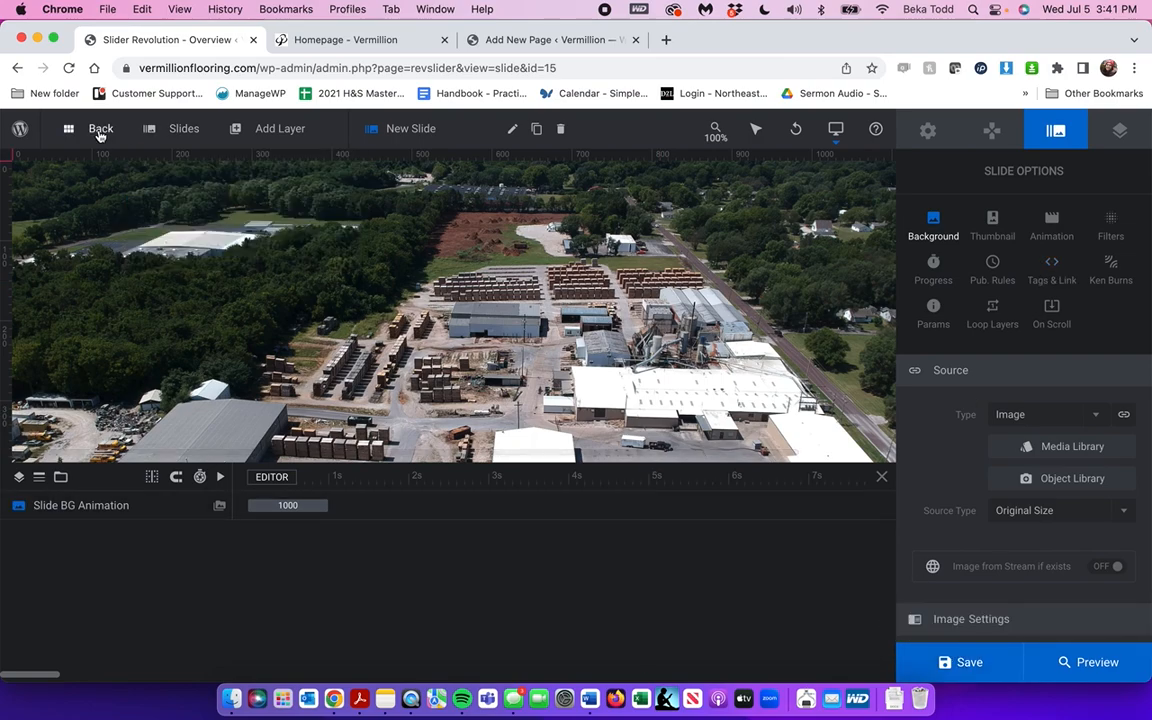
pyautogui.click(100, 130)
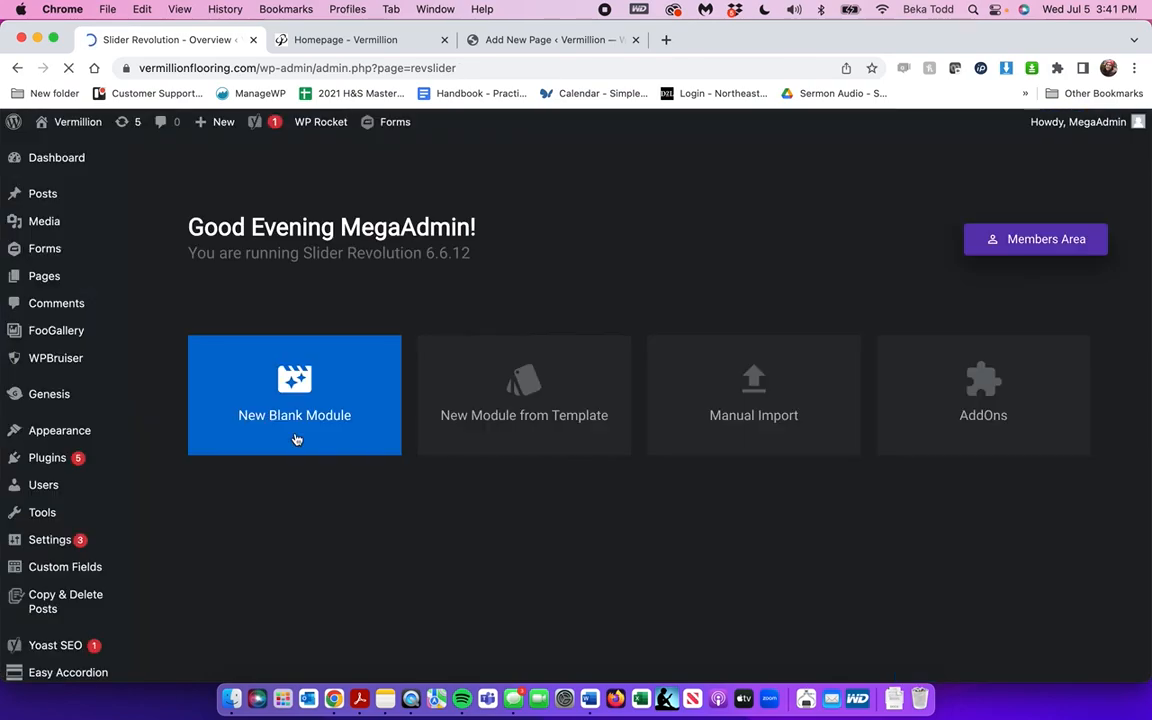
pyautogui.scroll(-5, 296, 440)
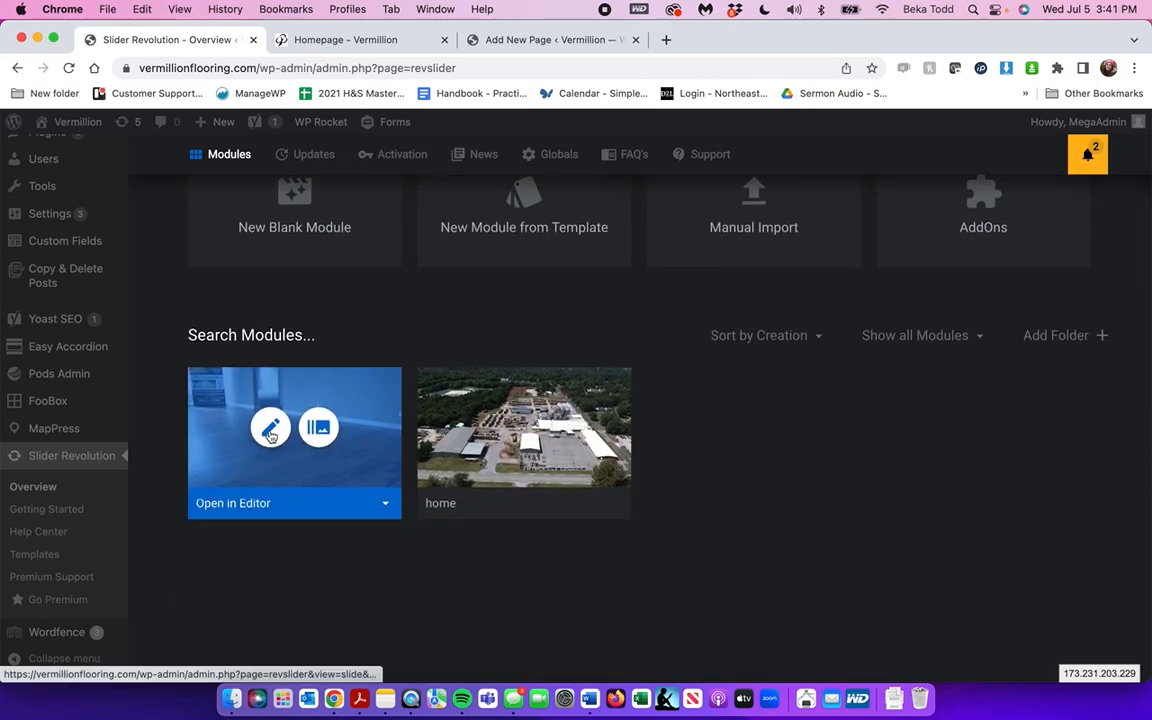
pyautogui.click(270, 430)
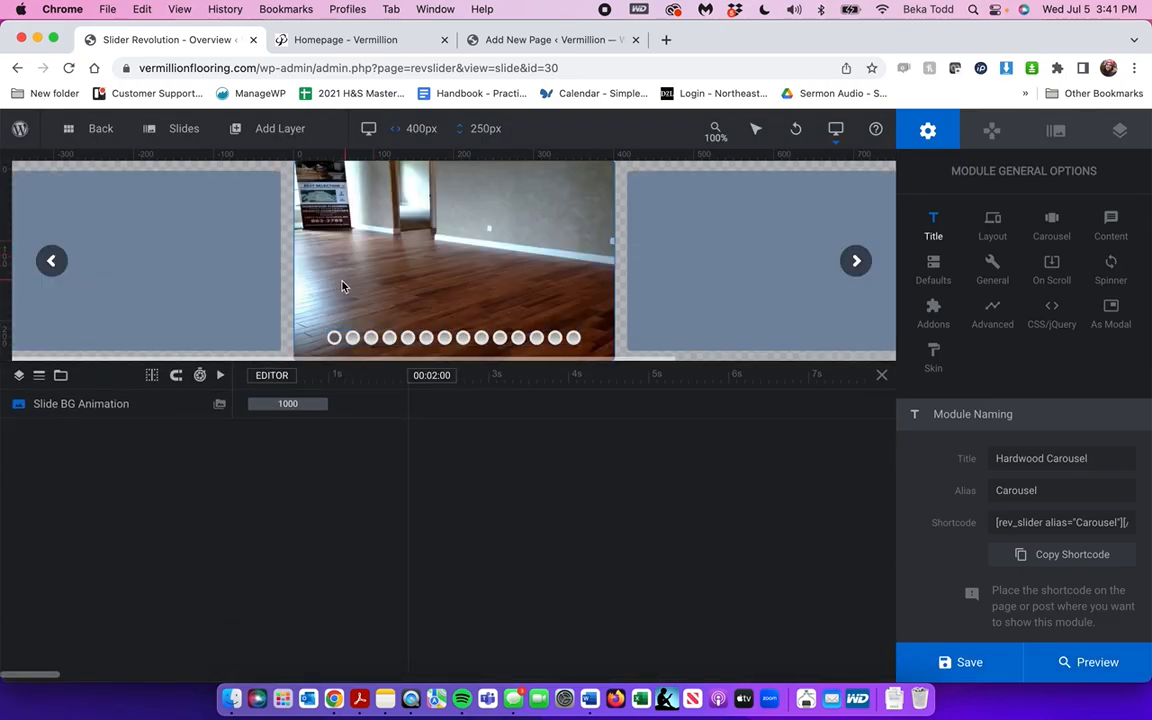
# Step: Look at the Hardwood Carousel's slide options and the choices for adding slides, and switch to the site's live homepage
pyautogui.moveTo(162, 123)
pyautogui.click(1055, 130)
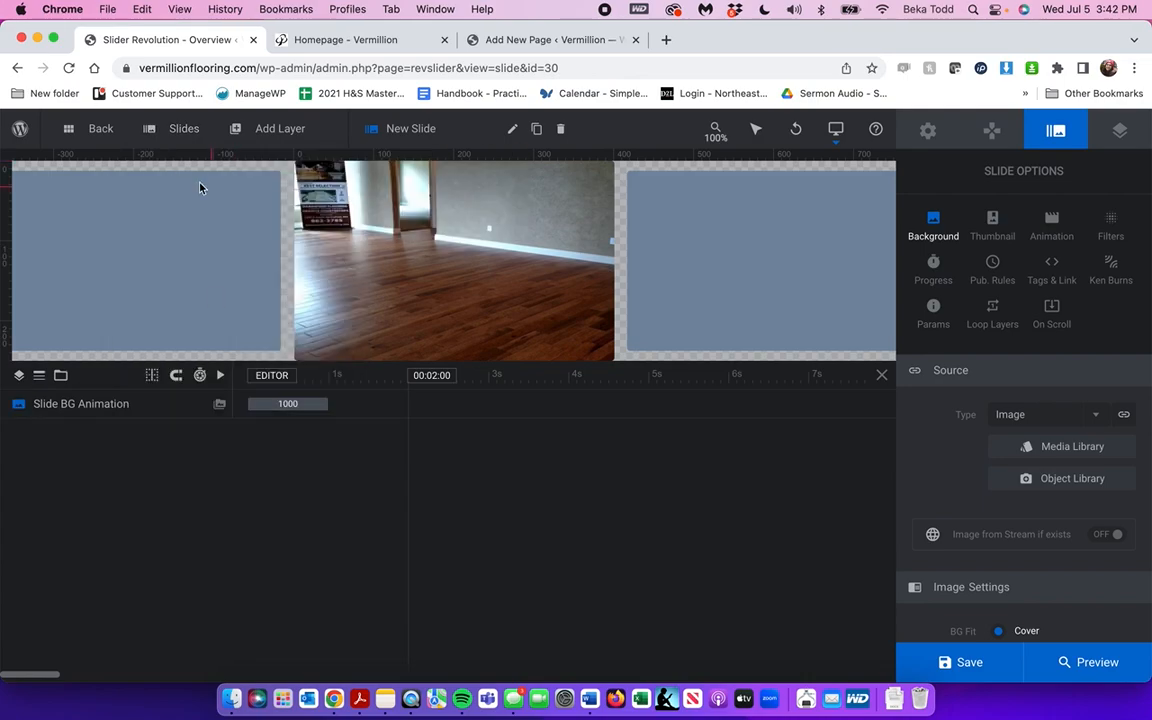
pyautogui.moveTo(198, 160)
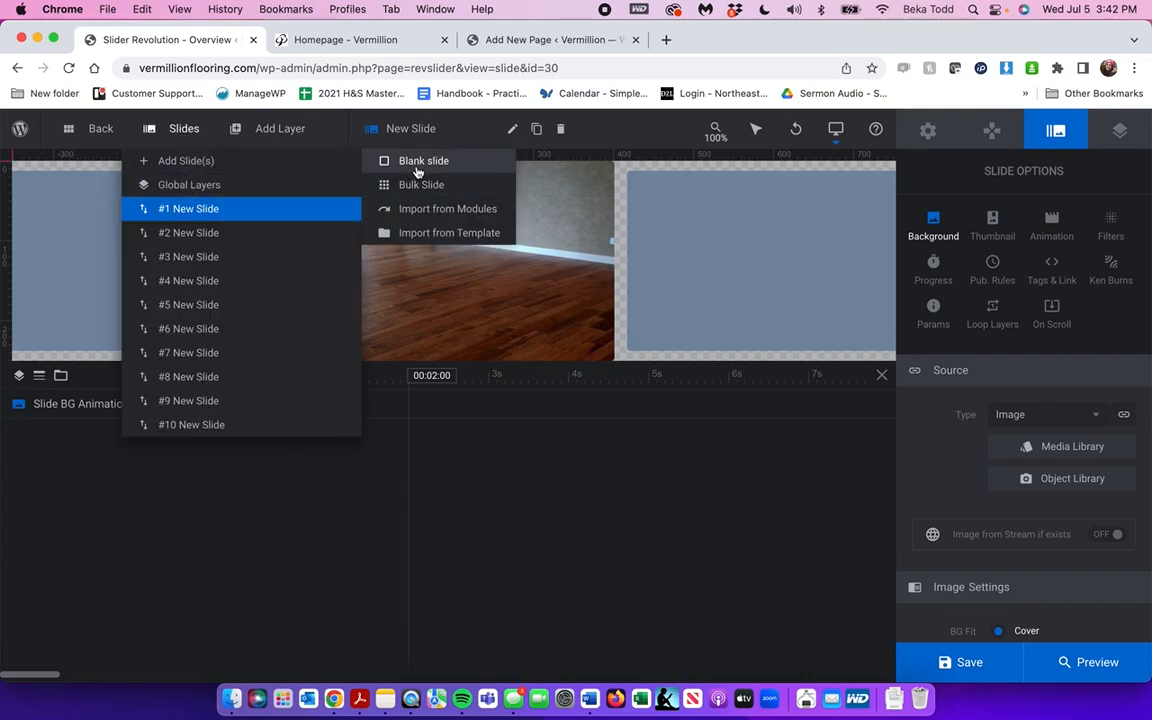
pyautogui.click(346, 40)
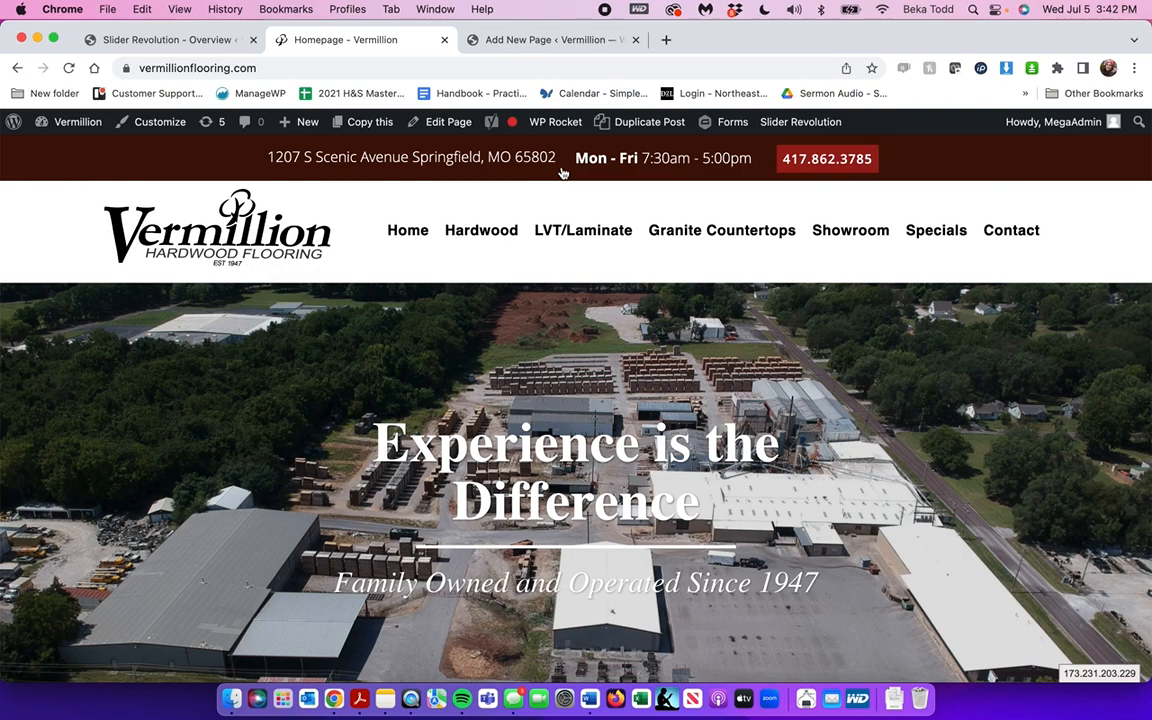